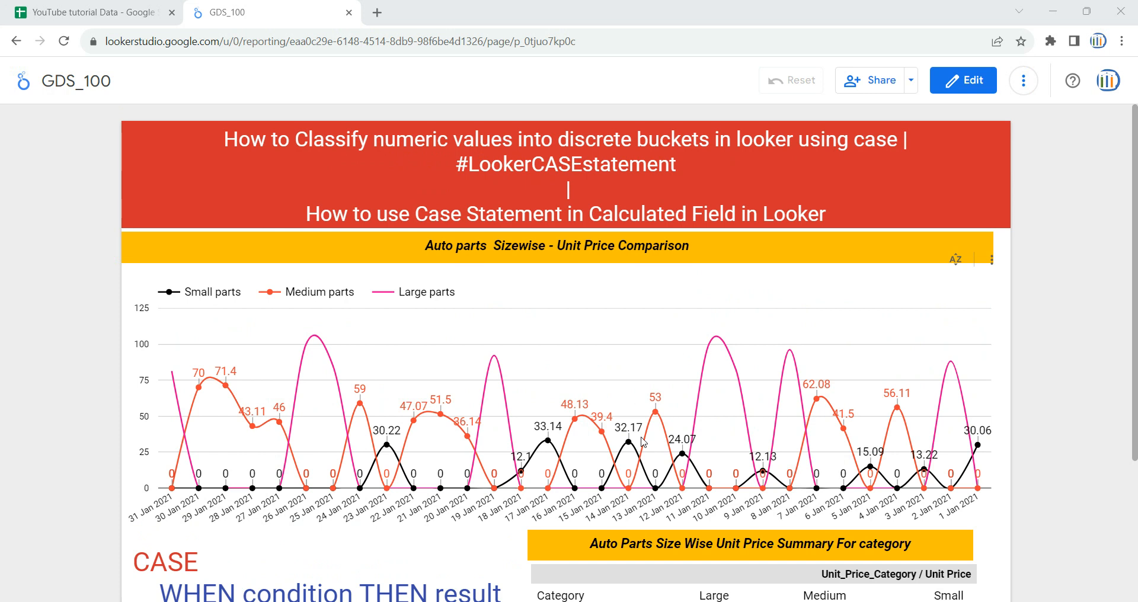
Step: Switch to the YouTube tutorial Data spreadsheet and examine the GDS_67 sheet's columns from Category to Change in Price, especially Unit Price
{"action": "scroll", "coordinate": [643, 441], "scroll_direction": "down", "scroll_amount": 3}
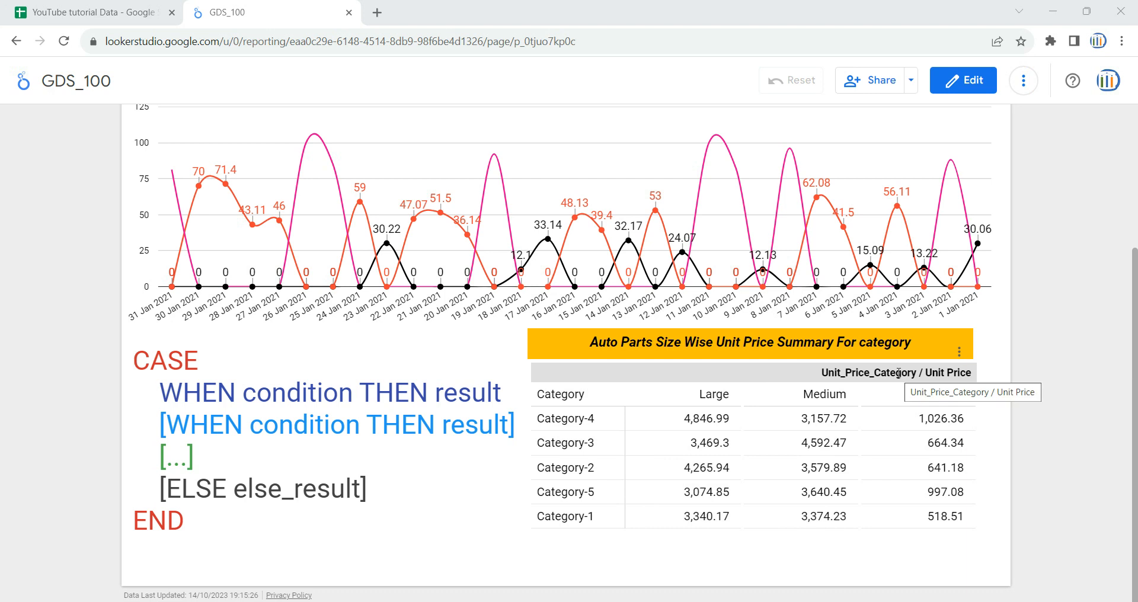
{"action": "left_click", "coordinate": [47, 12]}
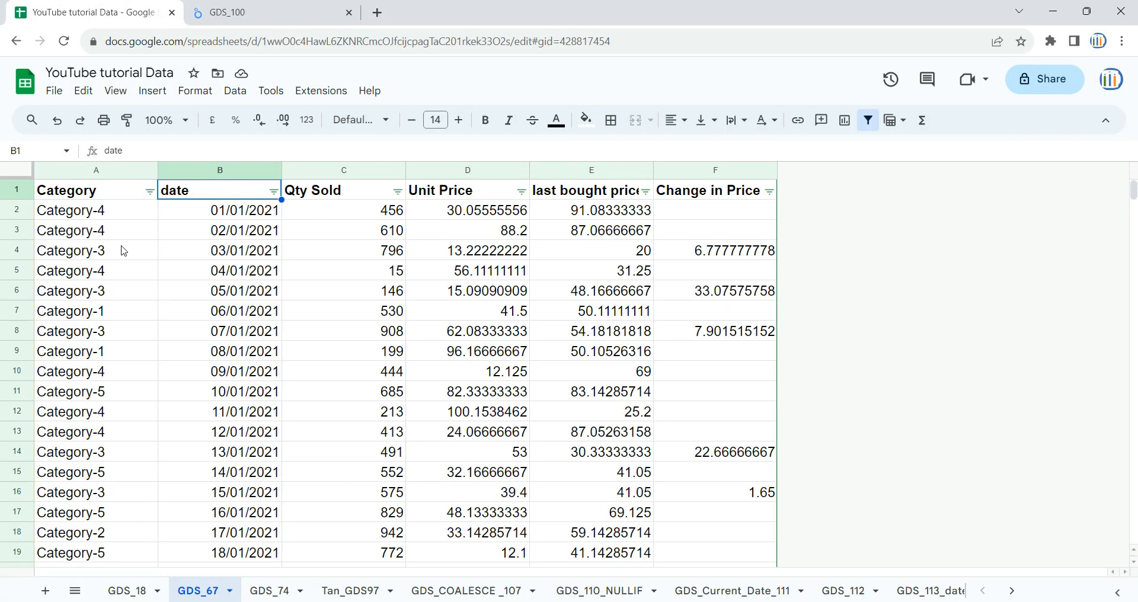
{"action": "left_click", "coordinate": [106, 170]}
{"action": "left_click", "coordinate": [209, 171]}
{"action": "left_click", "coordinate": [344, 168]}
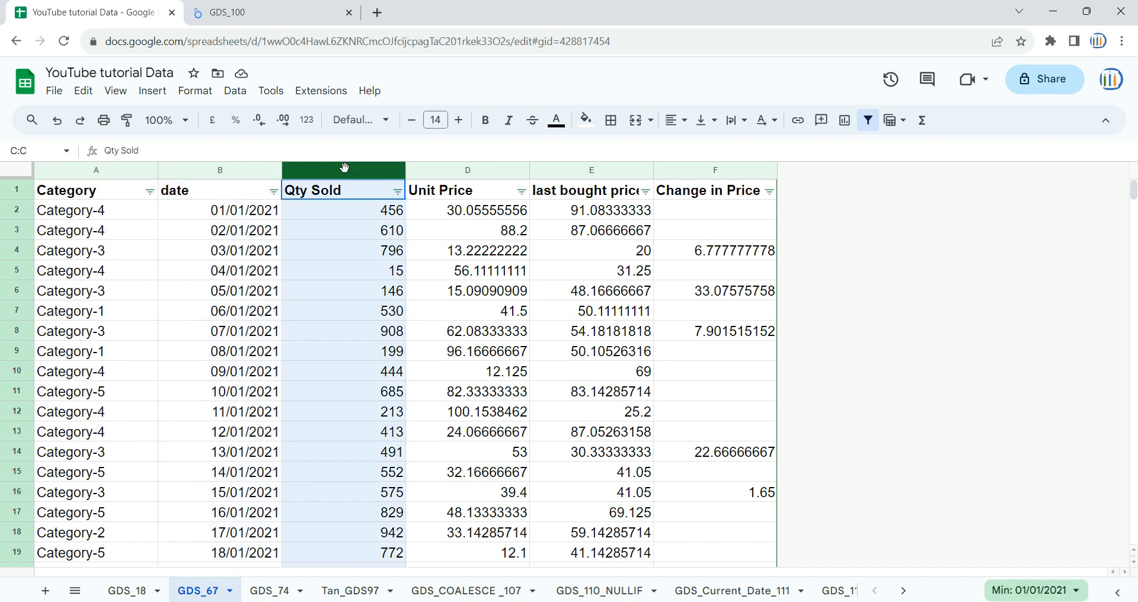
{"action": "left_click", "coordinate": [462, 170]}
{"action": "left_click", "coordinate": [568, 170]}
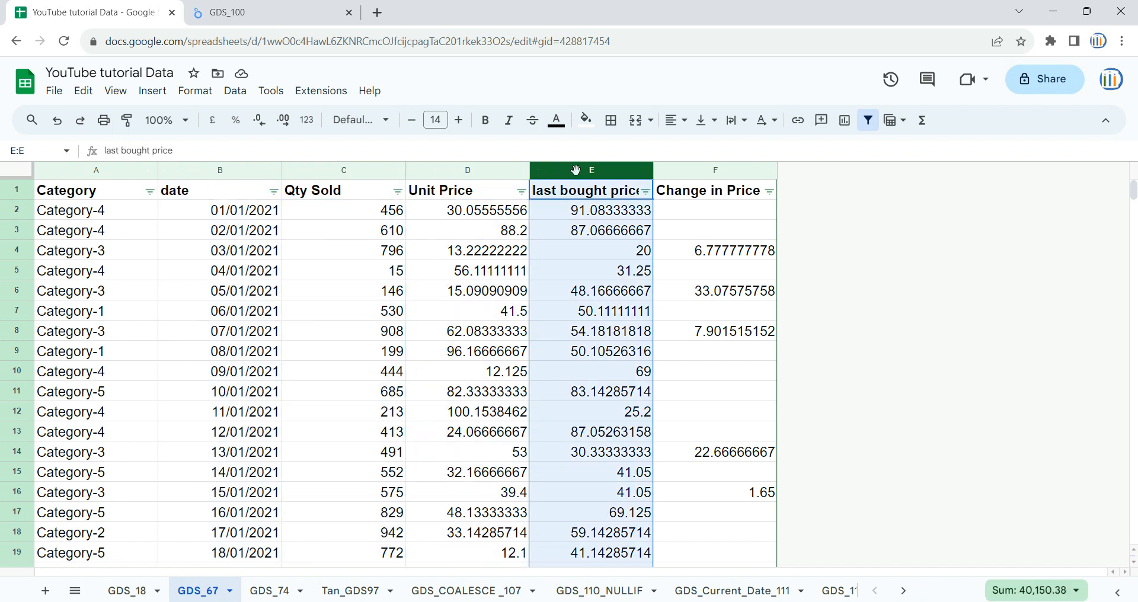
{"action": "left_click", "coordinate": [706, 173]}
{"action": "left_click", "coordinate": [463, 172]}
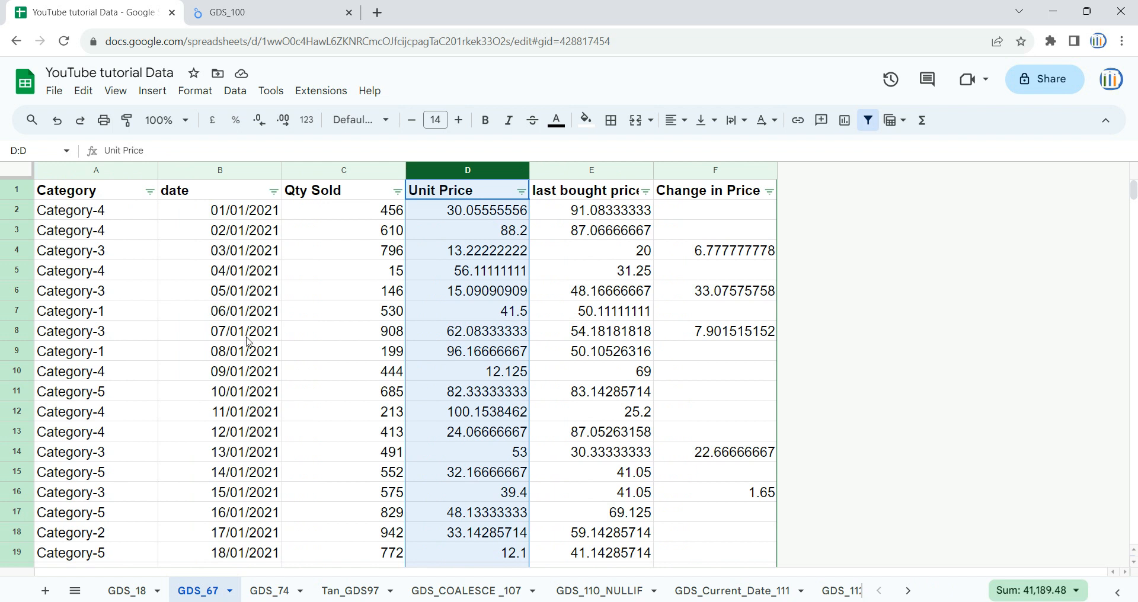
{"action": "left_click", "coordinate": [251, 314]}
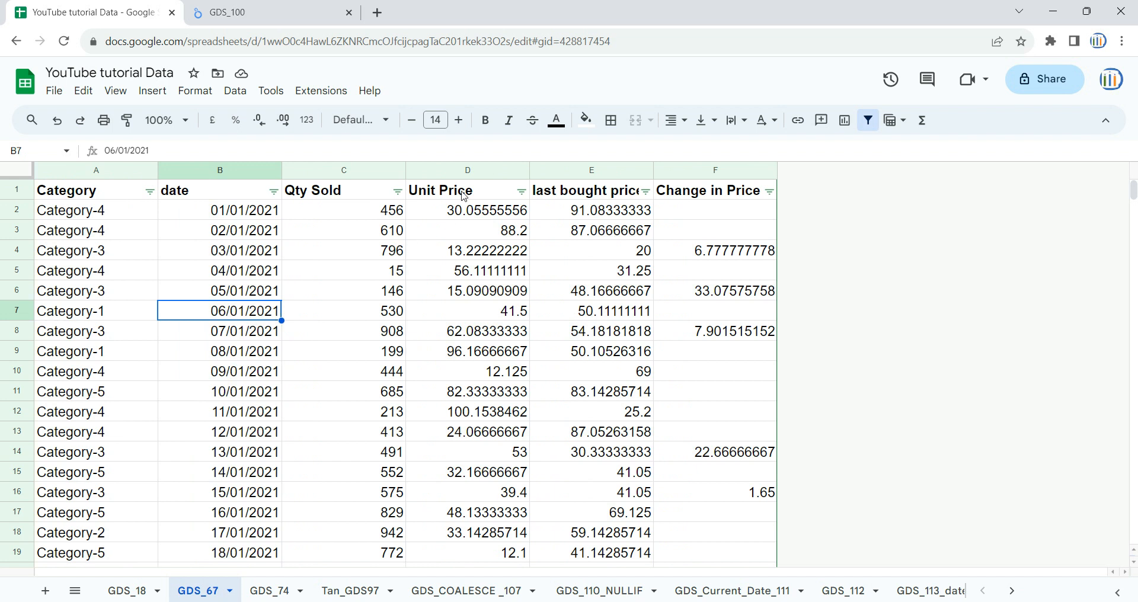
{"action": "left_click", "coordinate": [459, 172]}
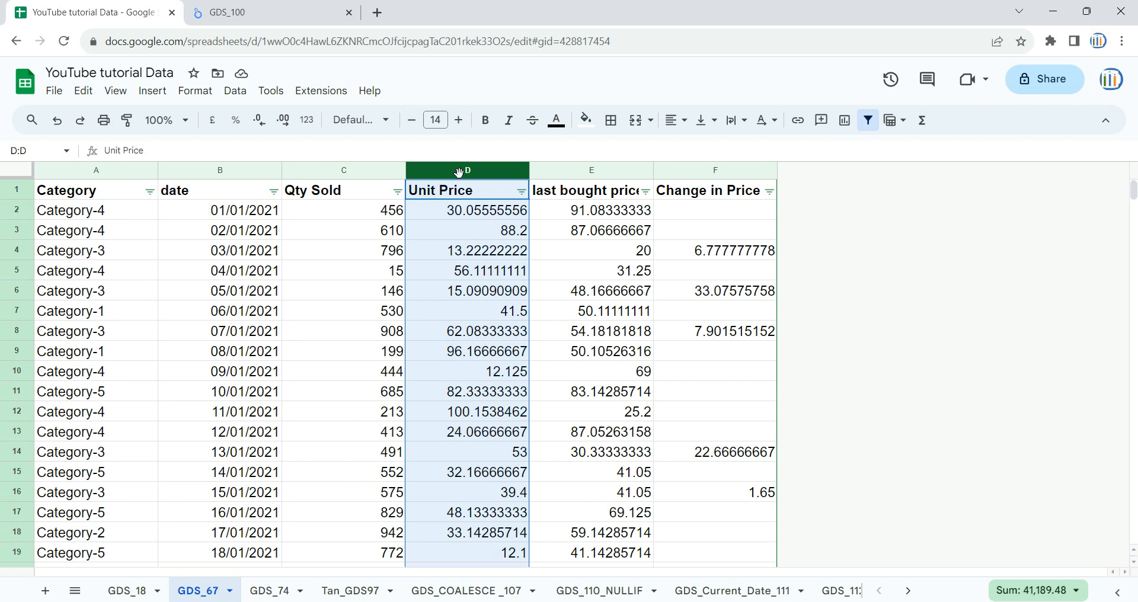
Step: Return to the GDS_100 report and examine the CASE statement syntax, the unit price comparison chart and the category summary table
{"action": "left_click", "coordinate": [252, 7]}
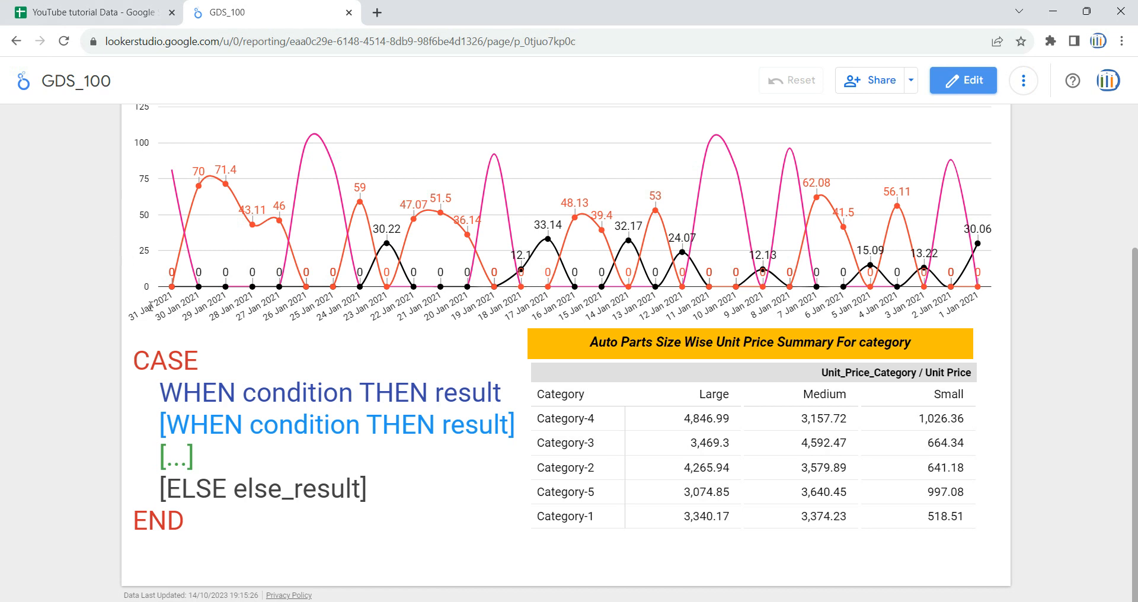
{"action": "left_click_drag", "start_coordinate": [138, 356], "coordinate": [293, 474]}
{"action": "left_click", "coordinate": [217, 362]}
{"action": "left_click_drag", "start_coordinate": [217, 362], "coordinate": [138, 358]}
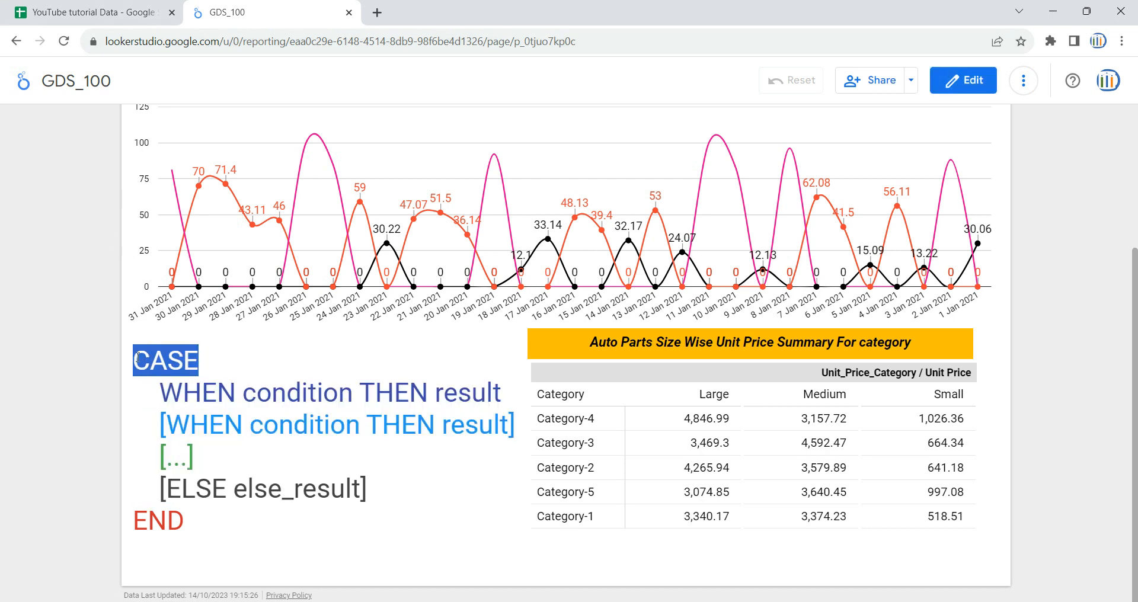
{"action": "left_click_drag", "start_coordinate": [158, 392], "coordinate": [492, 393]}
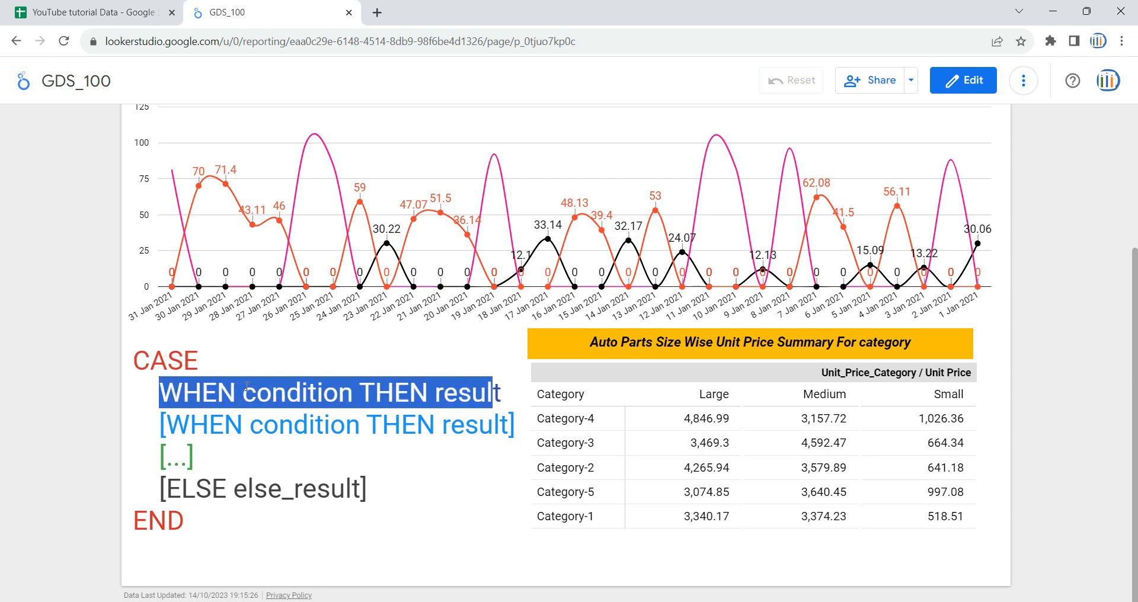
{"action": "left_click", "coordinate": [165, 416]}
{"action": "left_click_drag", "start_coordinate": [159, 392], "coordinate": [325, 438]}
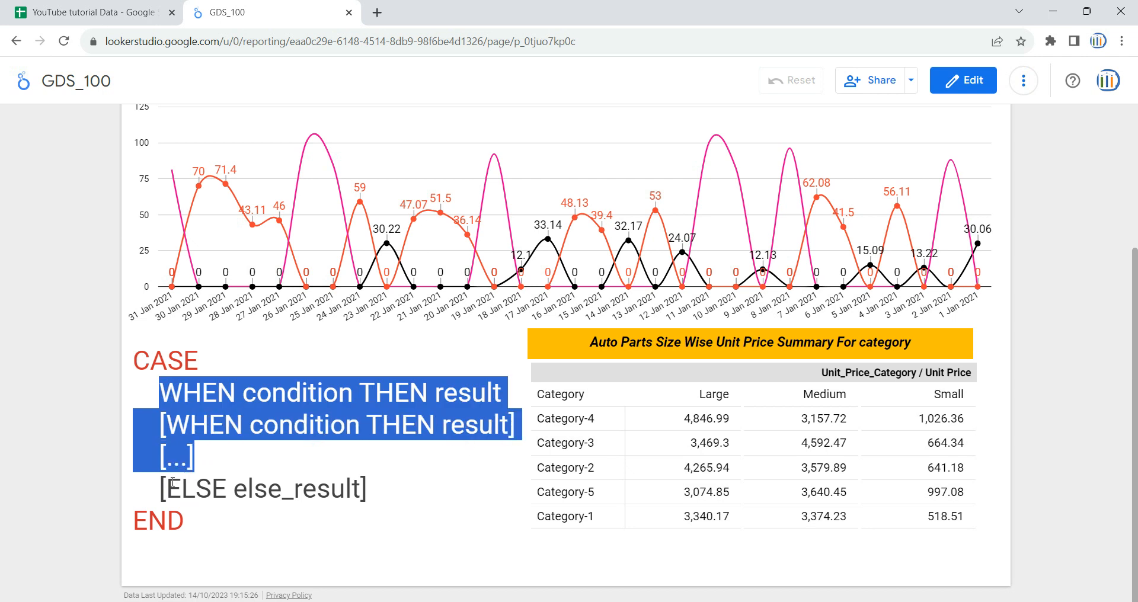
{"action": "left_click_drag", "start_coordinate": [167, 487], "coordinate": [360, 486]}
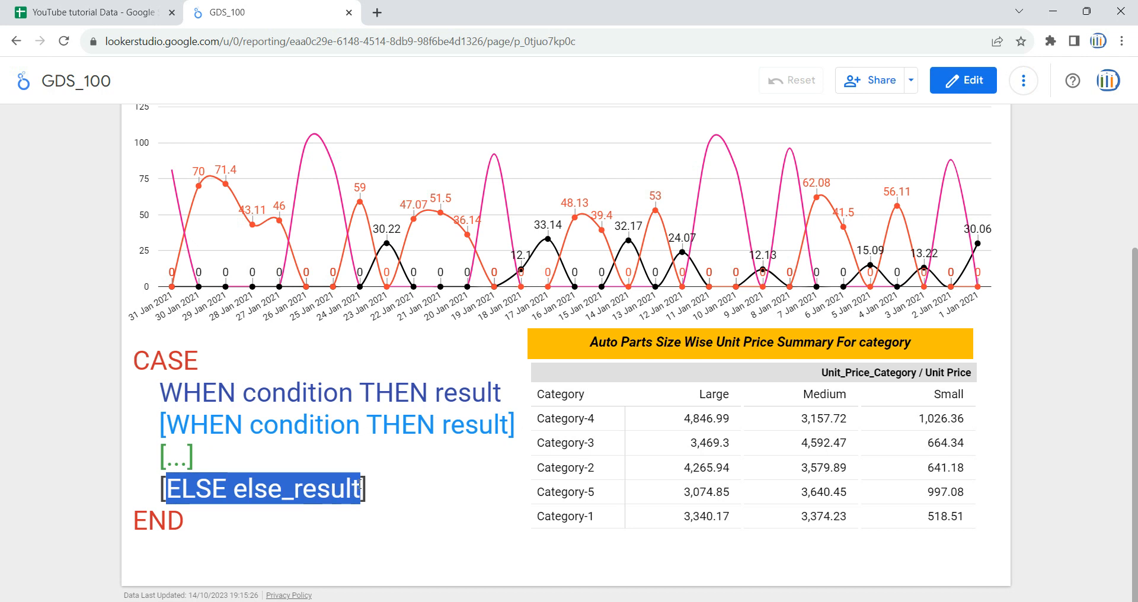
{"action": "left_click", "coordinate": [229, 484]}
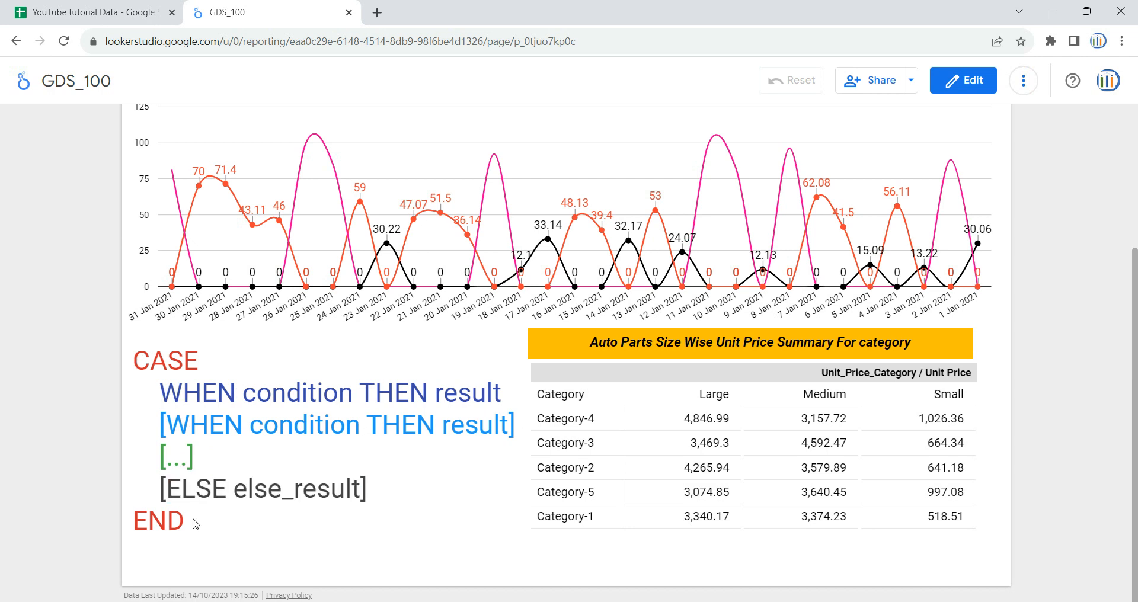
{"action": "left_click_drag", "start_coordinate": [197, 525], "coordinate": [134, 363]}
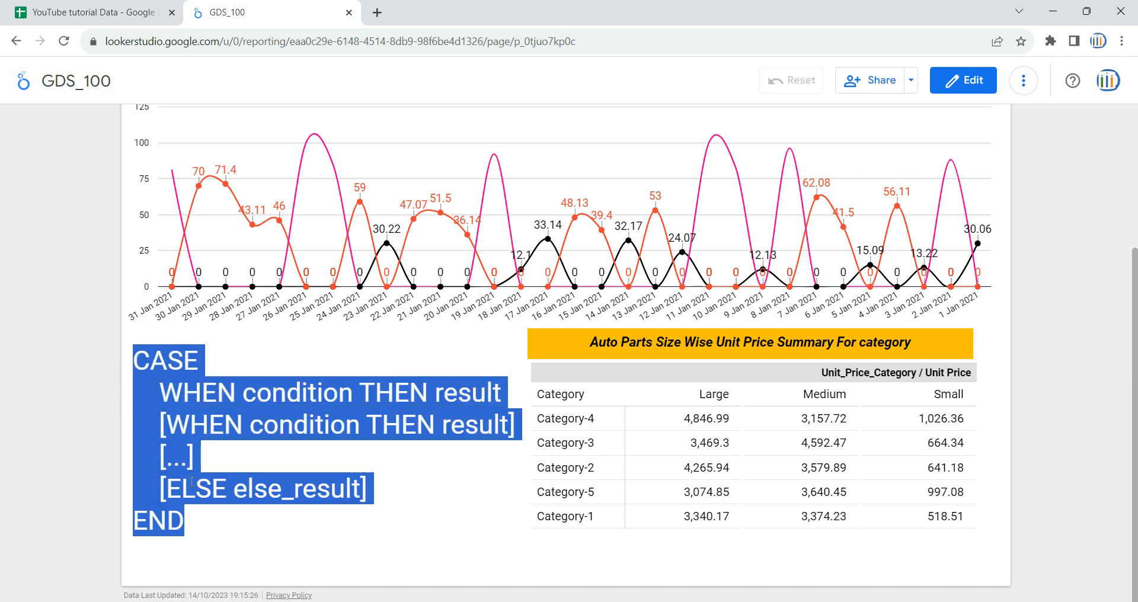
{"action": "left_click", "coordinate": [97, 389]}
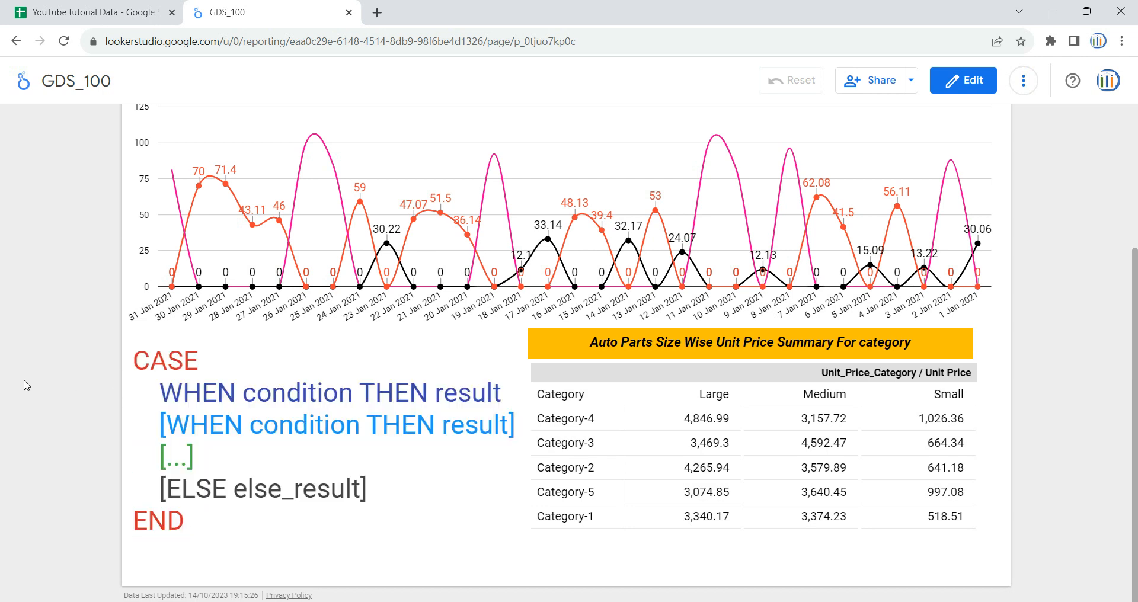
{"action": "scroll", "coordinate": [60, 331], "scroll_direction": "up", "scroll_amount": 2}
{"action": "scroll", "coordinate": [59, 330], "scroll_direction": "up", "scroll_amount": 1}
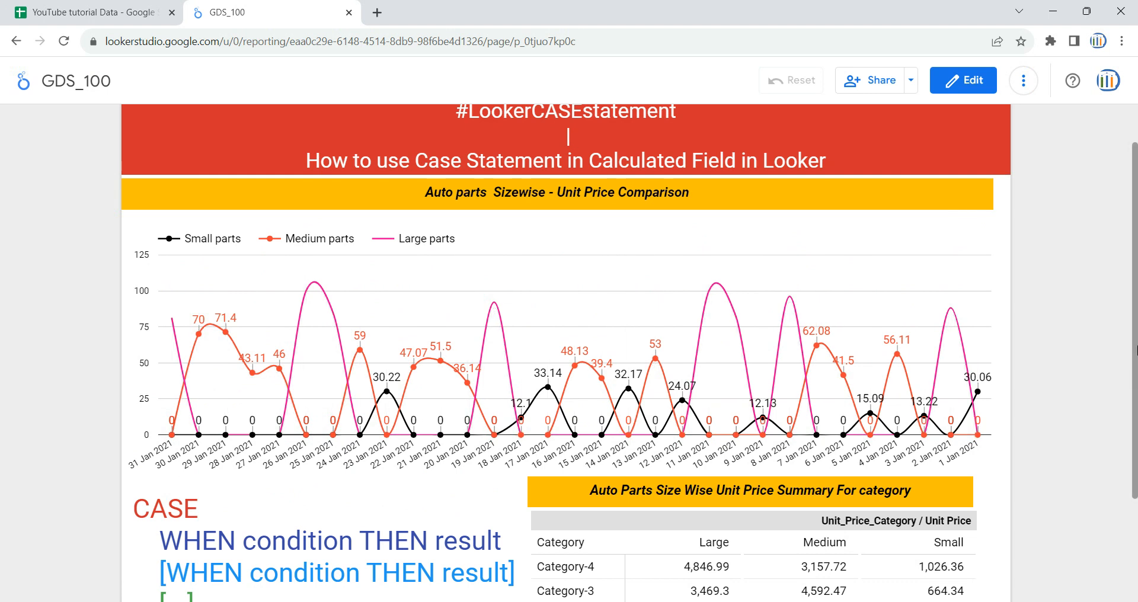
{"action": "scroll", "coordinate": [801, 415], "scroll_direction": "down", "scroll_amount": 3}
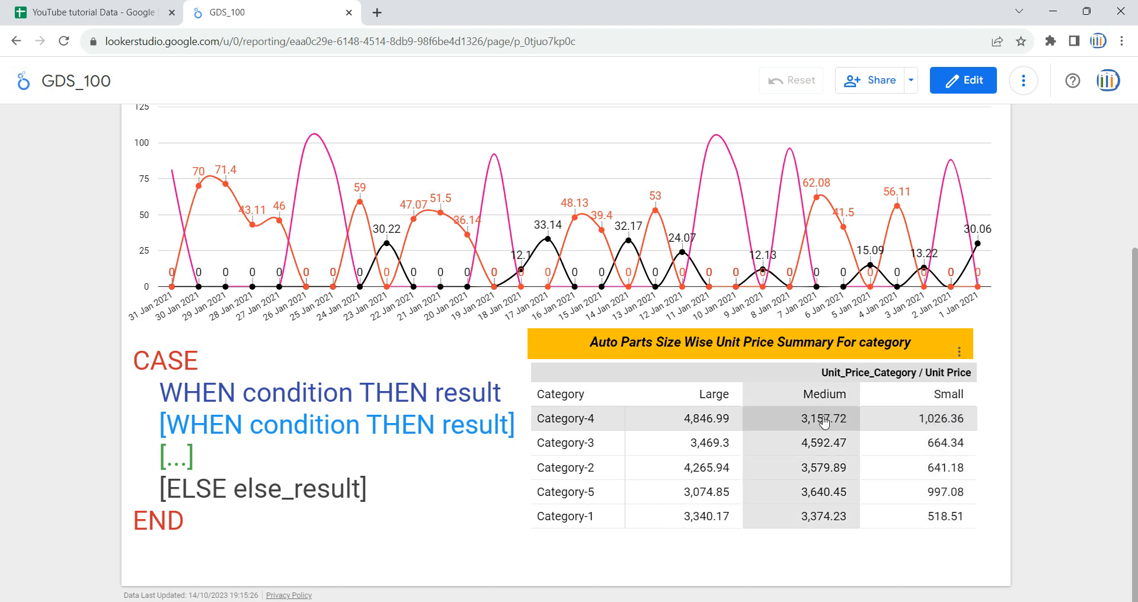
Step: Switch to the YouTube tutorial Data spreadsheet and review the Category and Unit Price columns, including the first row's price values
{"action": "left_click", "coordinate": [80, 10]}
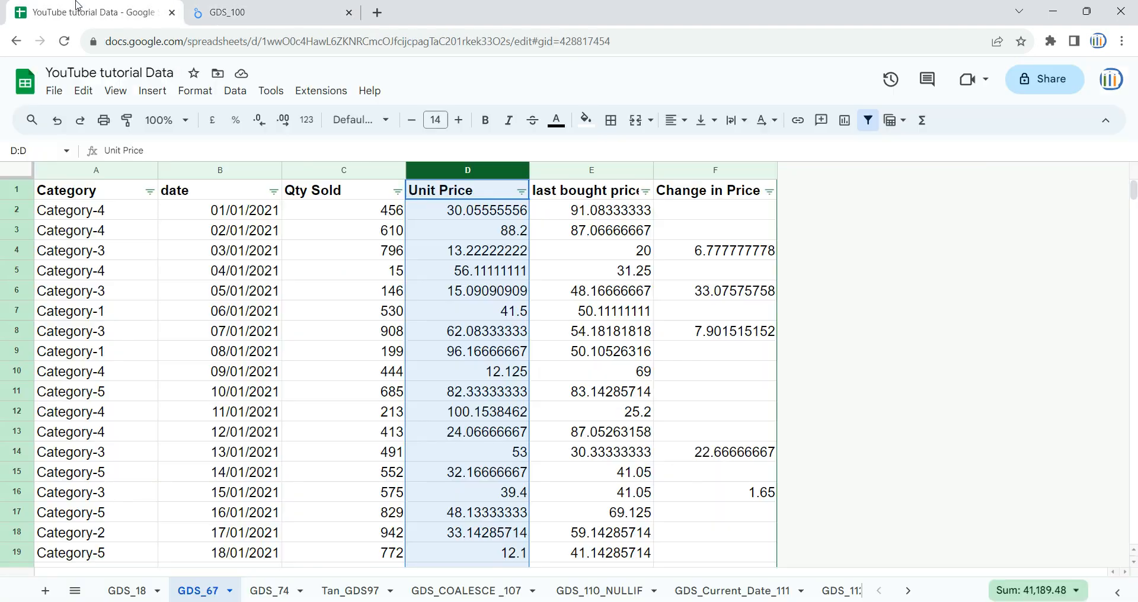
{"action": "left_click", "coordinate": [215, 276]}
{"action": "left_click", "coordinate": [96, 170]}
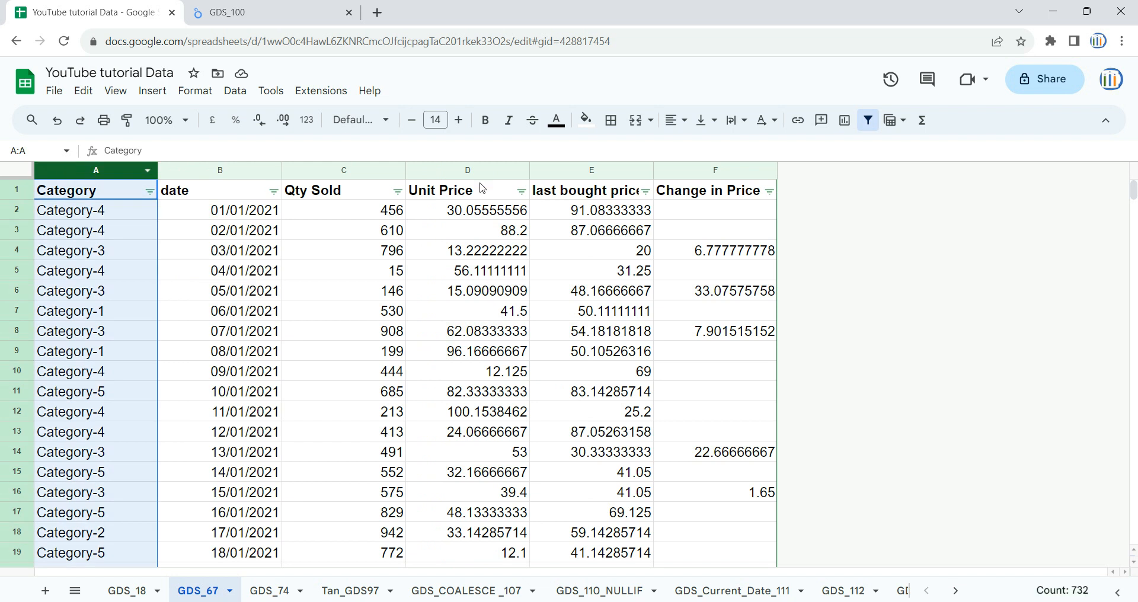
{"action": "left_click", "coordinate": [476, 172]}
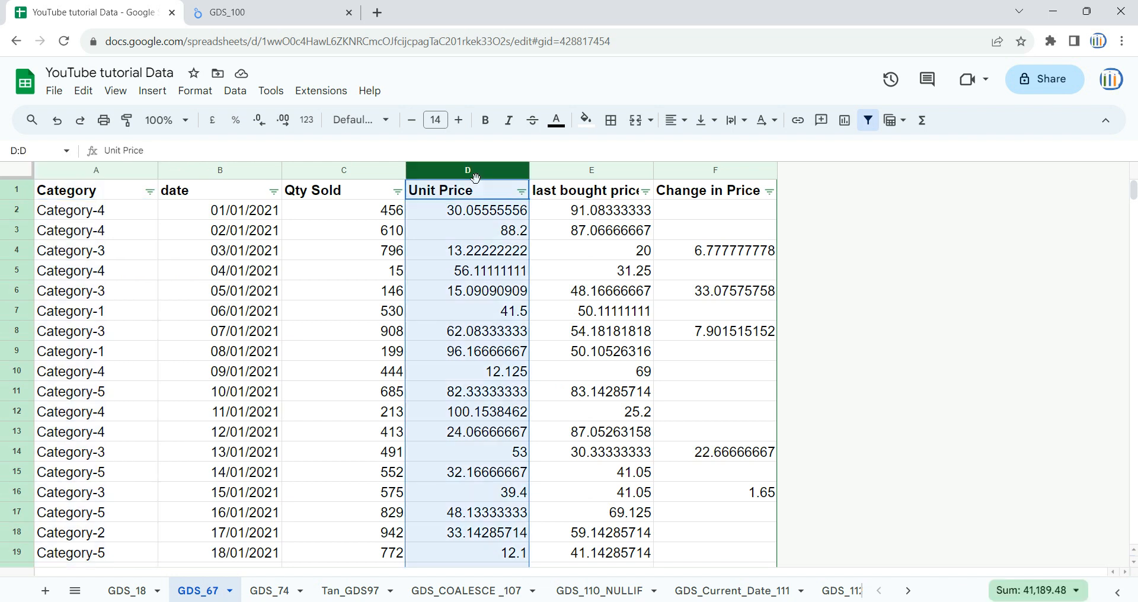
{"action": "left_click", "coordinate": [467, 212]}
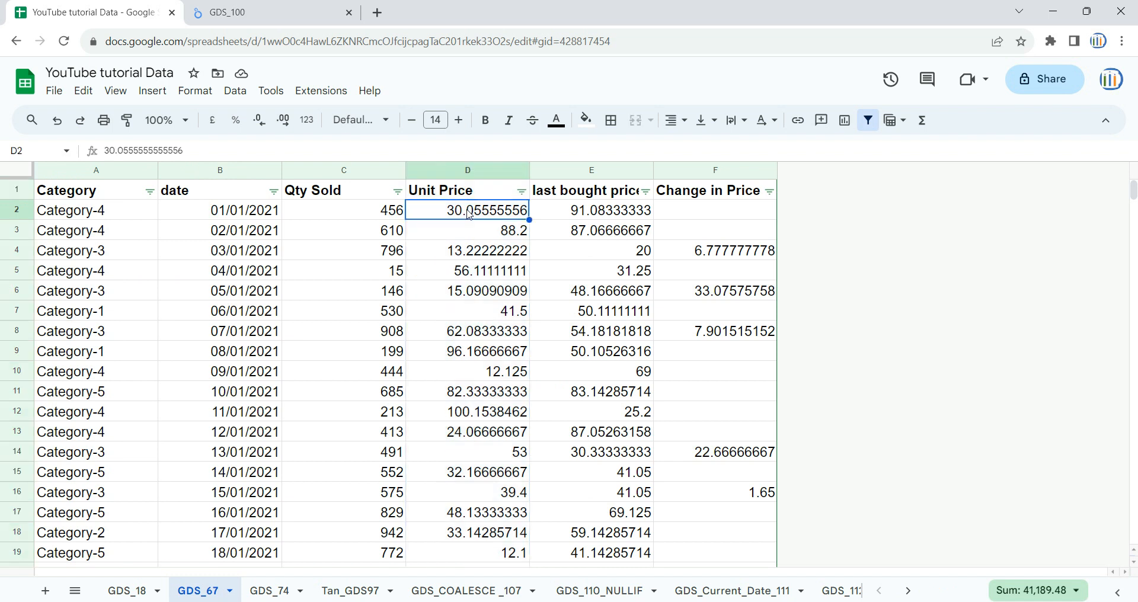
{"action": "left_click", "coordinate": [540, 216]}
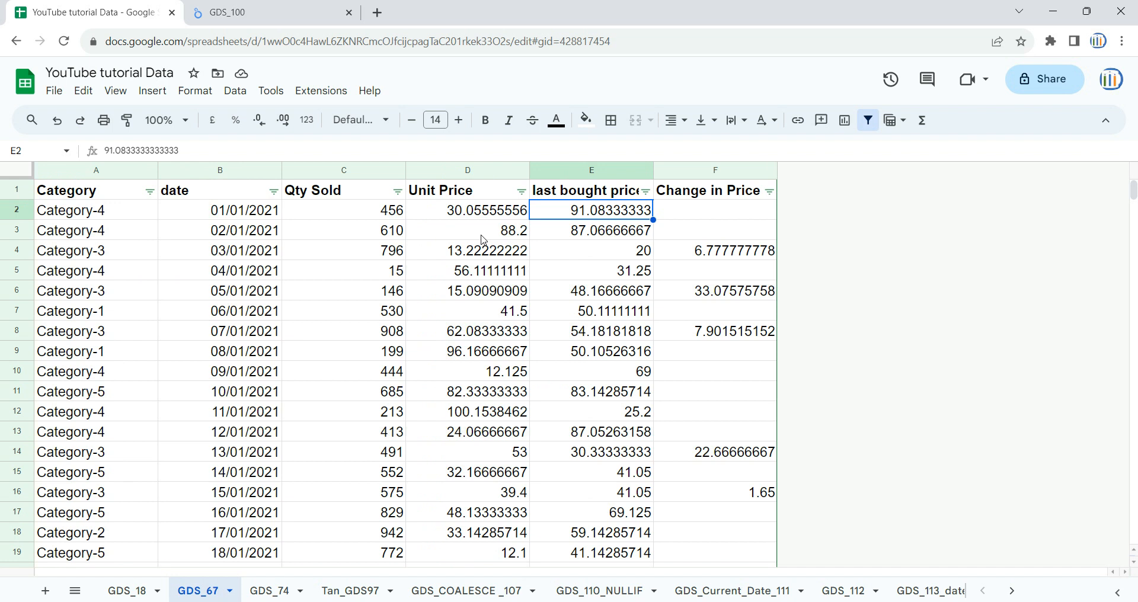
Step: Switch to the GDS_100 report, open it for editing and add a new blank page
{"action": "left_click", "coordinate": [236, 11]}
{"action": "scroll", "coordinate": [115, 343], "scroll_direction": "up", "scroll_amount": 4}
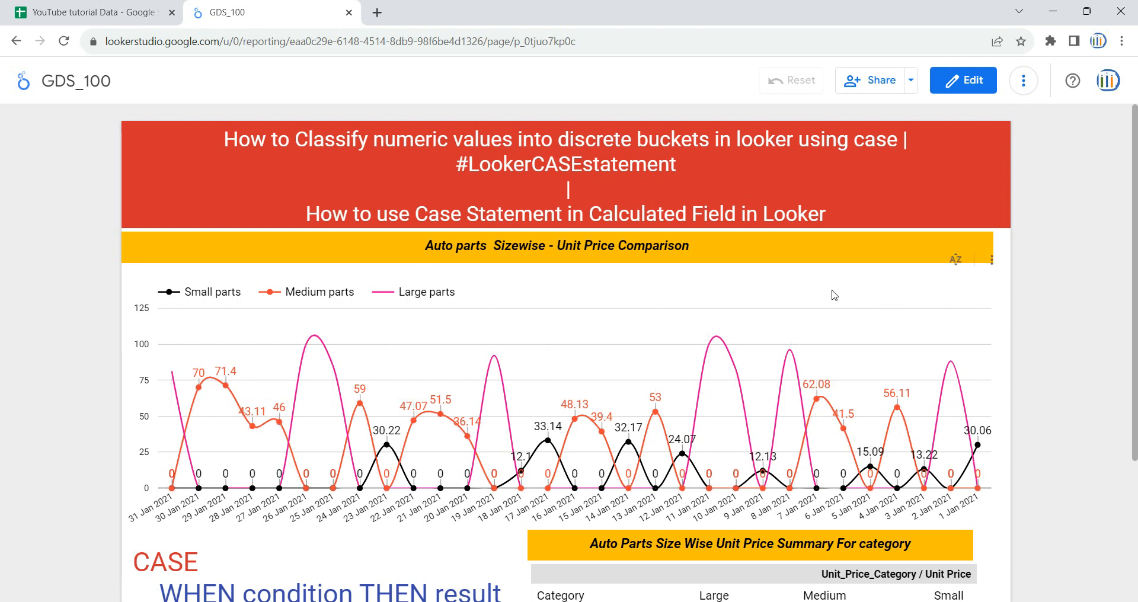
{"action": "left_click", "coordinate": [966, 87]}
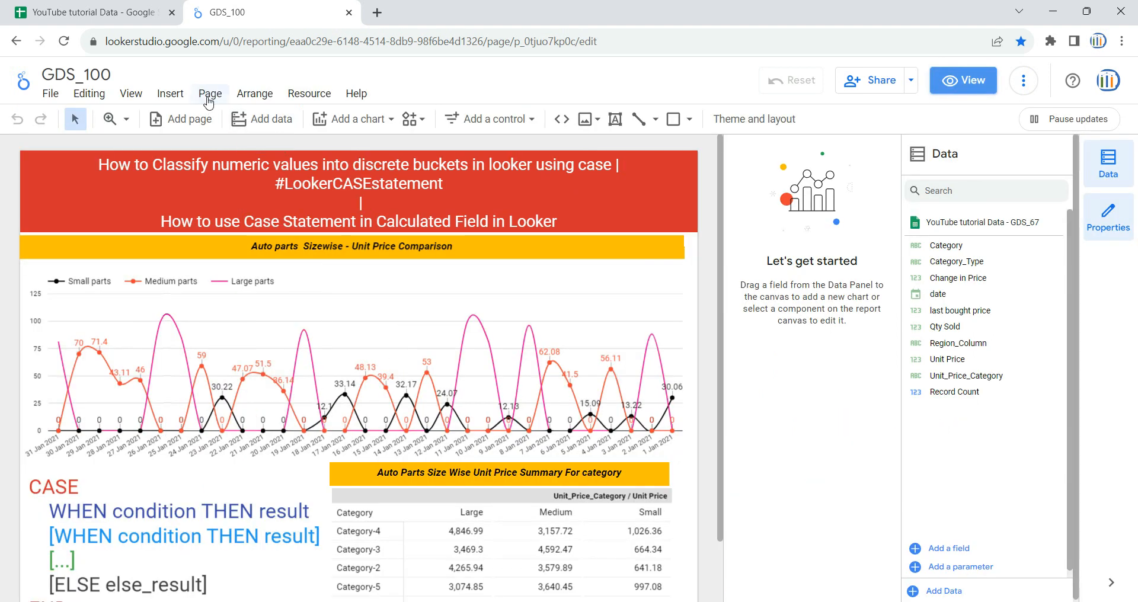
{"action": "left_click", "coordinate": [209, 95]}
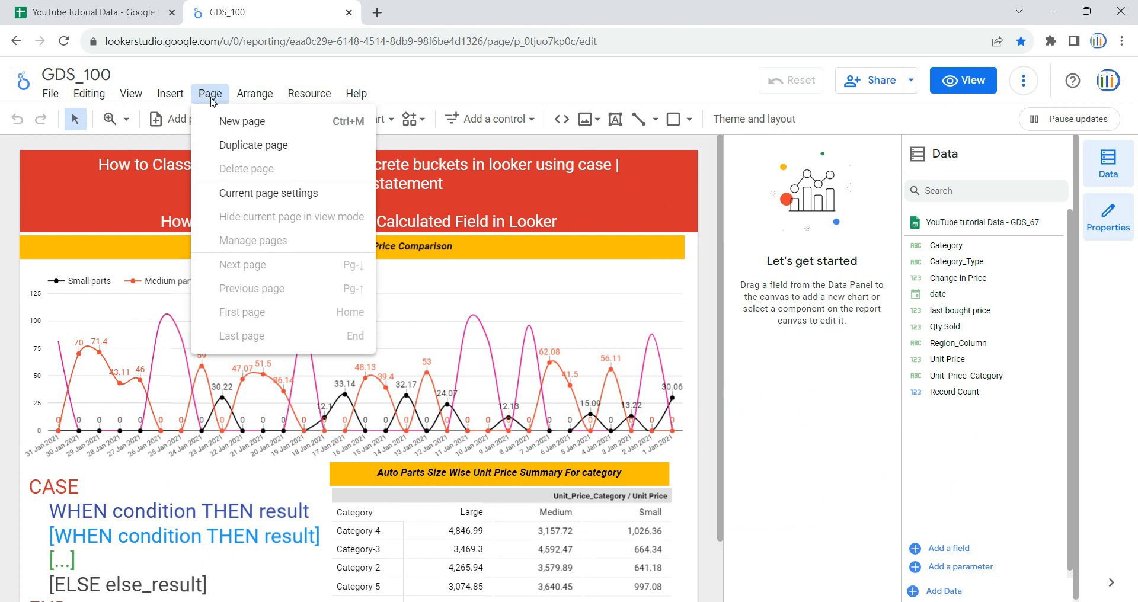
{"action": "left_click", "coordinate": [240, 121]}
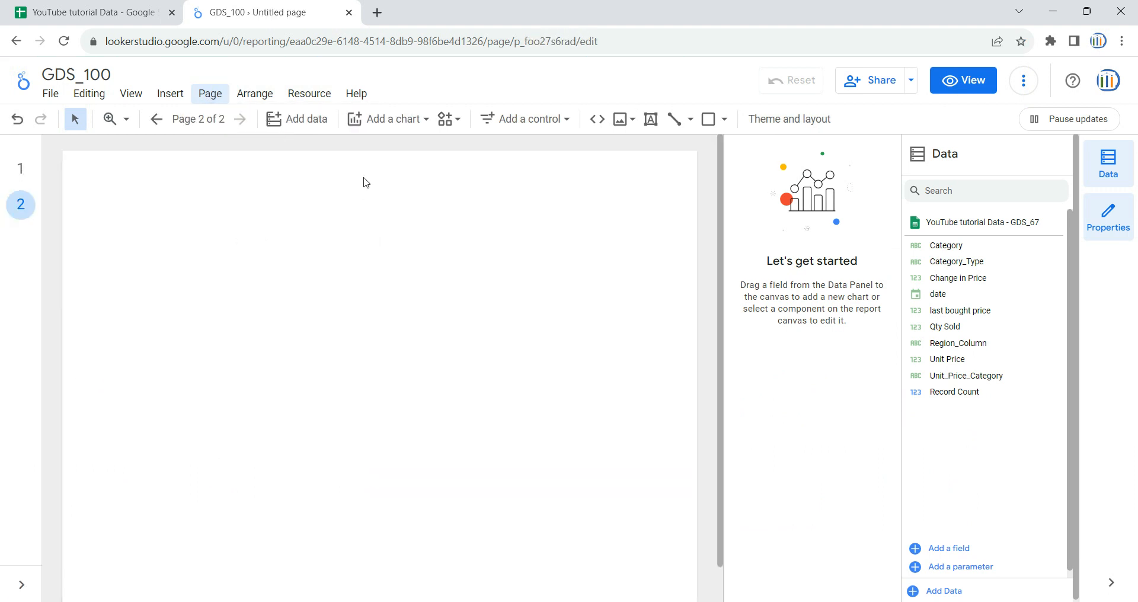
Step: Copy the red title and the two yellow heading boxes from page 1 onto page 2
{"action": "left_click", "coordinate": [20, 169]}
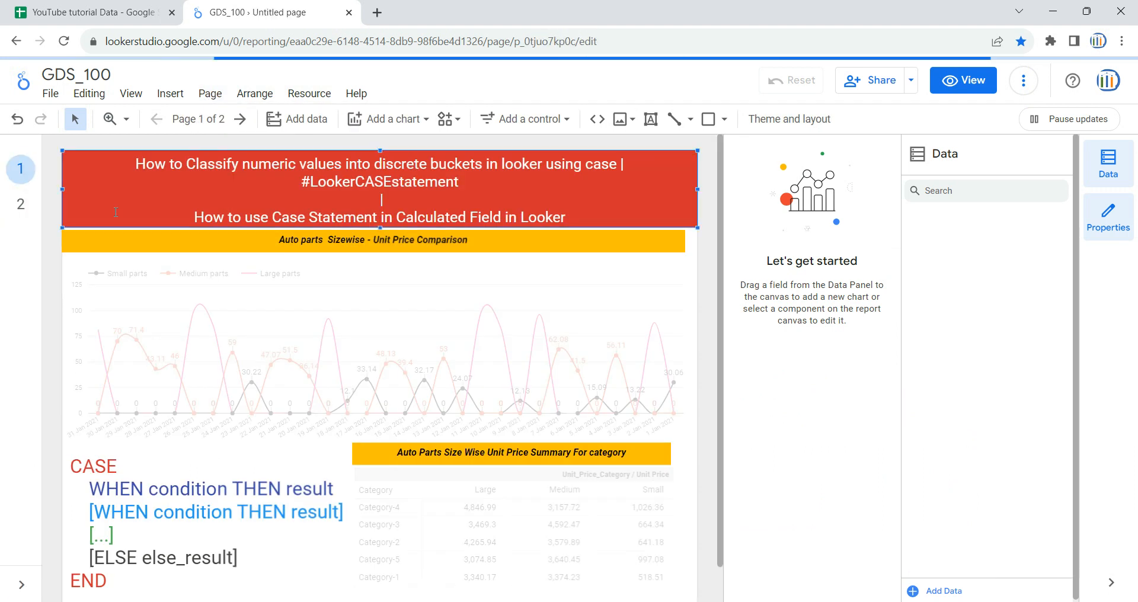
{"action": "left_click", "coordinate": [241, 243], "text": "ctrl"}
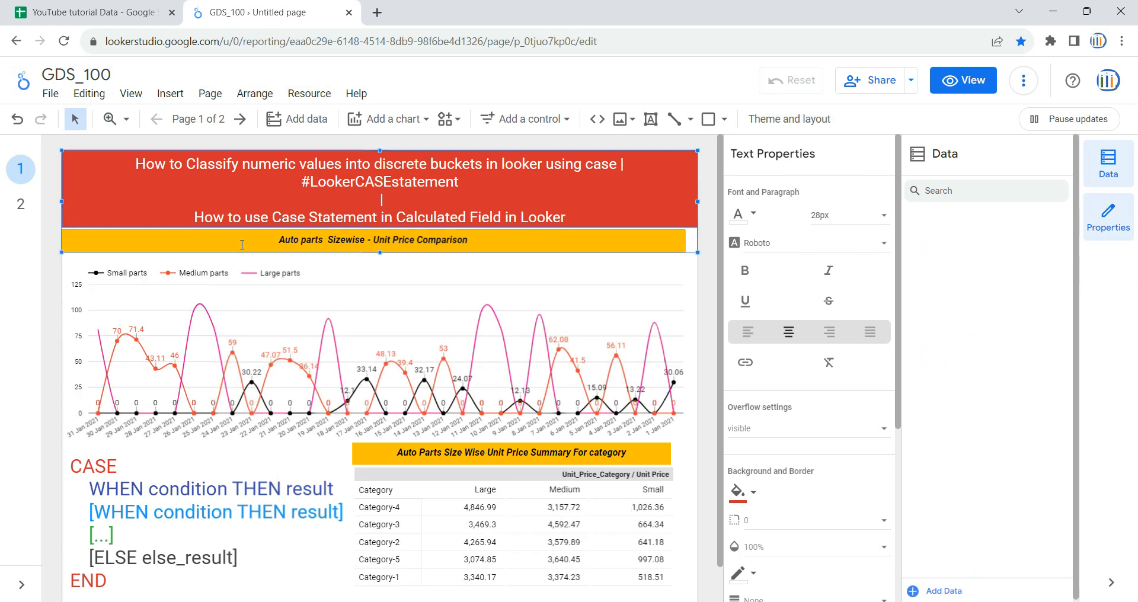
{"action": "left_click", "coordinate": [444, 459], "text": "ctrl"}
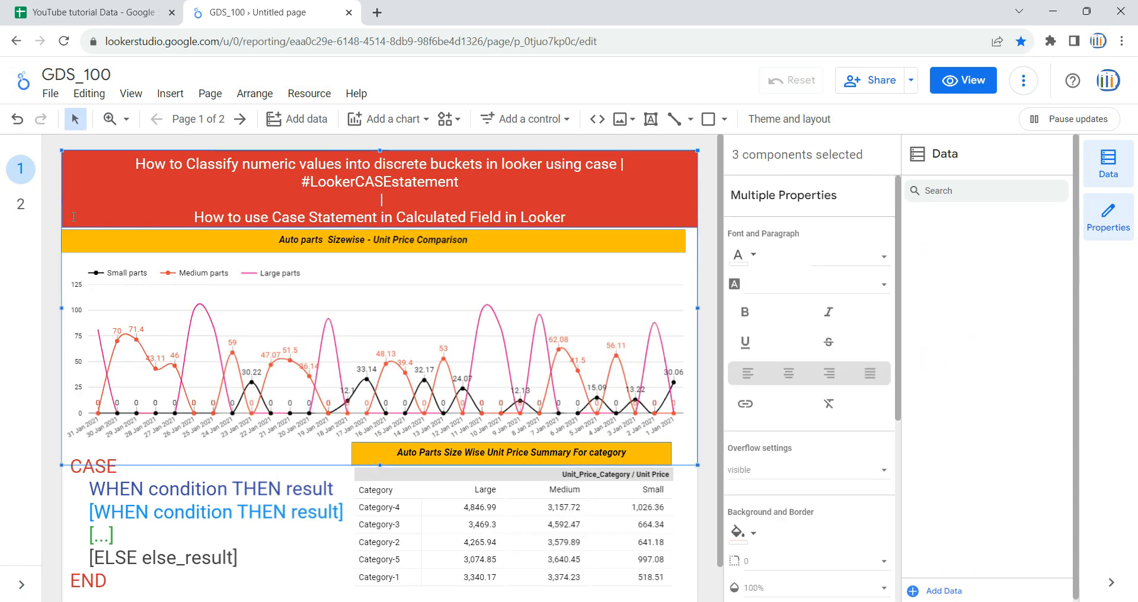
{"action": "left_click", "coordinate": [20, 204]}
{"action": "key", "text": "ctrl+v"}
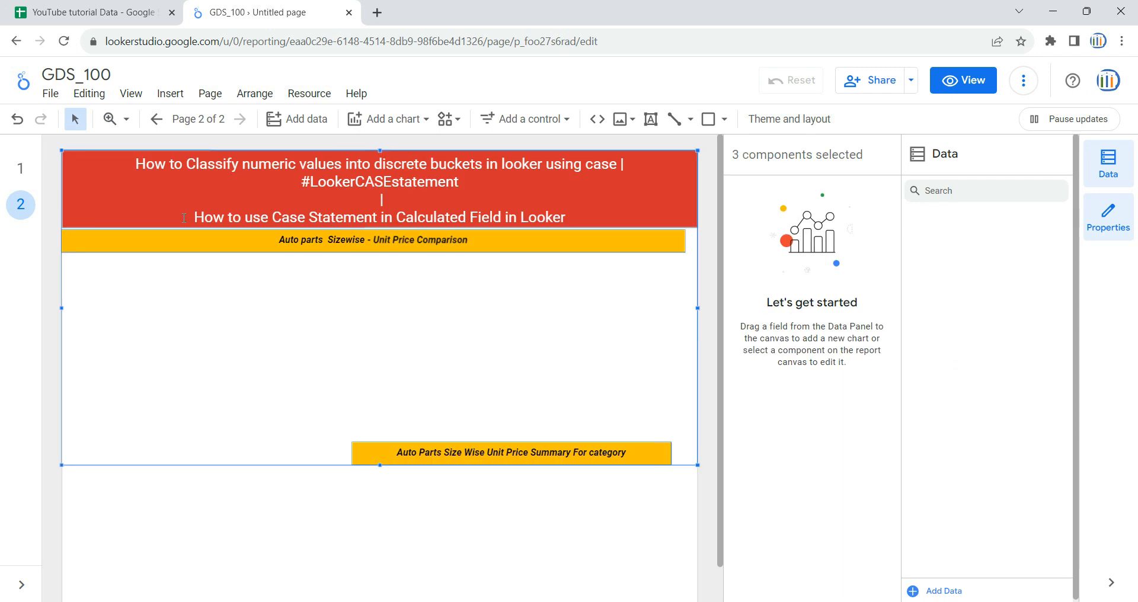
Step: Widen the "Auto Parts Size Wise Unit Price Summary For category" heading on page 2 so it starts near the page's left margin
{"action": "left_click", "coordinate": [389, 353]}
{"action": "left_click", "coordinate": [363, 458]}
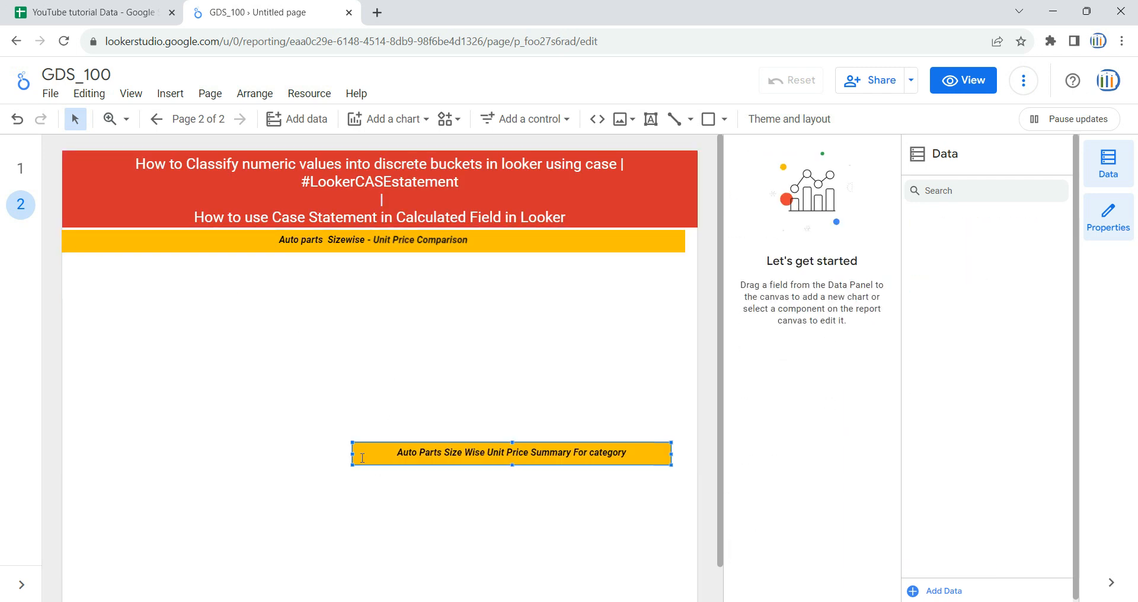
{"action": "left_click_drag", "start_coordinate": [354, 458], "coordinate": [69, 459]}
{"action": "left_click", "coordinate": [298, 342]}
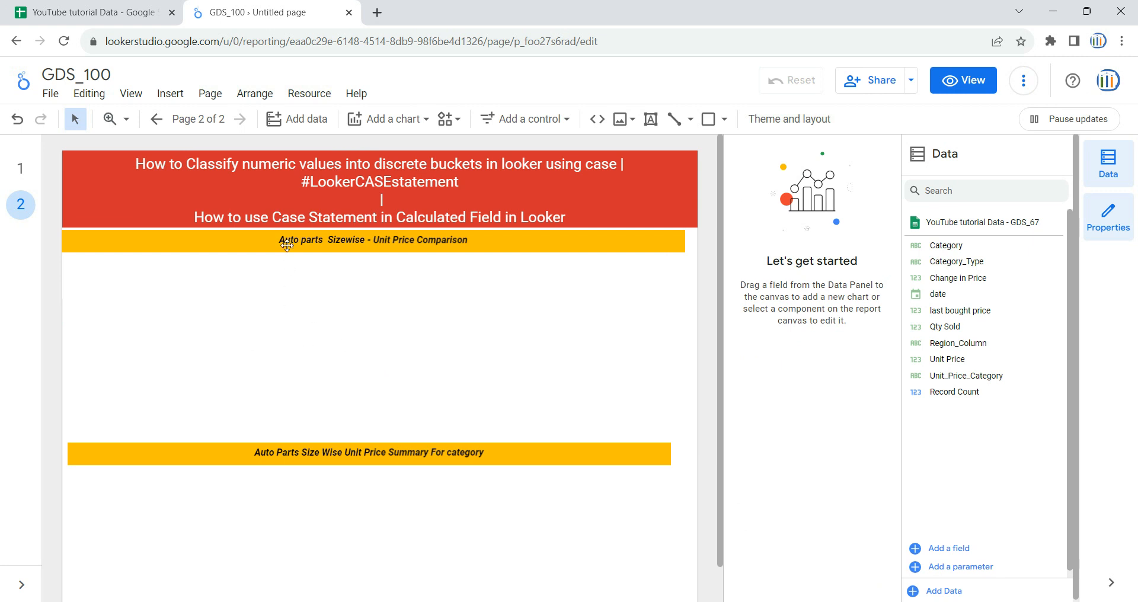
Step: Browse the data connectors offered for adding a new source to the report, and leave without connecting one
{"action": "left_click", "coordinate": [295, 121]}
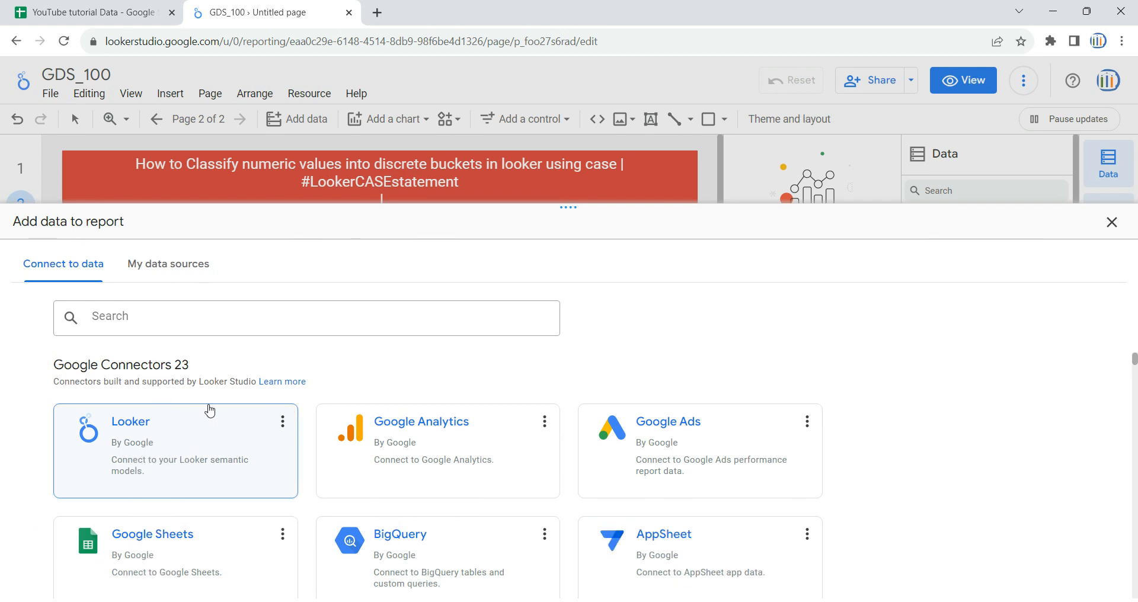
{"action": "scroll", "coordinate": [394, 418], "scroll_direction": "down", "scroll_amount": 3}
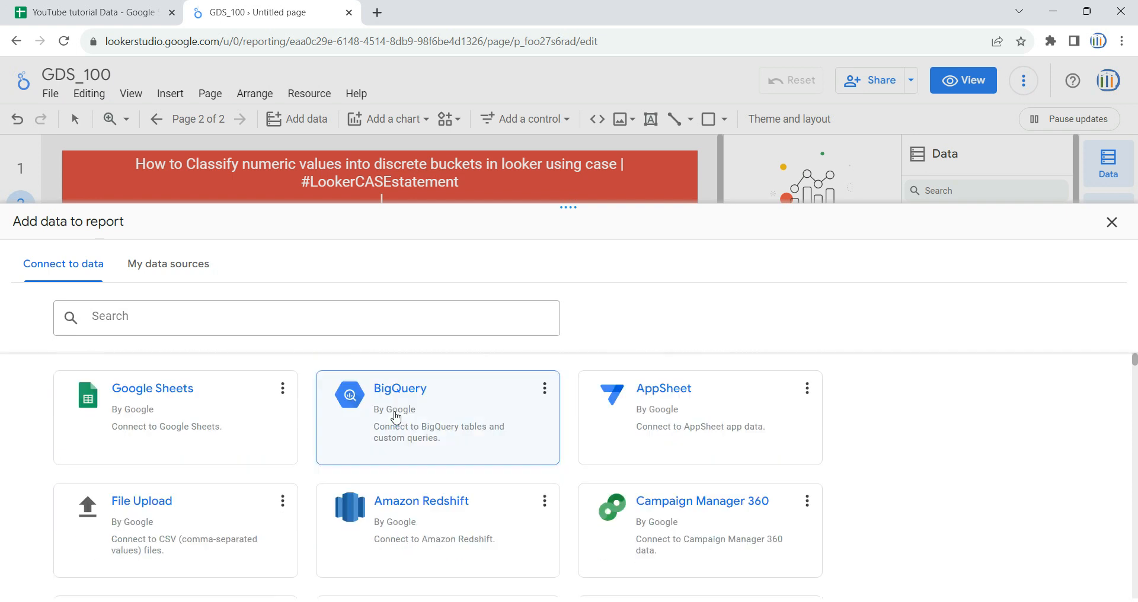
{"action": "scroll", "coordinate": [394, 407], "scroll_direction": "up", "scroll_amount": 3}
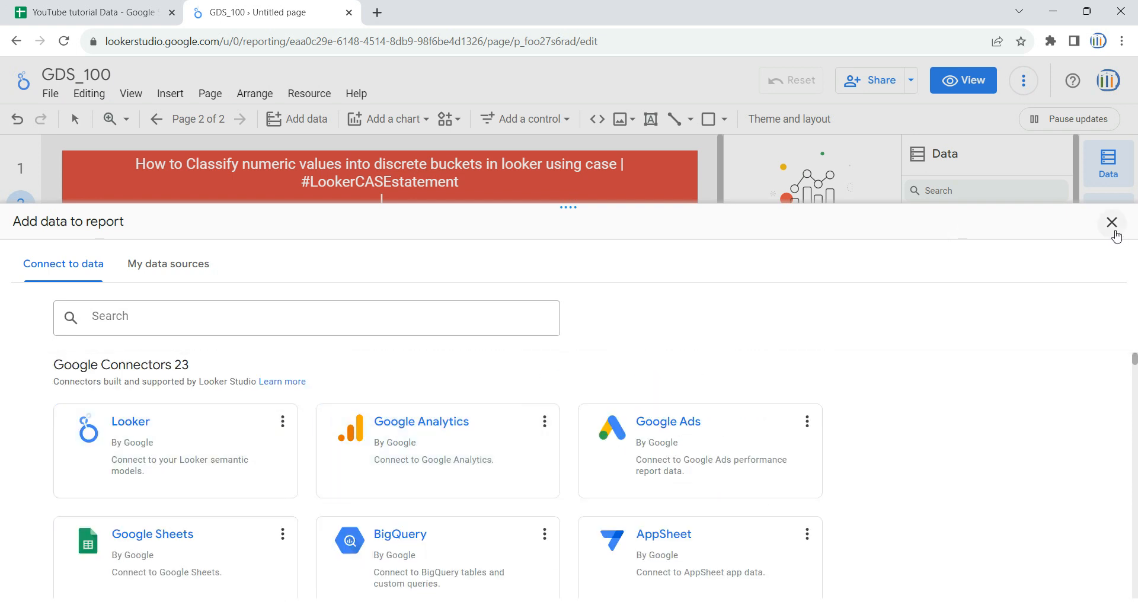
{"action": "left_click", "coordinate": [1114, 230]}
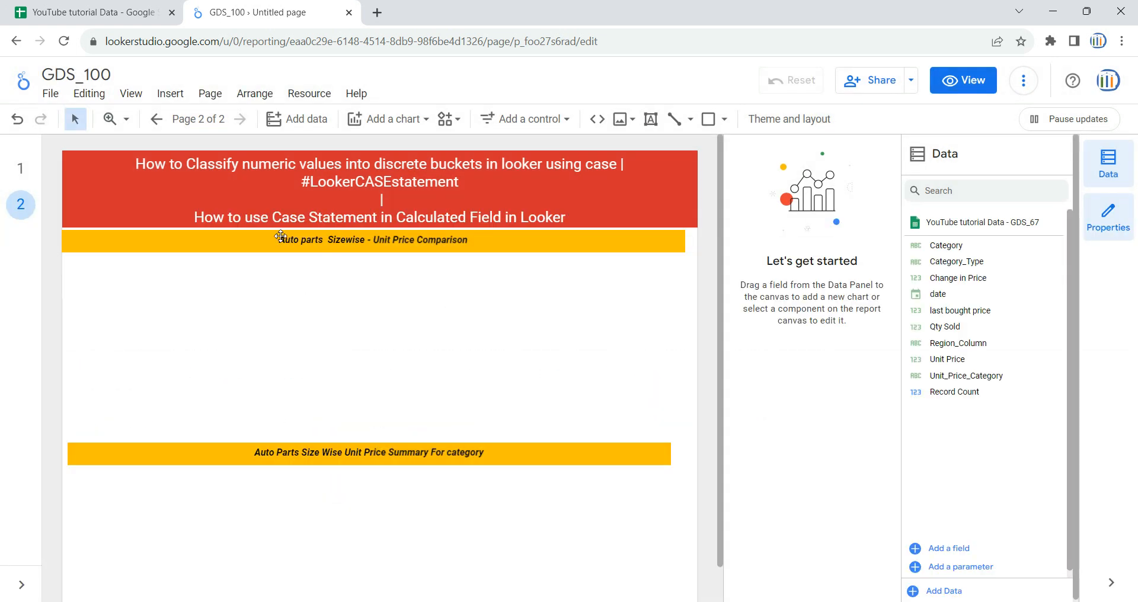
Step: Review the GDS_67 sheet in the YouTube tutorial Data spreadsheet and the charts on report page 1, and return to page 2
{"action": "left_click", "coordinate": [109, 5]}
{"action": "left_click", "coordinate": [326, 328]}
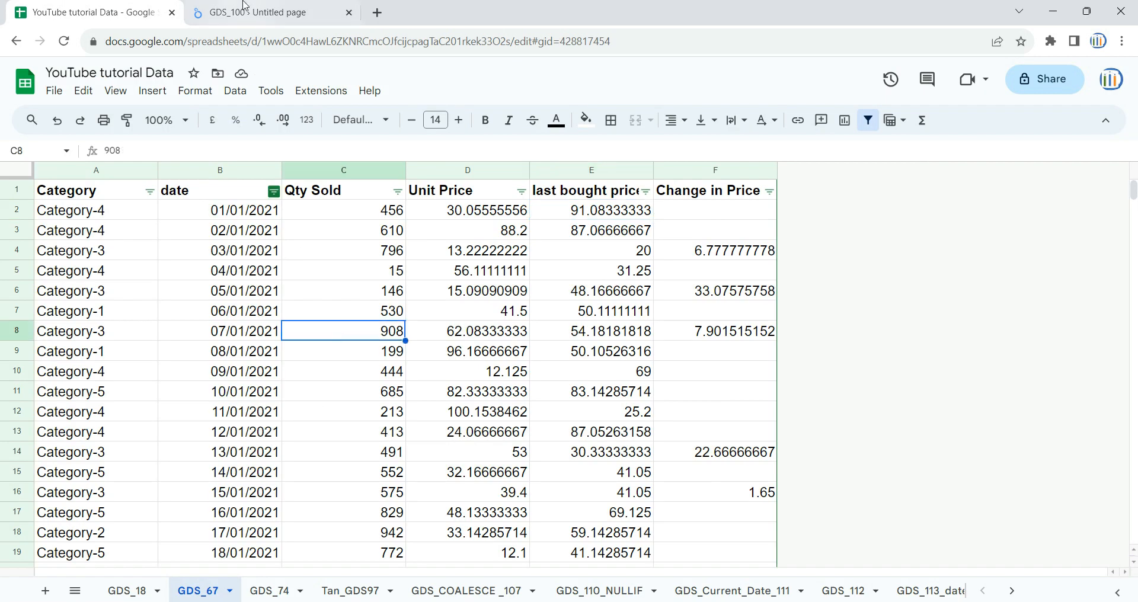
{"action": "left_click", "coordinate": [261, 12]}
{"action": "left_click", "coordinate": [20, 168]}
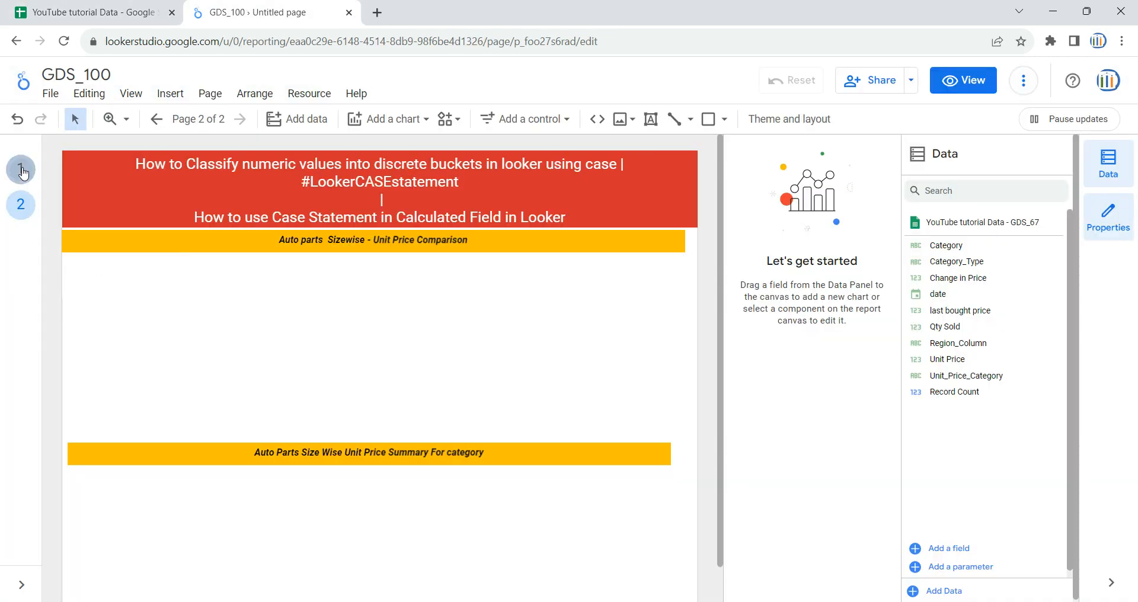
{"action": "left_click", "coordinate": [20, 206]}
Step: Add a table below the "Auto Parts Size Wise Unit Price Summary For category" heading, fitted inside the page and widened to nearly the heading's width
{"action": "left_click", "coordinate": [417, 125]}
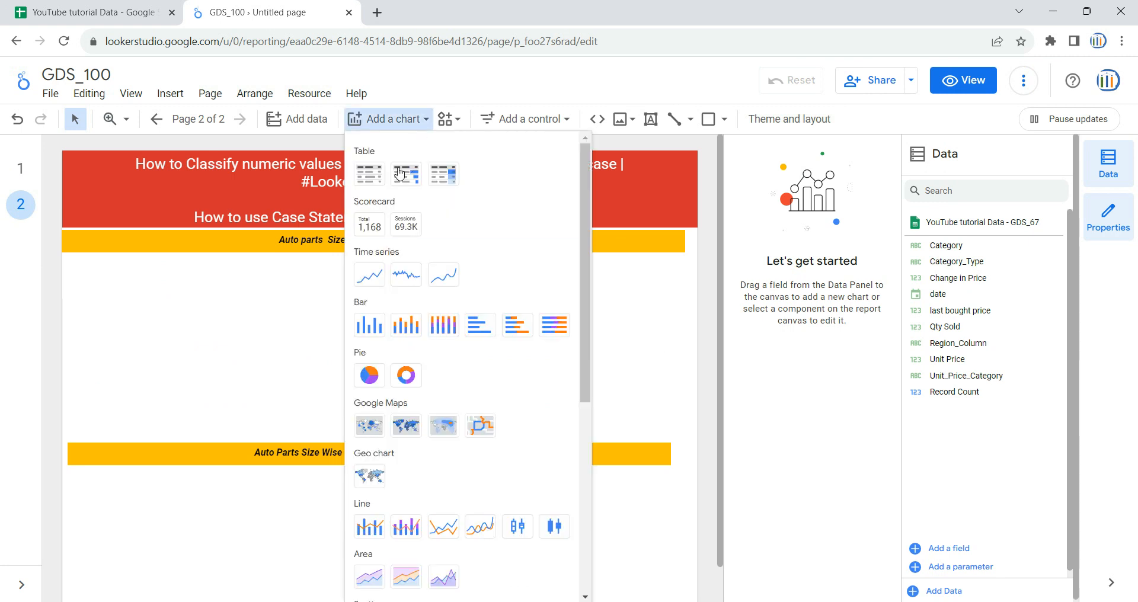
{"action": "left_click", "coordinate": [376, 176]}
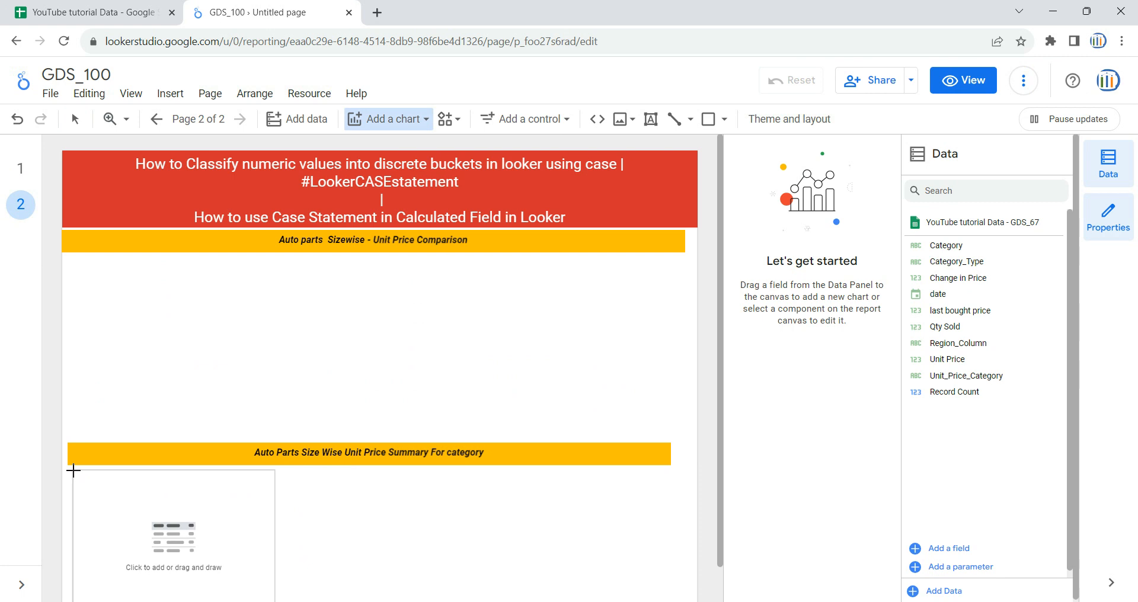
{"action": "left_click", "coordinate": [73, 470]}
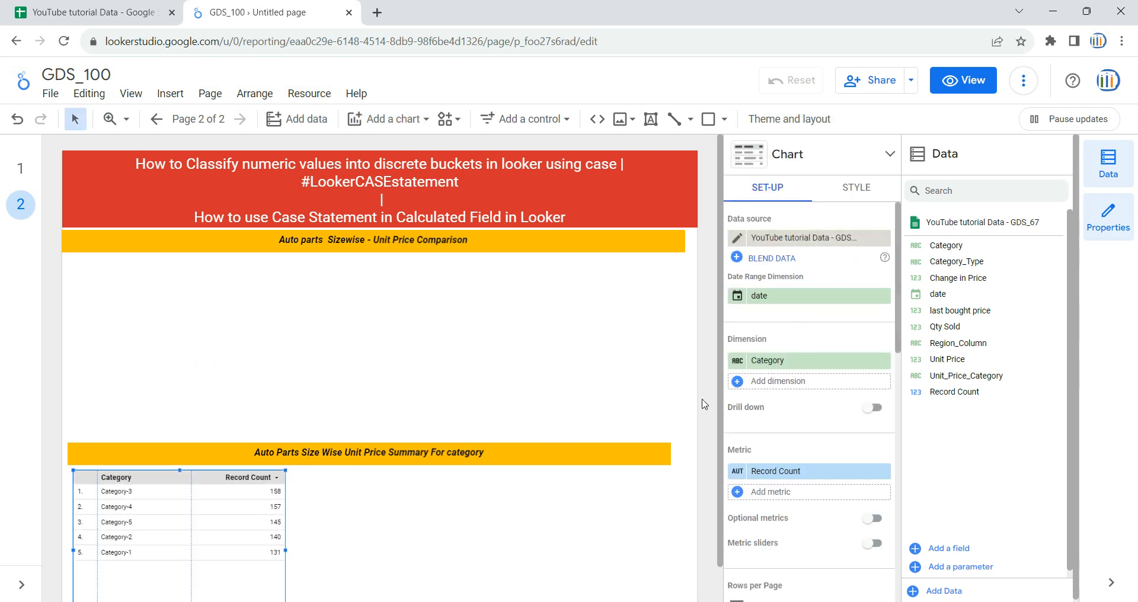
{"action": "scroll", "coordinate": [490, 469], "scroll_direction": "down", "scroll_amount": 2}
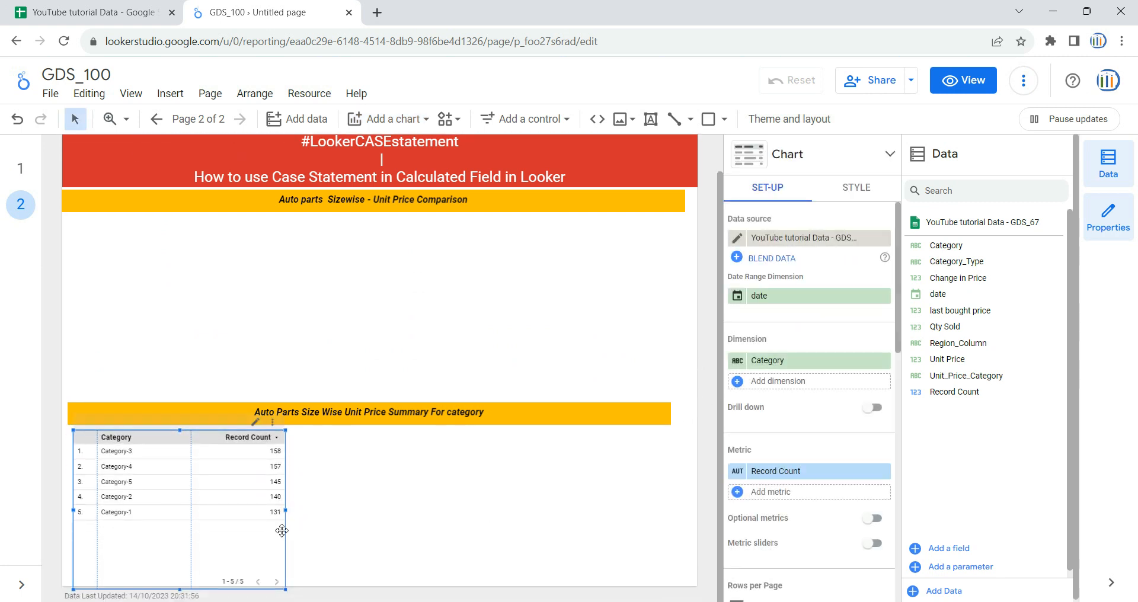
{"action": "left_click_drag", "start_coordinate": [285, 590], "coordinate": [284, 582]}
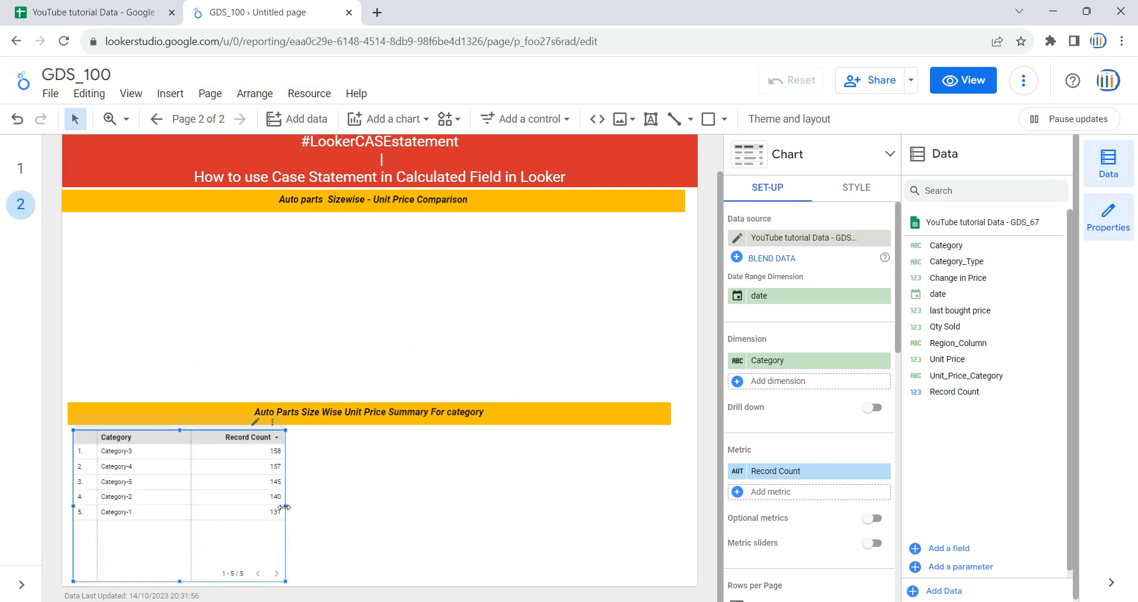
{"action": "left_click_drag", "start_coordinate": [286, 509], "coordinate": [658, 506]}
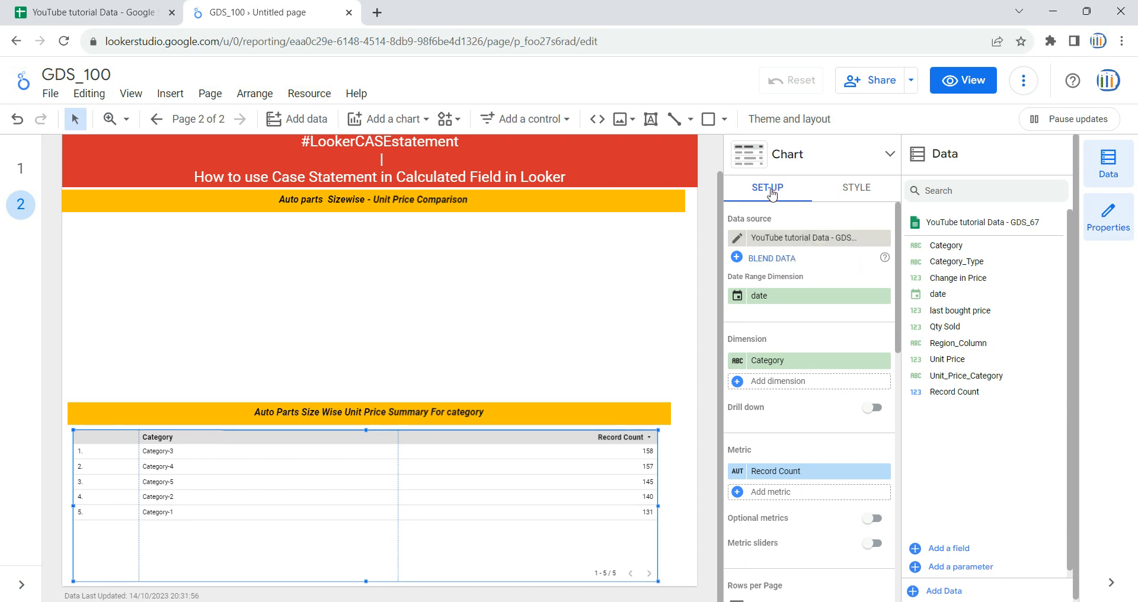
Step: Look through the added and available data sources for the table without changing its source
{"action": "left_click", "coordinate": [792, 239]}
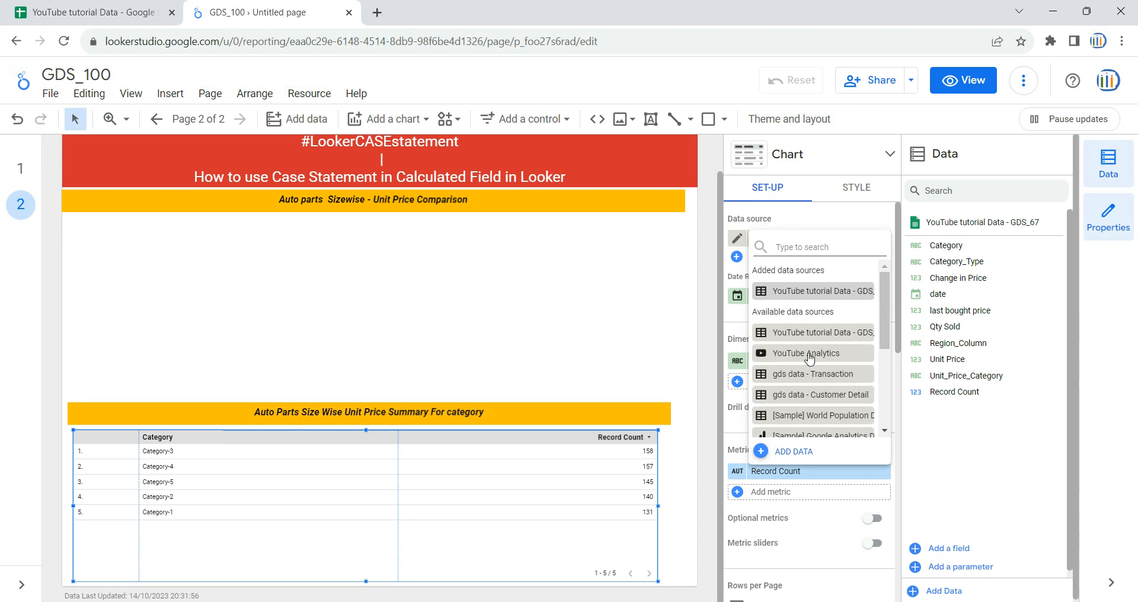
{"action": "scroll", "coordinate": [810, 359], "scroll_direction": "down", "scroll_amount": 3}
{"action": "scroll", "coordinate": [810, 360], "scroll_direction": "up", "scroll_amount": 3}
{"action": "left_click", "coordinate": [944, 440]}
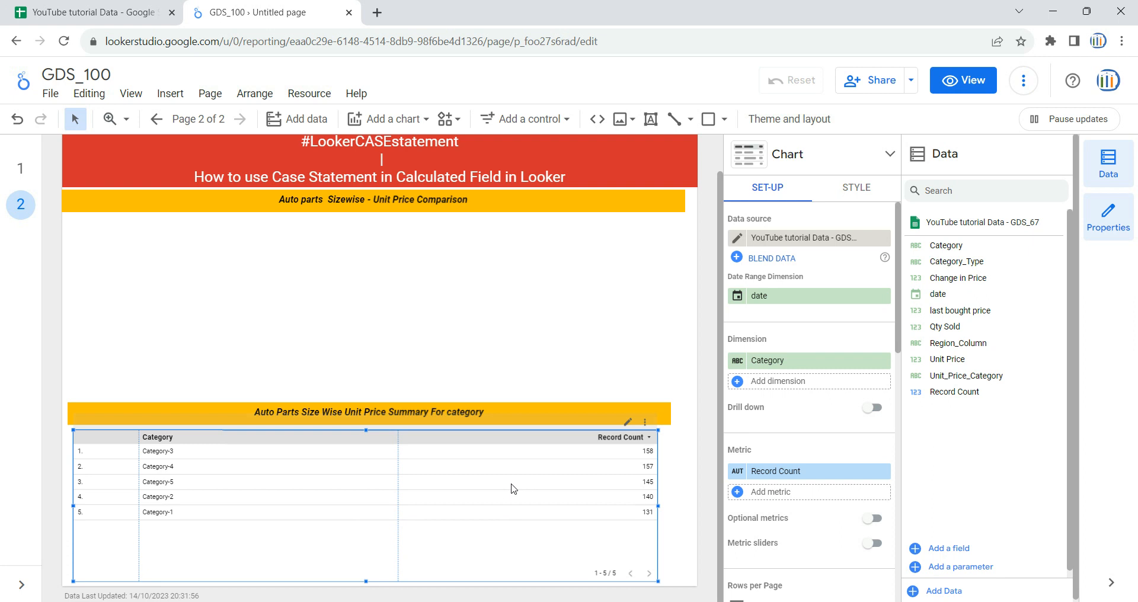
Step: Review the category summary table of unit prices by size on page 1, and return to page 2
{"action": "left_click", "coordinate": [403, 290]}
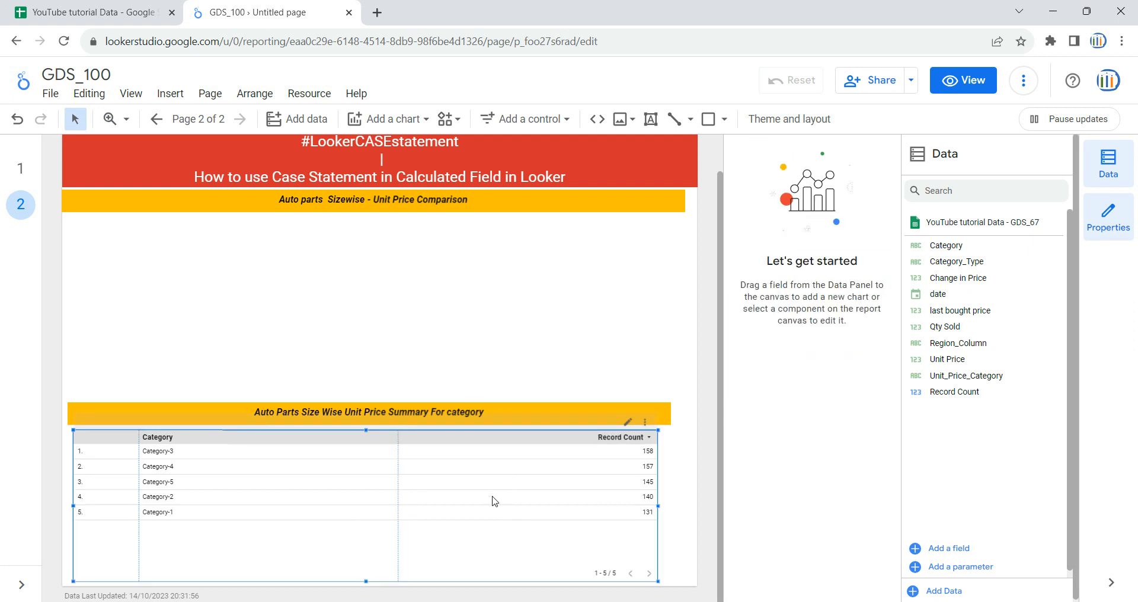
{"action": "left_click", "coordinate": [605, 470]}
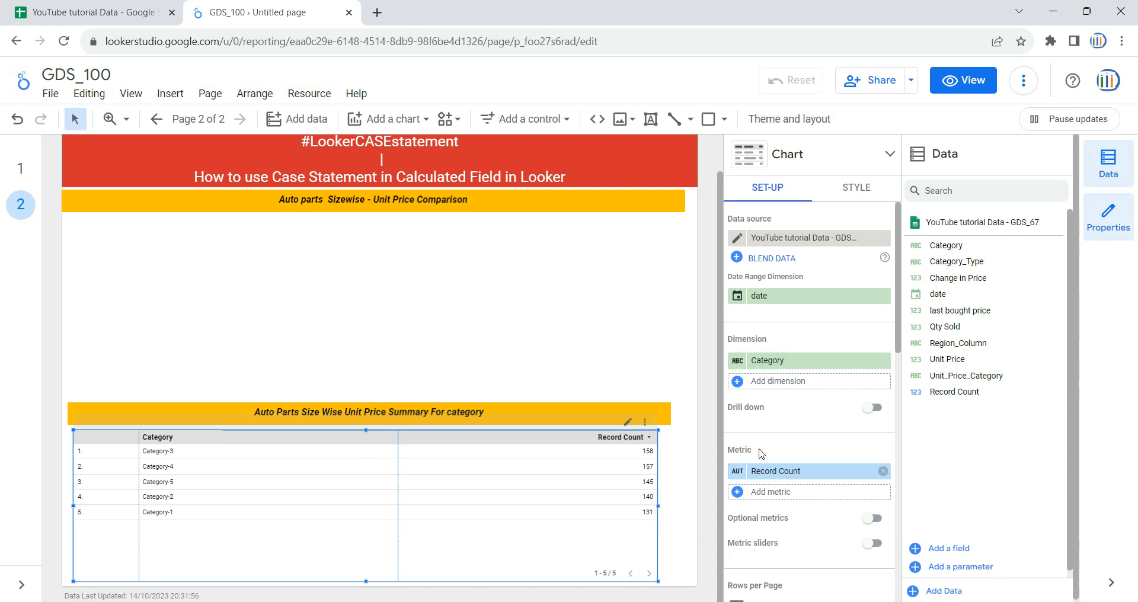
{"action": "left_click", "coordinate": [20, 169]}
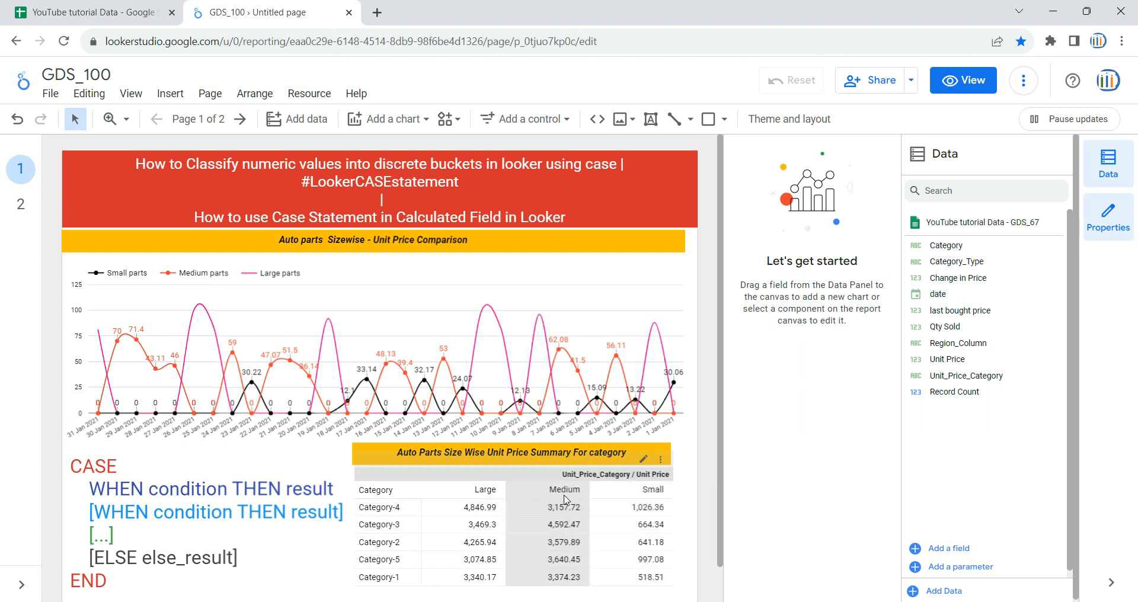
{"action": "left_click", "coordinate": [30, 214]}
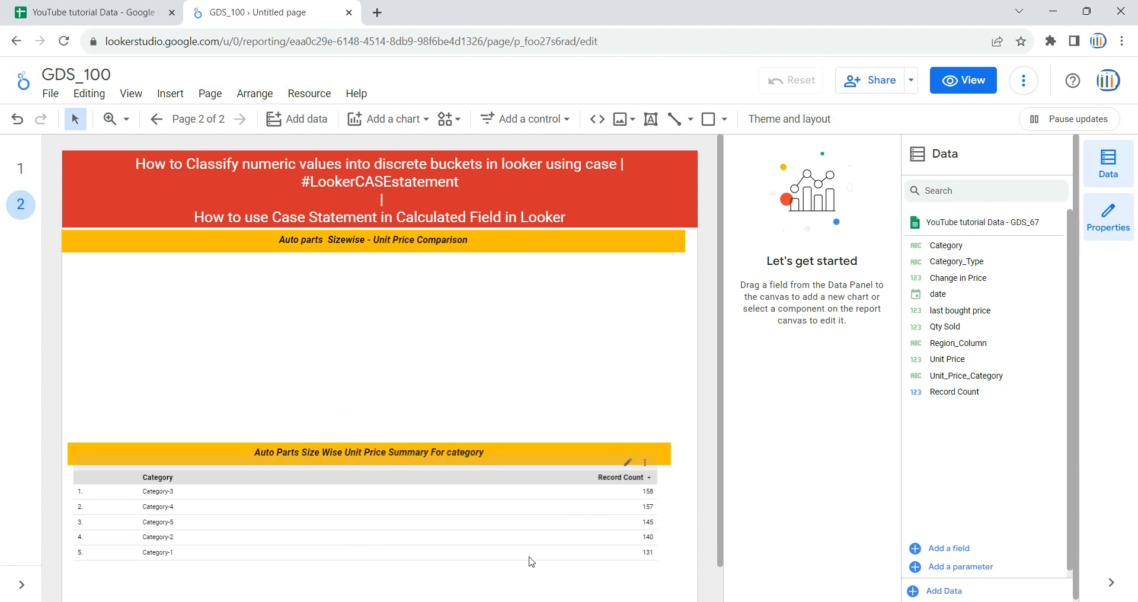
Step: Create a new calculated field in the table's data source and name it New_Category_of_size
{"action": "left_click", "coordinate": [528, 576]}
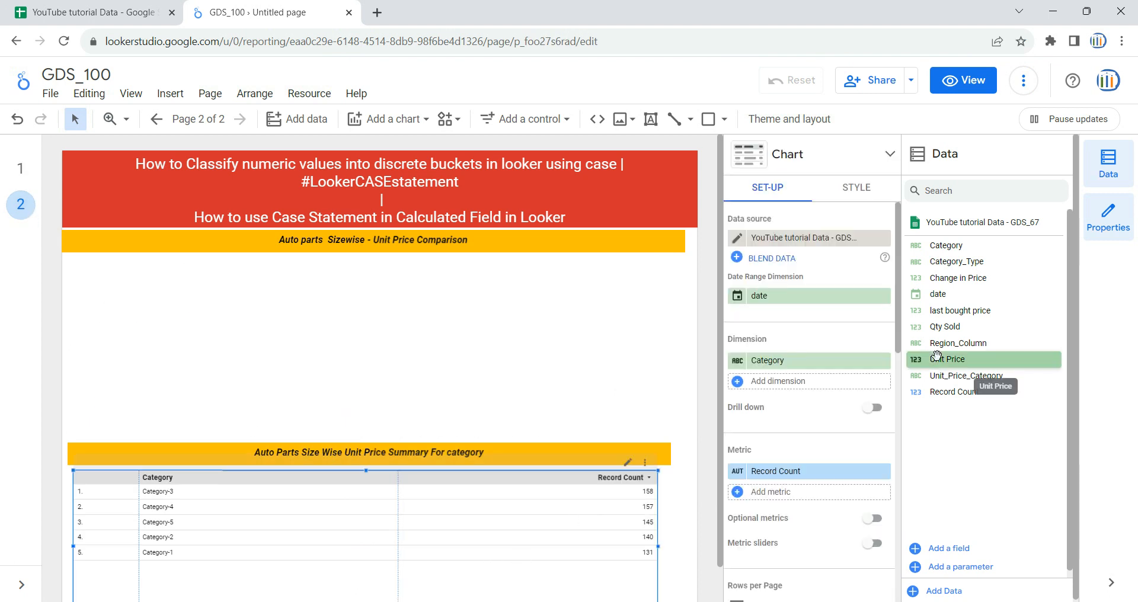
{"action": "left_click", "coordinate": [956, 551]}
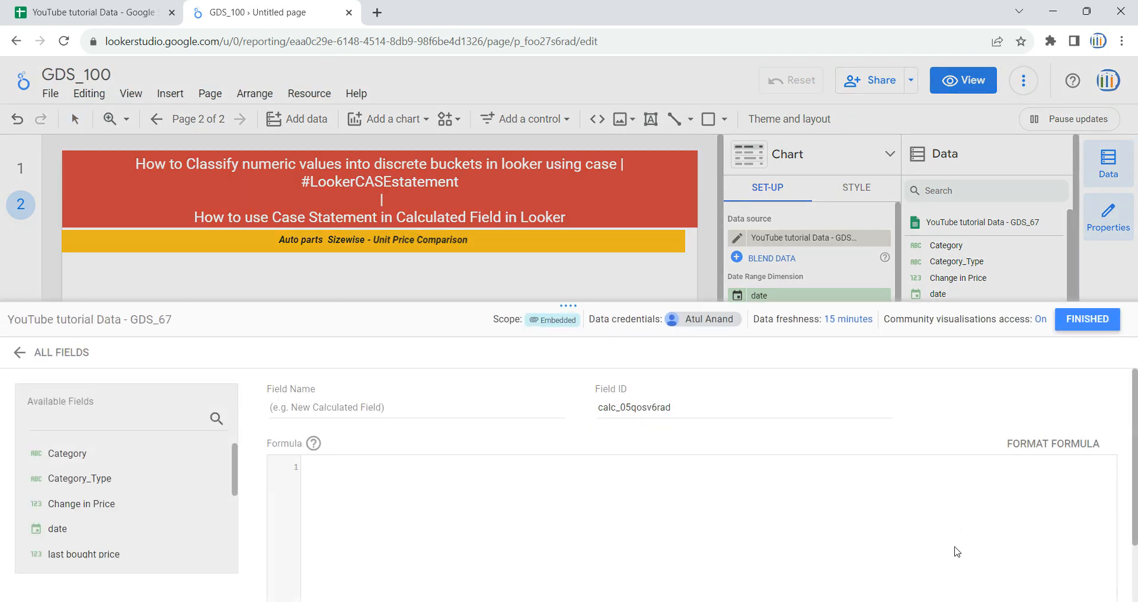
{"action": "left_click", "coordinate": [387, 406]}
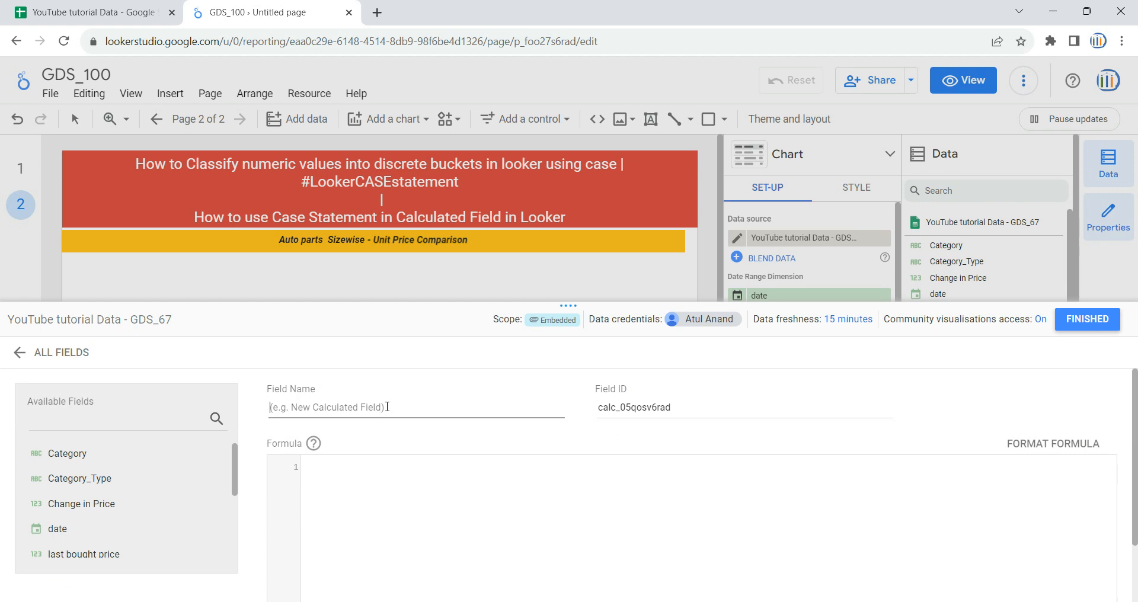
{"action": "type", "text": "New_Ca"}
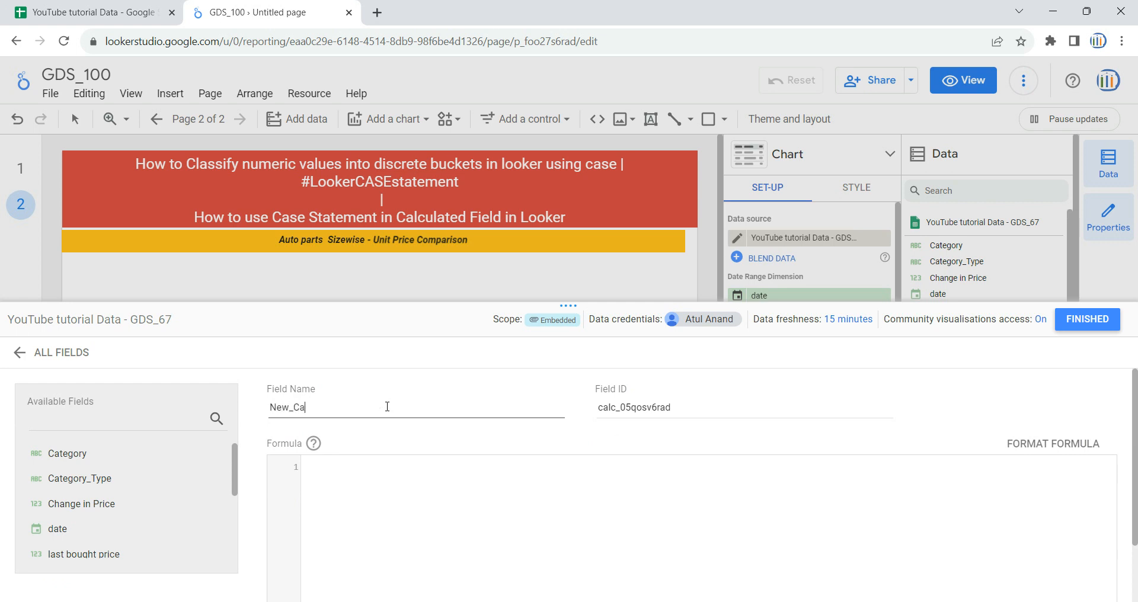
{"action": "type", "text": "tegory_of_size"}
Step: Start the formula with case and a first when line that refers to the Unit Price field
{"action": "left_click", "coordinate": [405, 487]}
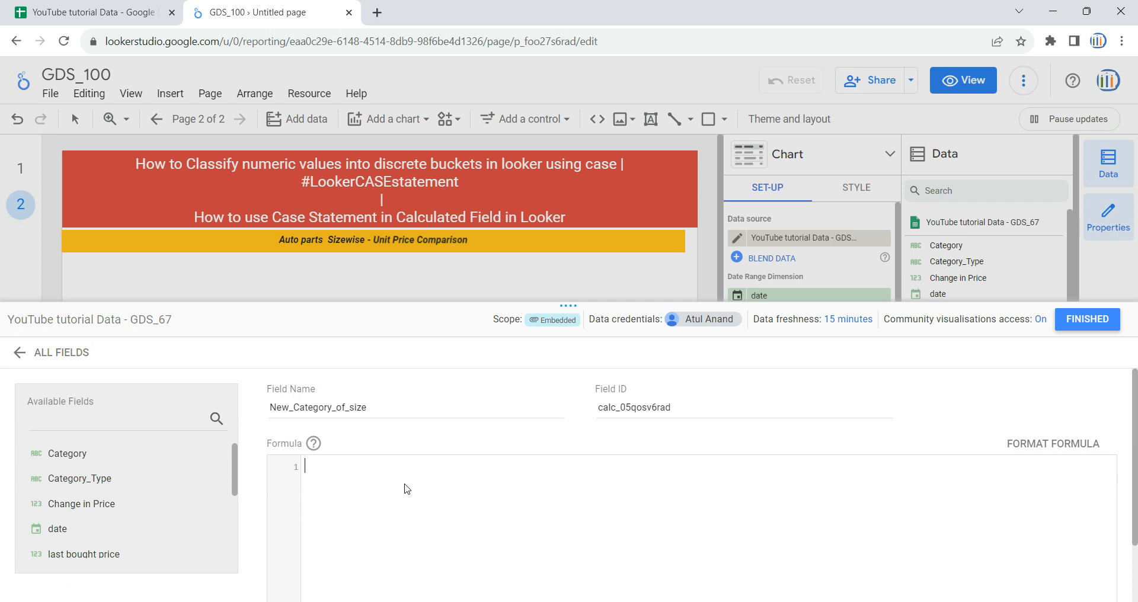
{"action": "type", "text": "case"}
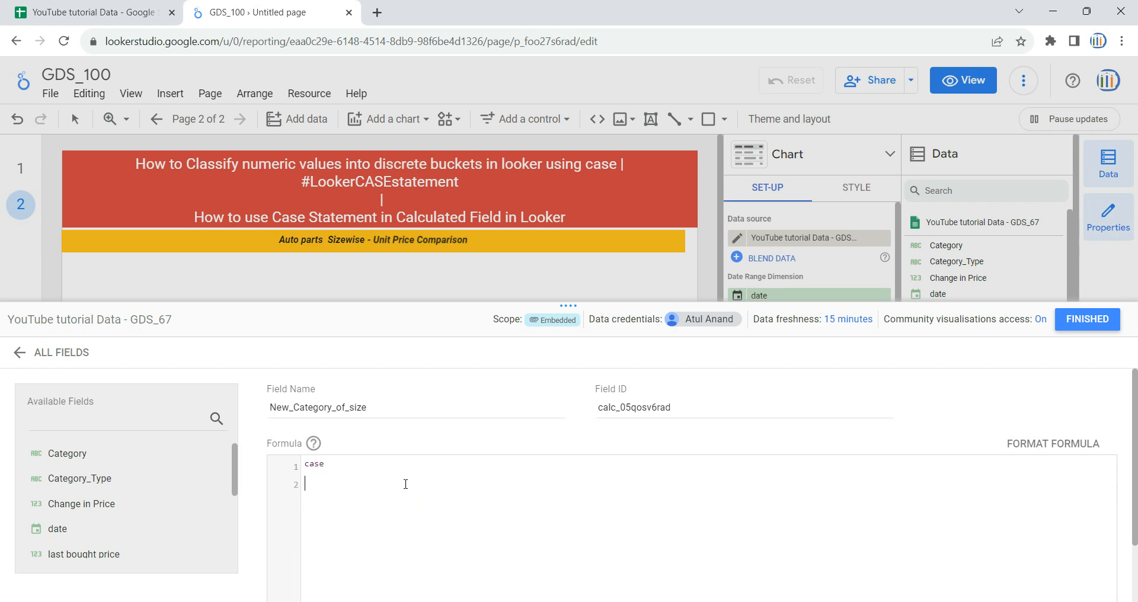
{"action": "key", "text": "Return"}
{"action": "type", "text": "when unit"}
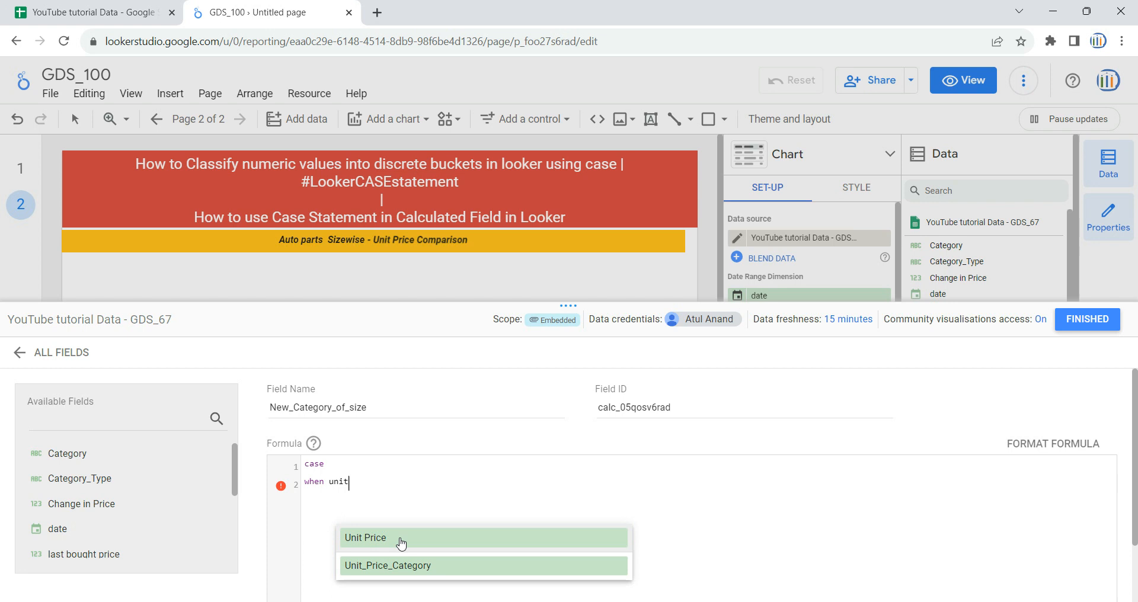
{"action": "left_click", "coordinate": [400, 537]}
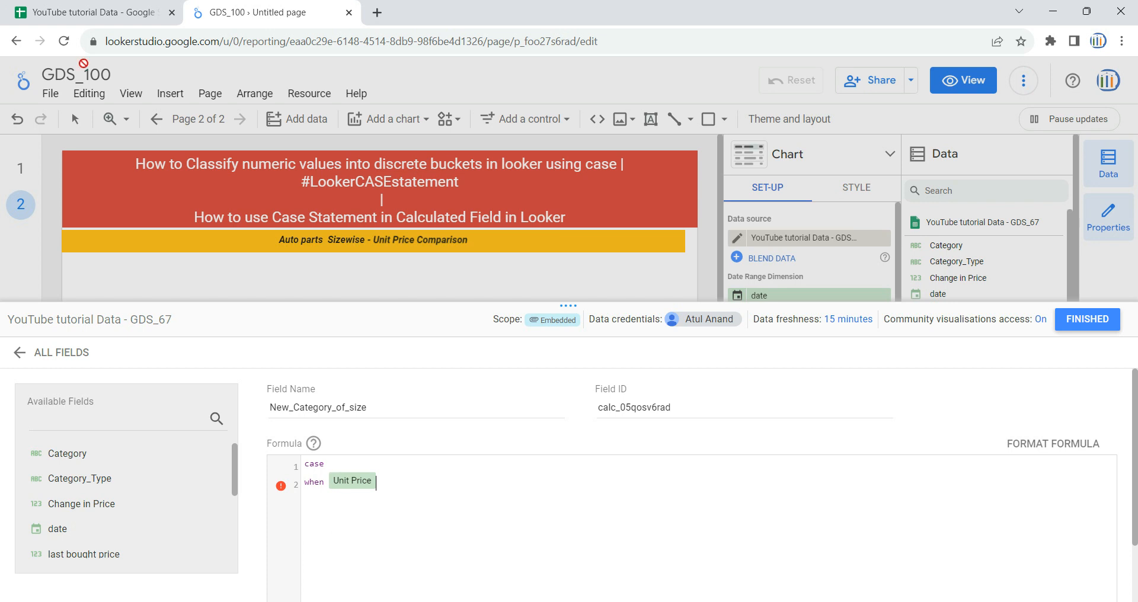
Step: Check the Unit Price column in the YouTube tutorial Data spreadsheet, and return to the field's formula in the report
{"action": "left_click", "coordinate": [95, 13]}
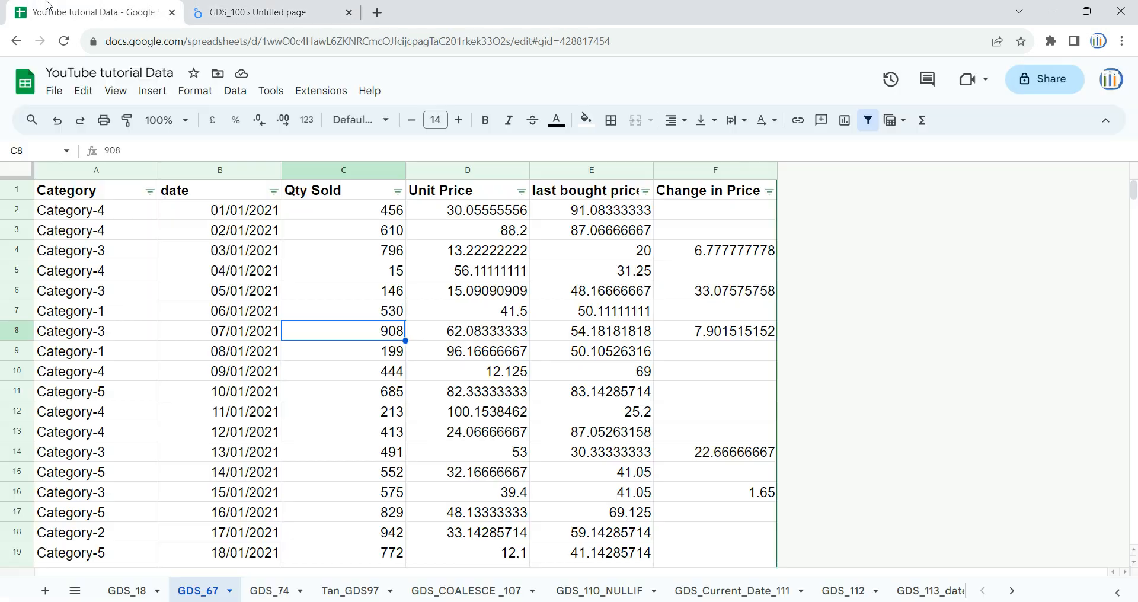
{"action": "left_click", "coordinate": [499, 172]}
{"action": "left_click", "coordinate": [273, 12]}
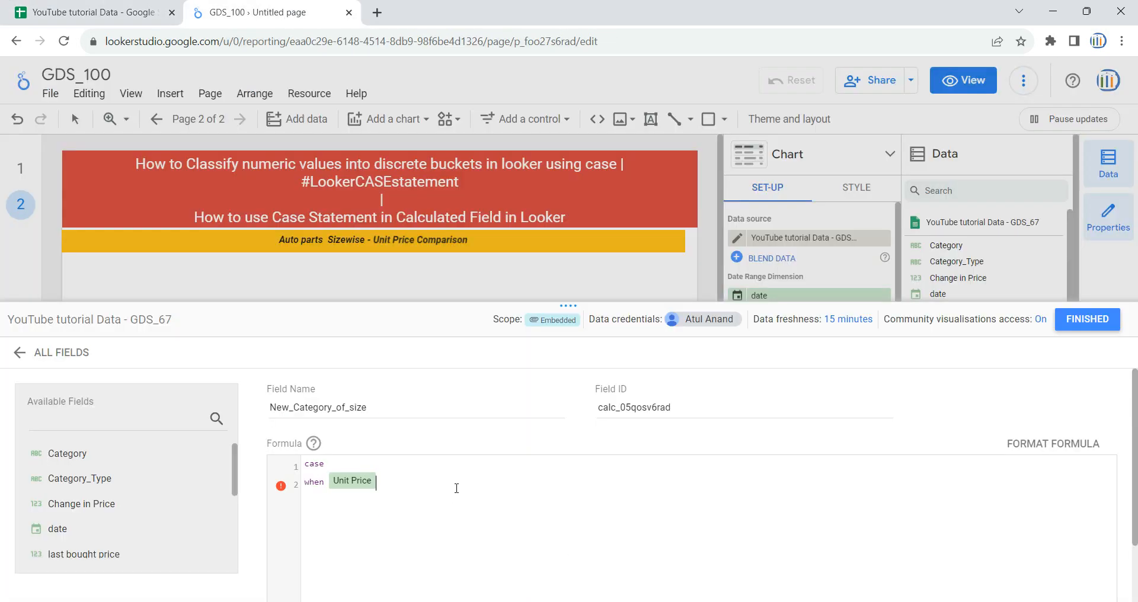
Step: Complete the first condition so that Unit Price <30 then gives "Small Item"
{"action": "type", "text": "<"}
{"action": "type", "text": "=30"}
{"action": "key", "text": "BackSpace"}
{"action": "key", "text": "BackSpace"}
{"action": "key", "text": "BackSpace"}
{"action": "type", "text": "30 then \"Small ITem"}
{"action": "key", "text": "BackSpace"}
{"action": "type", "text": "t"}
{"action": "key", "text": "End"}
Step: Add a second when line testing Unit Price >=31, followed by and
{"action": "type", "text": "when unit"}
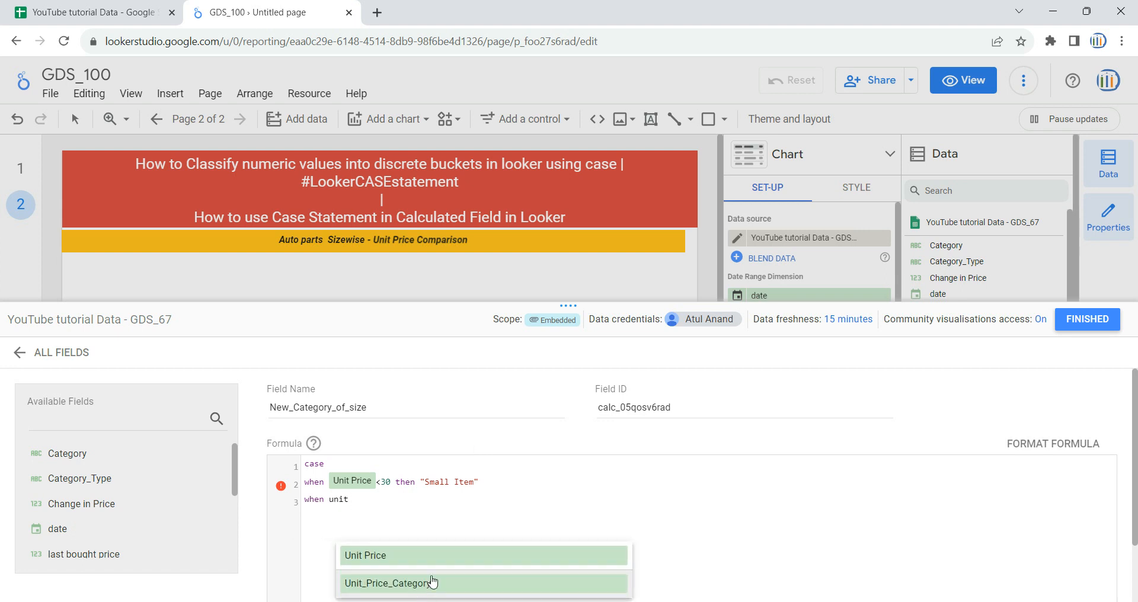
{"action": "left_click", "coordinate": [449, 555]}
{"action": "type", "text": ">=31"}
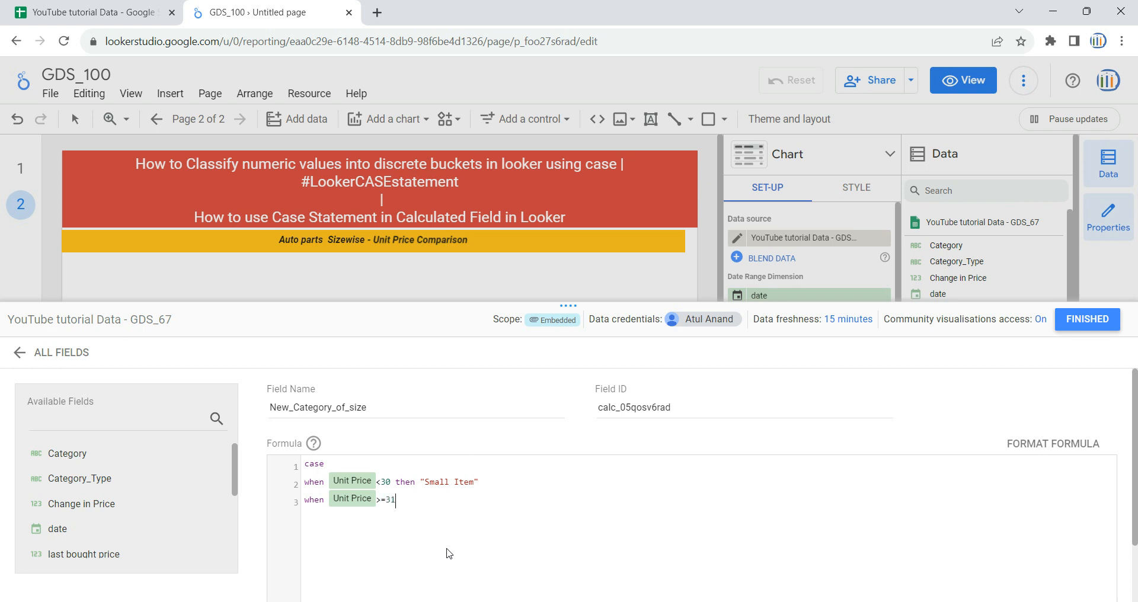
{"action": "type", "text": " and"}
{"action": "type", "text": " unit"}
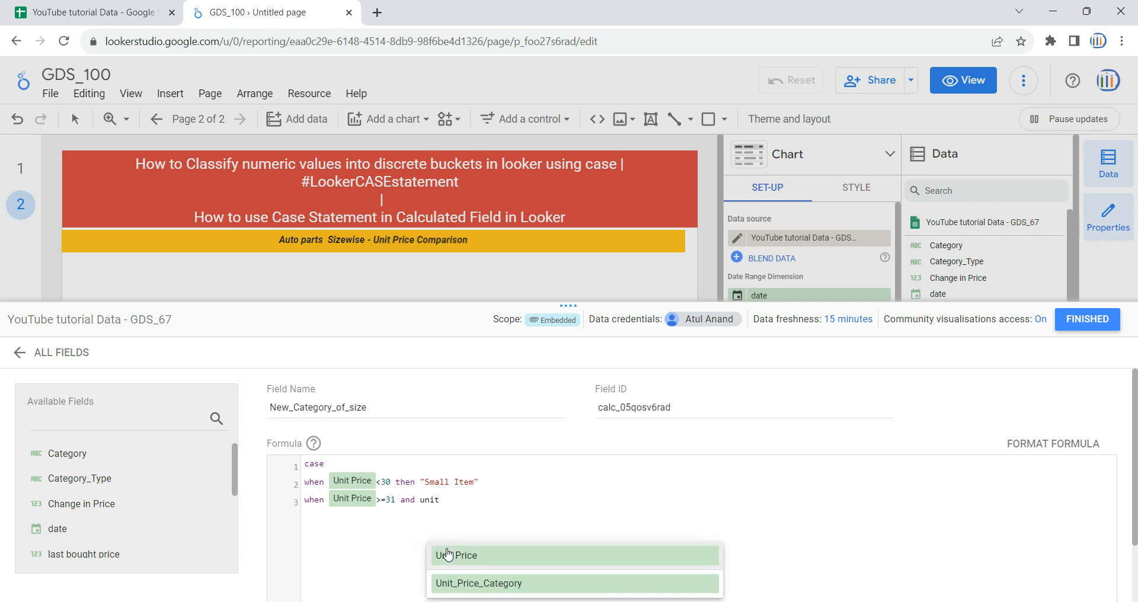
{"action": "key", "text": "Down"}
{"action": "key", "text": "Return"}
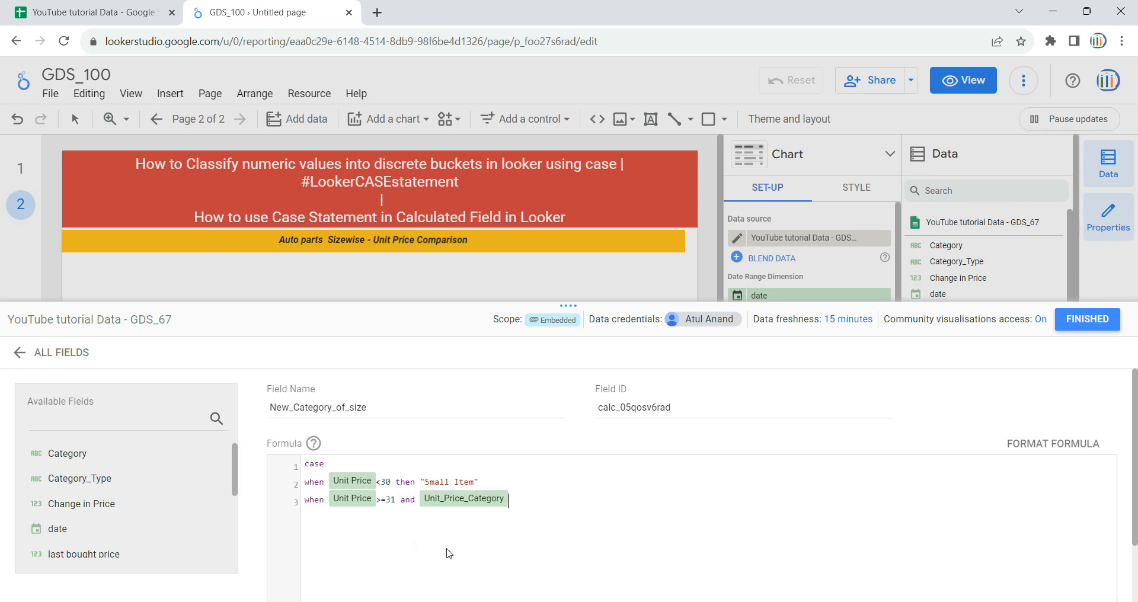
{"action": "key", "text": "BackSpace"}
{"action": "key", "text": "BackSpace"}
Step: Complete the second condition so that Unit Price <=70 then gives "Medium Item"
{"action": "type", "text": "uni"}
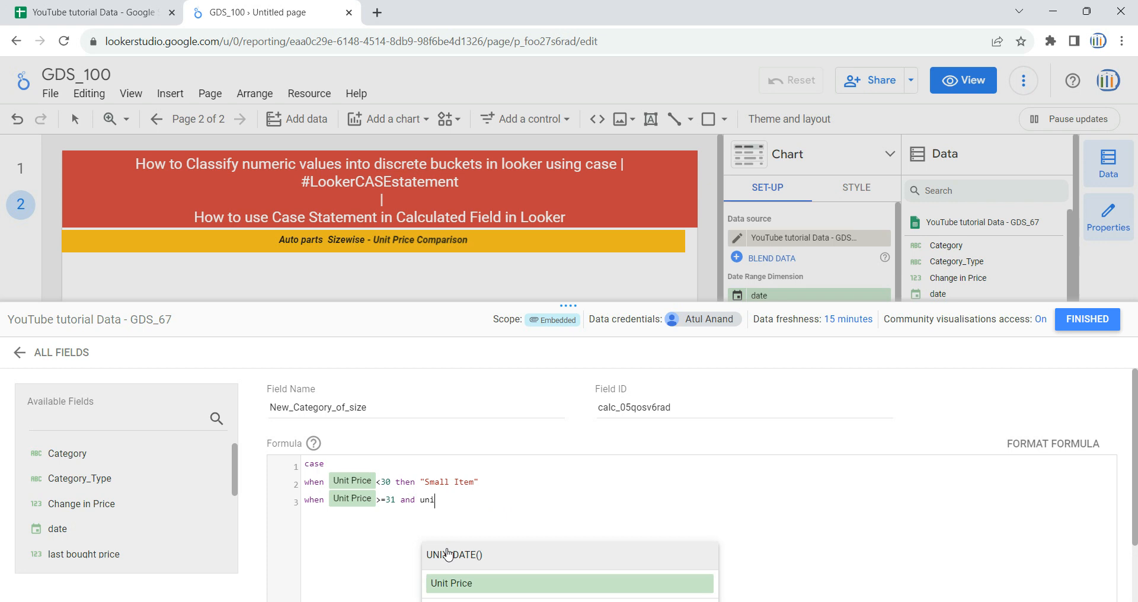
{"action": "left_click", "coordinate": [463, 593]}
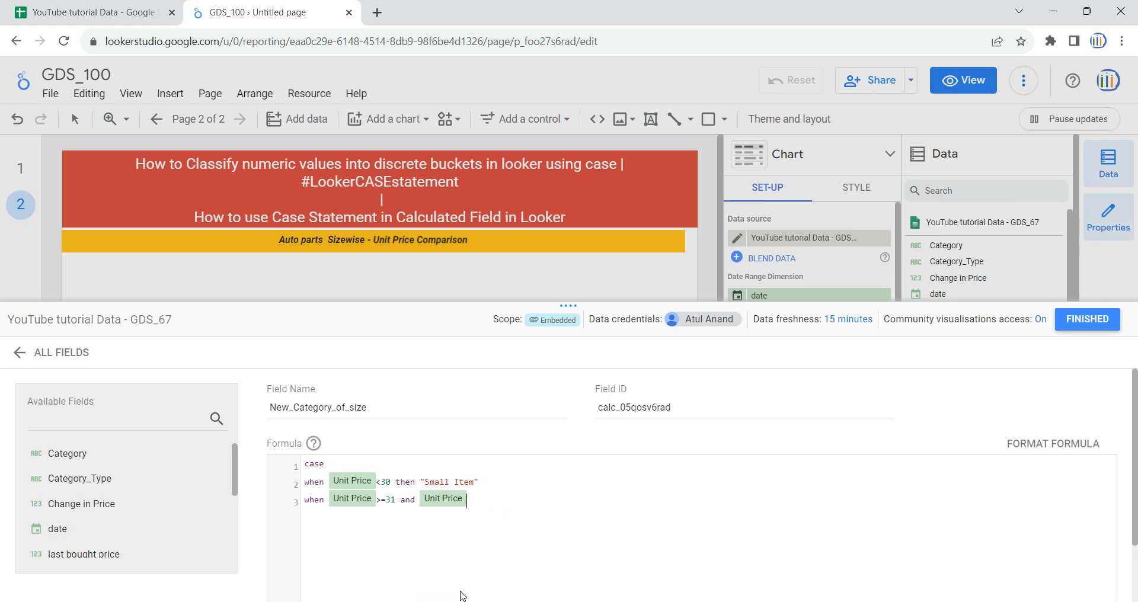
{"action": "type", "text": "<=70 then \"Medium Item"}
Step: Add a third when line so that Unit Price >=71 then gives "large Item"
{"action": "left_click", "coordinate": [603, 504]}
{"action": "type", "text": "When Unit"}
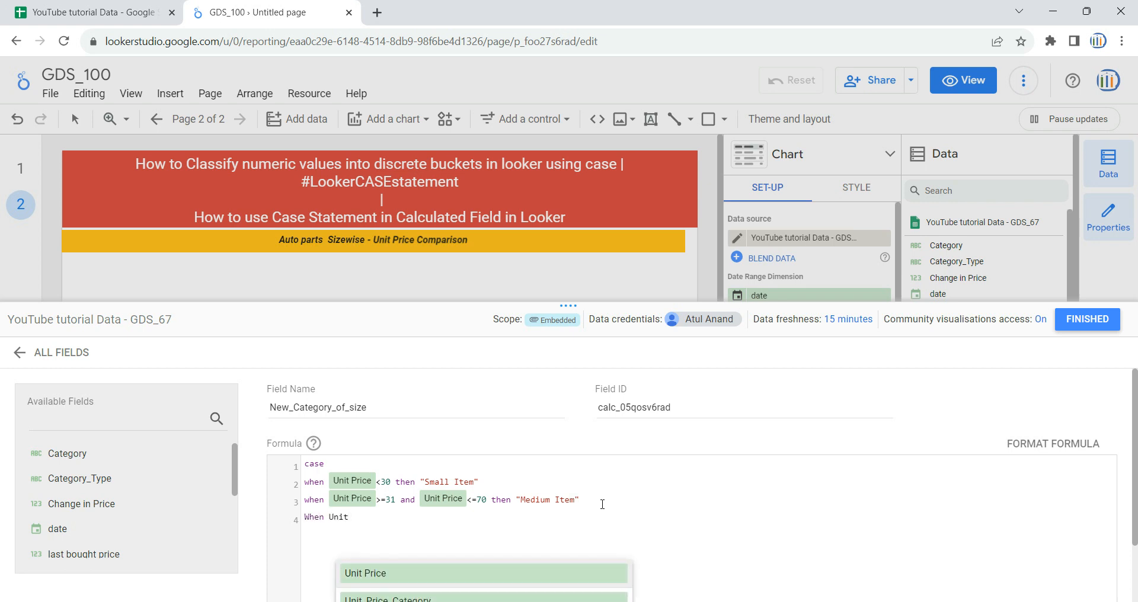
{"action": "left_click", "coordinate": [449, 573]}
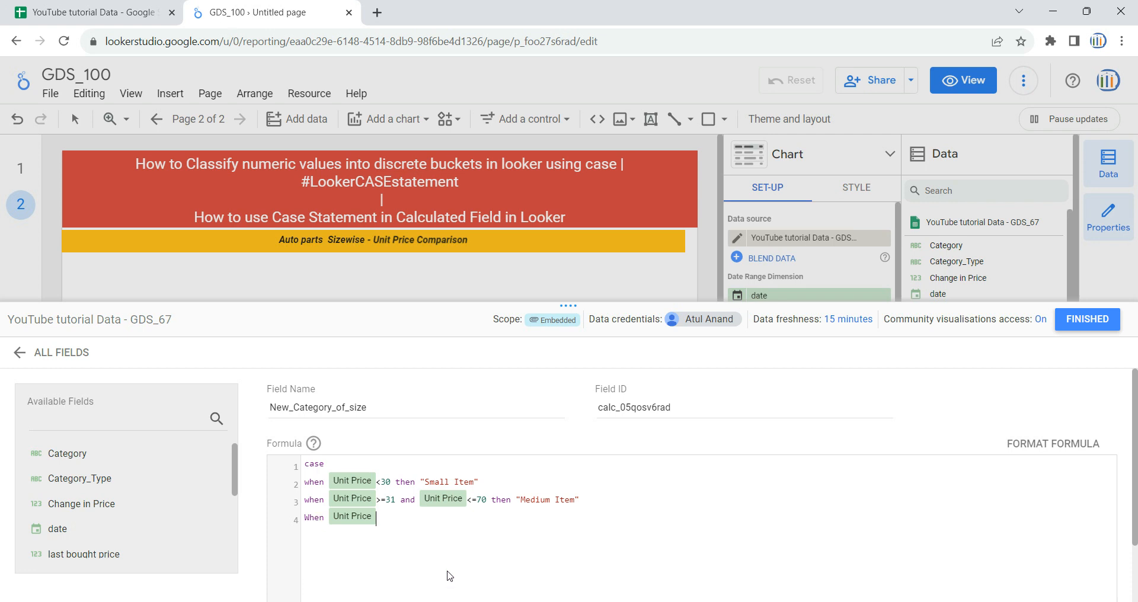
{"action": "type", "text": ">=71 then \"large Item"}
Step: Finish the formula with an else line giving "other Size item", followed by end
{"action": "key", "text": "BackSpace"}
{"action": "key", "text": "BackSpace"}
{"action": "key", "text": "BackSpace"}
{"action": "type", "text": "nd"}
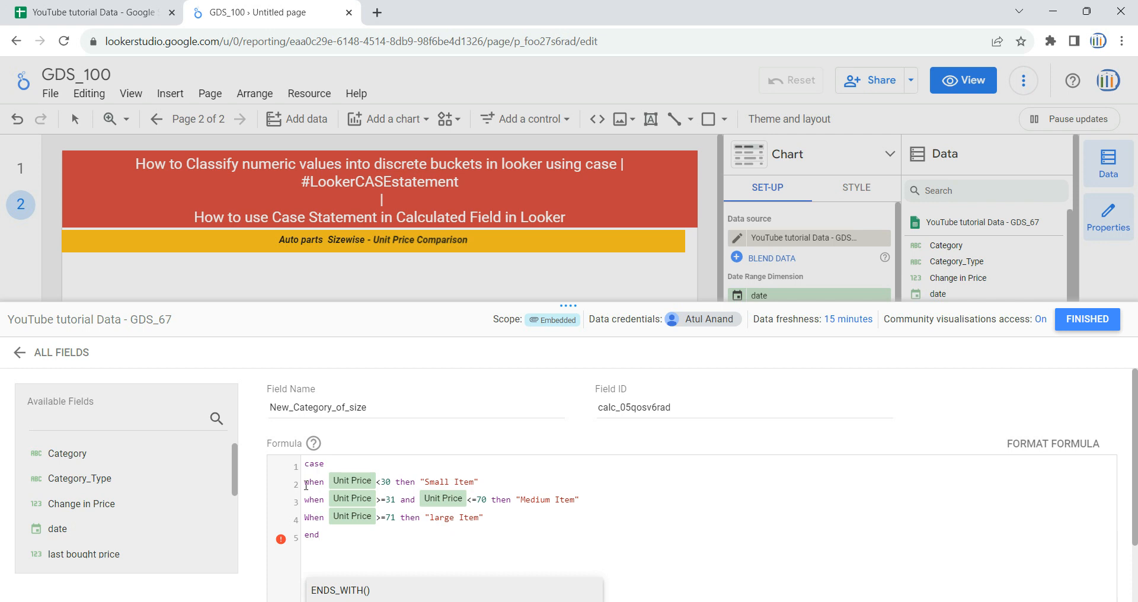
{"action": "left_click_drag", "start_coordinate": [308, 464], "coordinate": [365, 521]}
{"action": "left_click", "coordinate": [524, 520]}
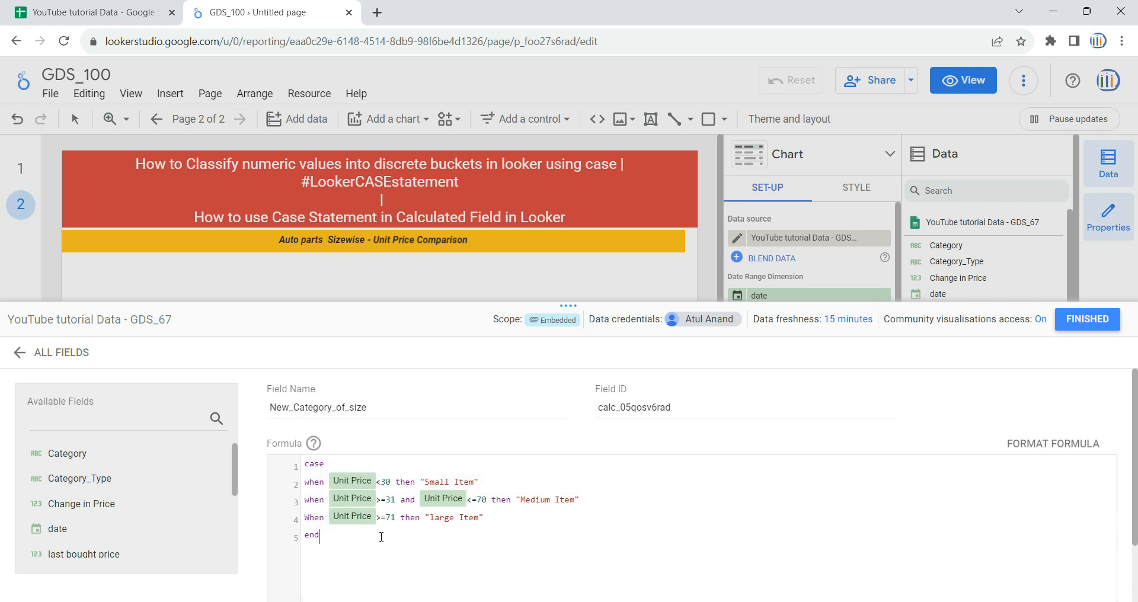
{"action": "key", "text": "Return"}
{"action": "type", "text": "item\""}
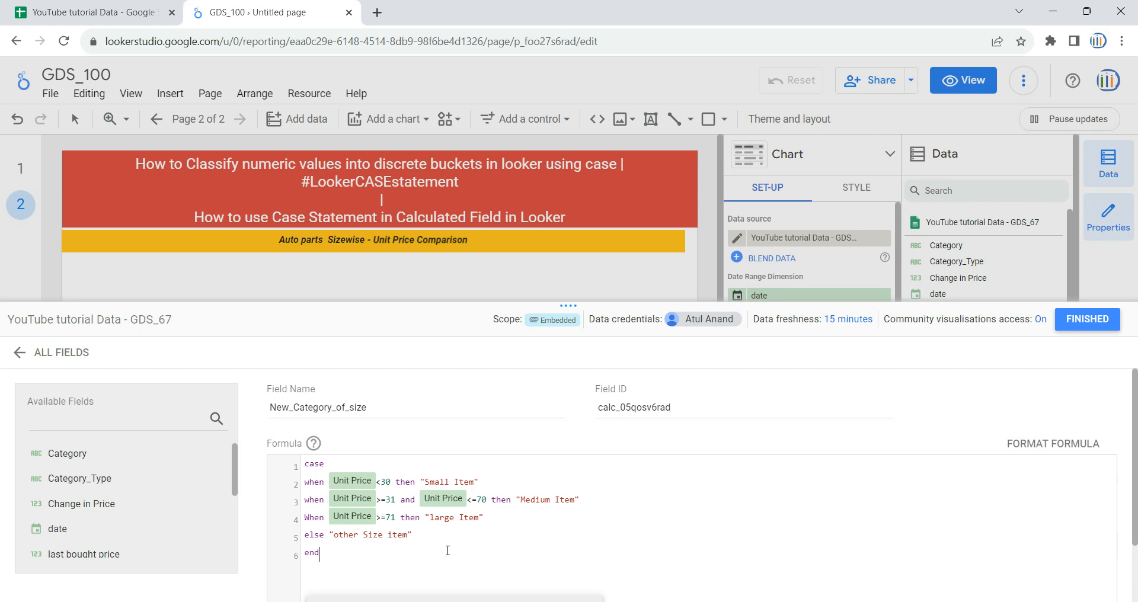
Step: Review the completed CASE formula, save the New_Category_of_size field and close the field editor
{"action": "scroll", "coordinate": [447, 550], "scroll_direction": "down", "scroll_amount": 2}
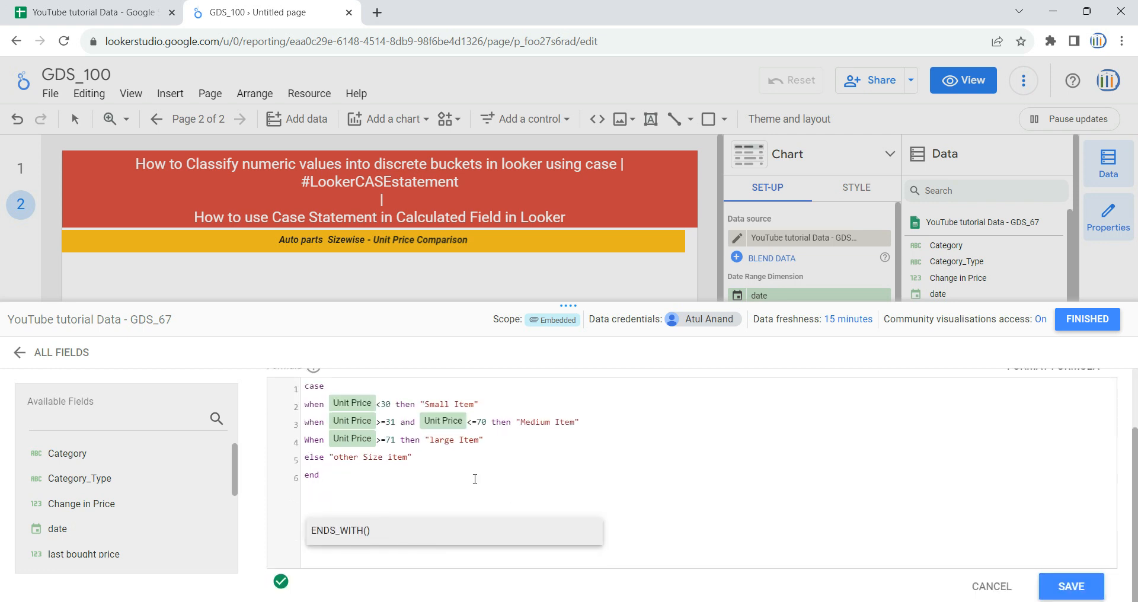
{"action": "scroll", "coordinate": [474, 479], "scroll_direction": "up", "scroll_amount": 2}
{"action": "scroll", "coordinate": [414, 479], "scroll_direction": "down", "scroll_amount": 2}
{"action": "left_click", "coordinate": [1075, 586]}
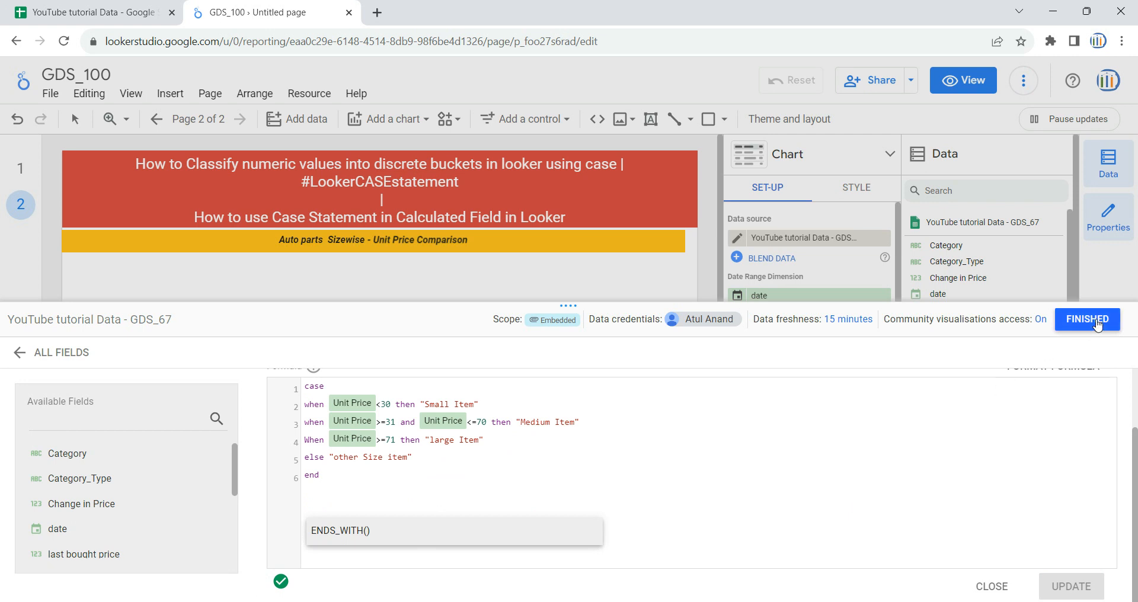
{"action": "left_click", "coordinate": [1092, 329]}
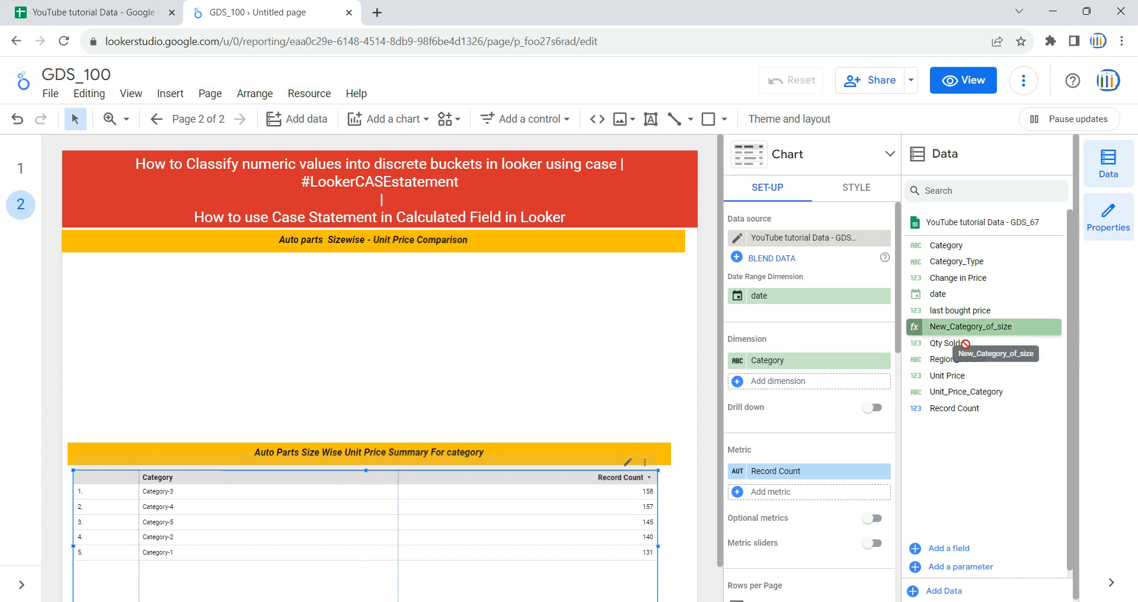
Step: Add New_Category_of_size as the summary table's second dimension and replace the Record Count metric with Unit Price, narrowing the Category column
{"action": "left_click_drag", "start_coordinate": [972, 329], "coordinate": [821, 385]}
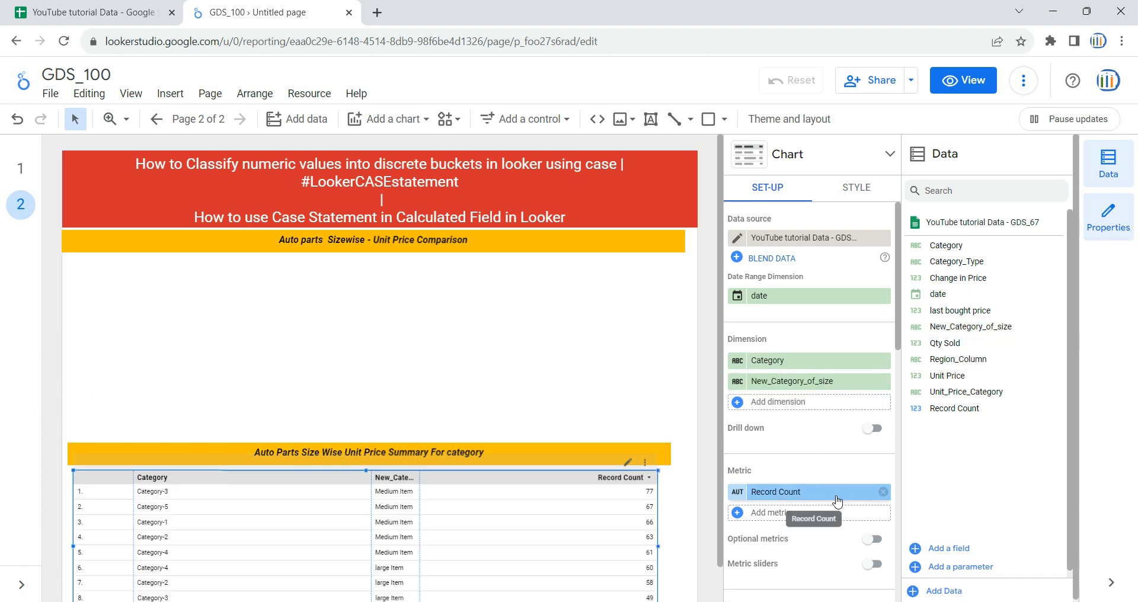
{"action": "left_click", "coordinate": [883, 492]}
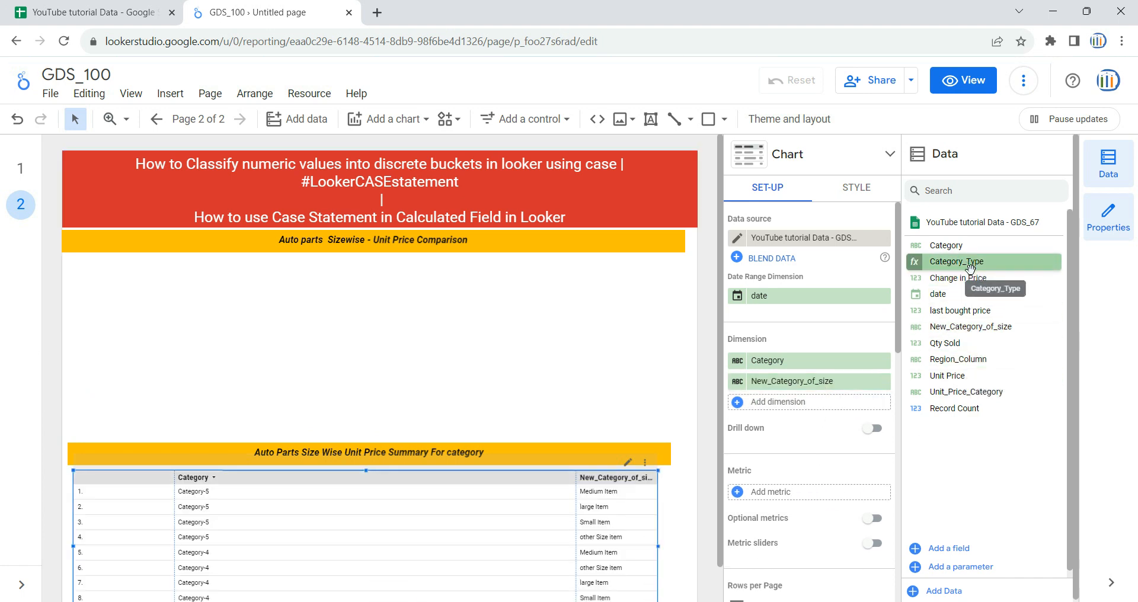
{"action": "left_click_drag", "start_coordinate": [956, 377], "coordinate": [826, 499]}
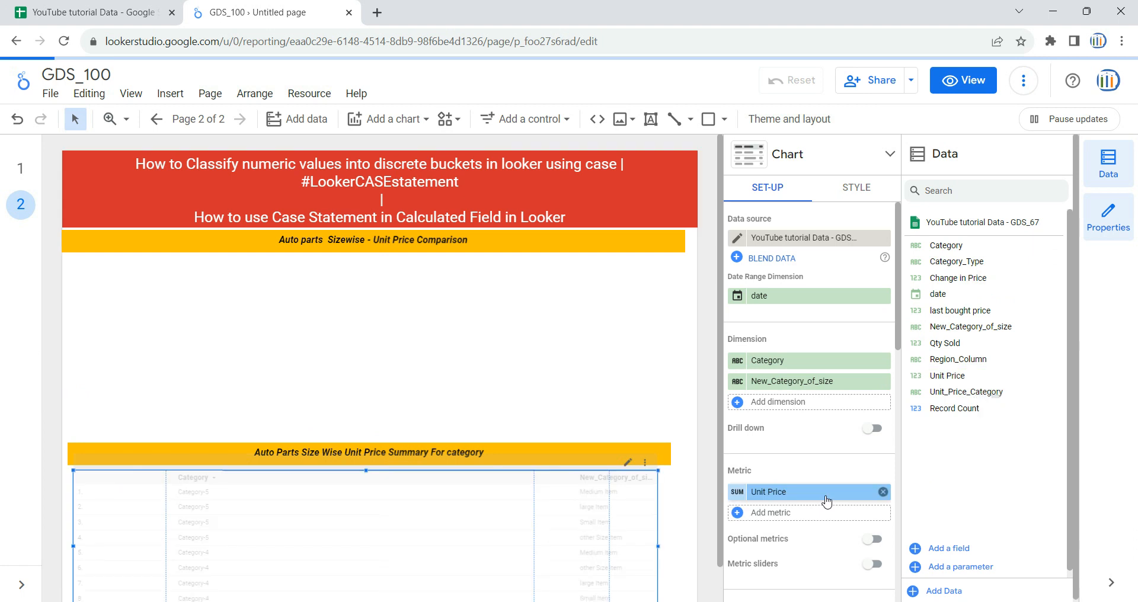
{"action": "left_click_drag", "start_coordinate": [533, 498], "coordinate": [297, 513]}
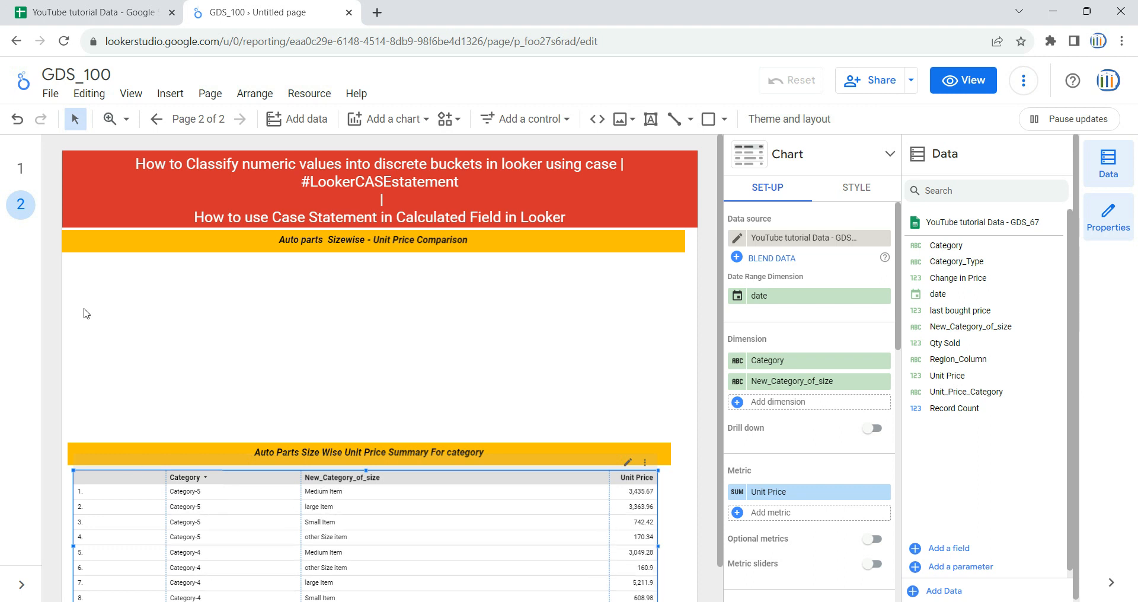
Step: Compare with page 1, return to page 2 and convert the summary table to a pivot table
{"action": "left_click", "coordinate": [20, 171]}
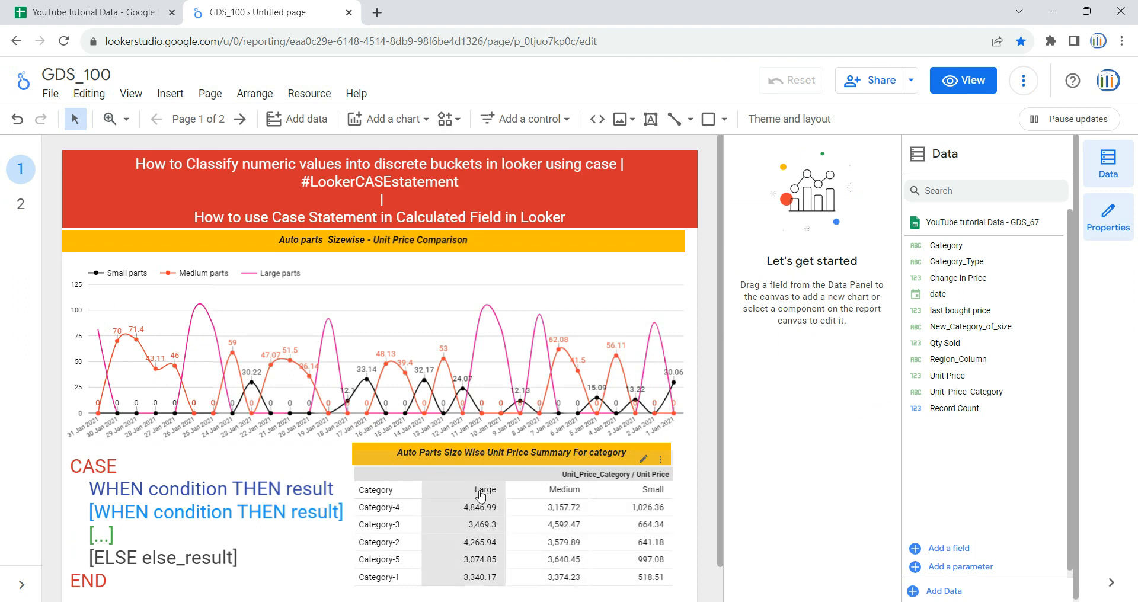
{"action": "left_click", "coordinate": [21, 204]}
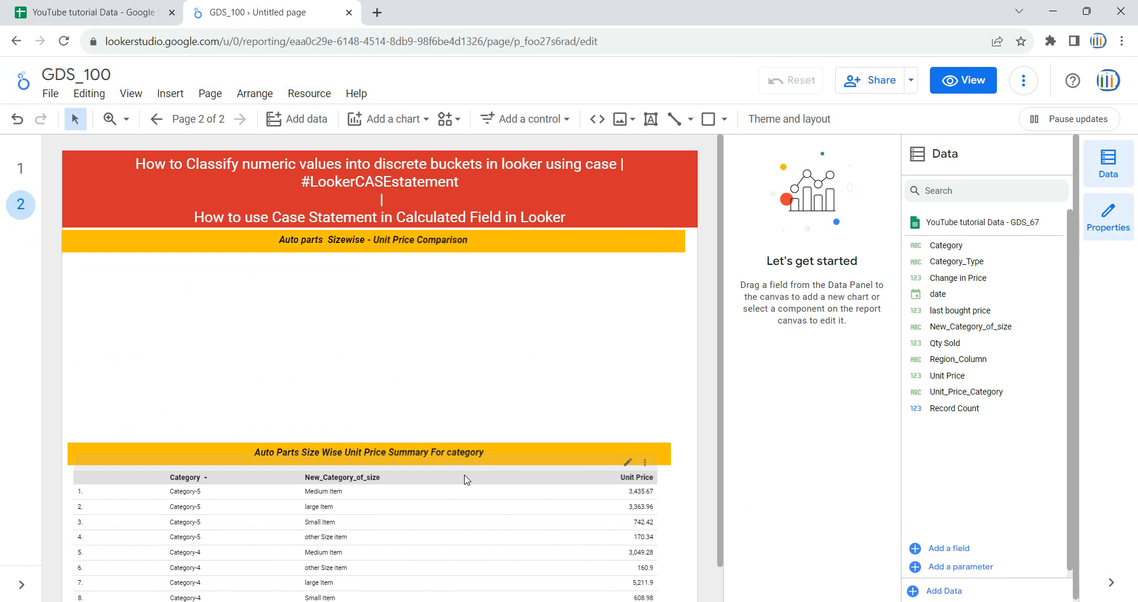
{"action": "left_click", "coordinate": [466, 506]}
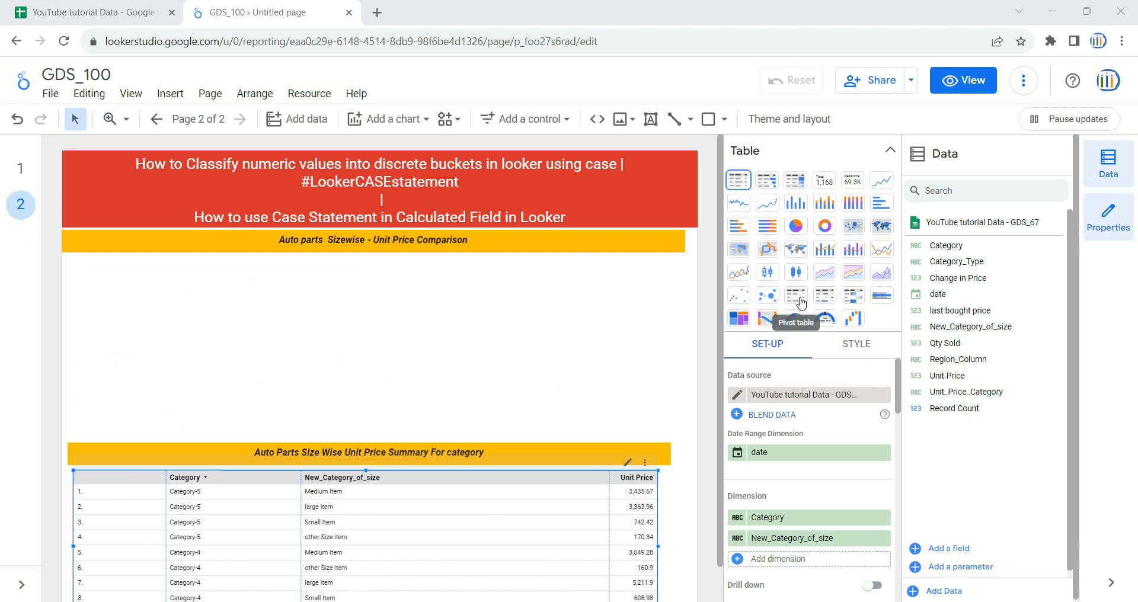
{"action": "left_click", "coordinate": [798, 299]}
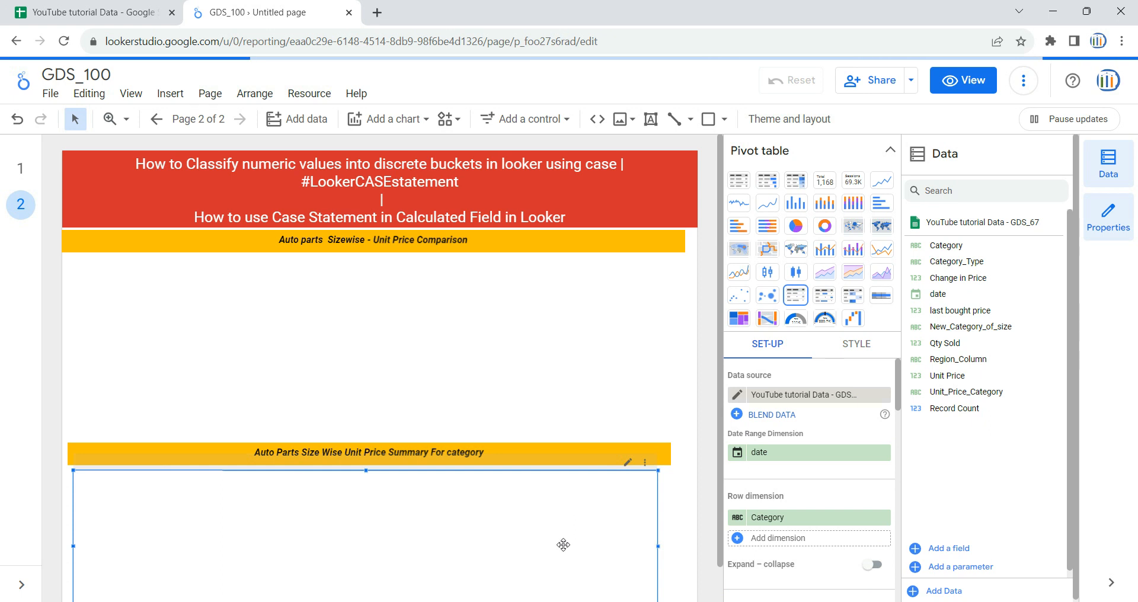
{"action": "left_click", "coordinate": [675, 549]}
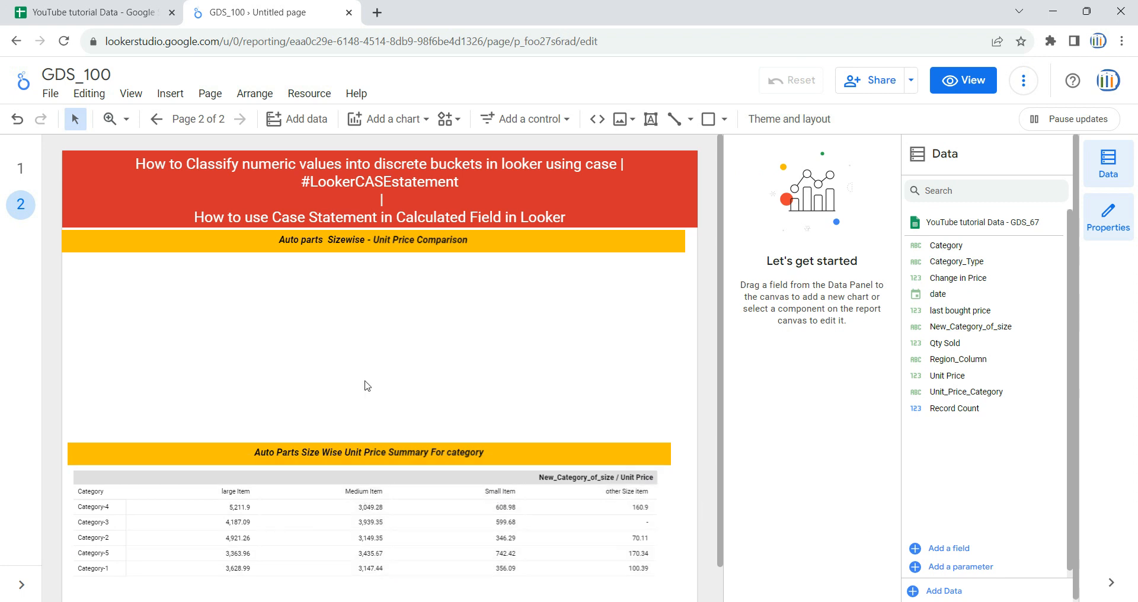
Step: Review page 1's line chart, and add a time series chart across page 2 beneath the Auto parts Sizewise - Unit Price Comparison heading
{"action": "left_click", "coordinate": [20, 168]}
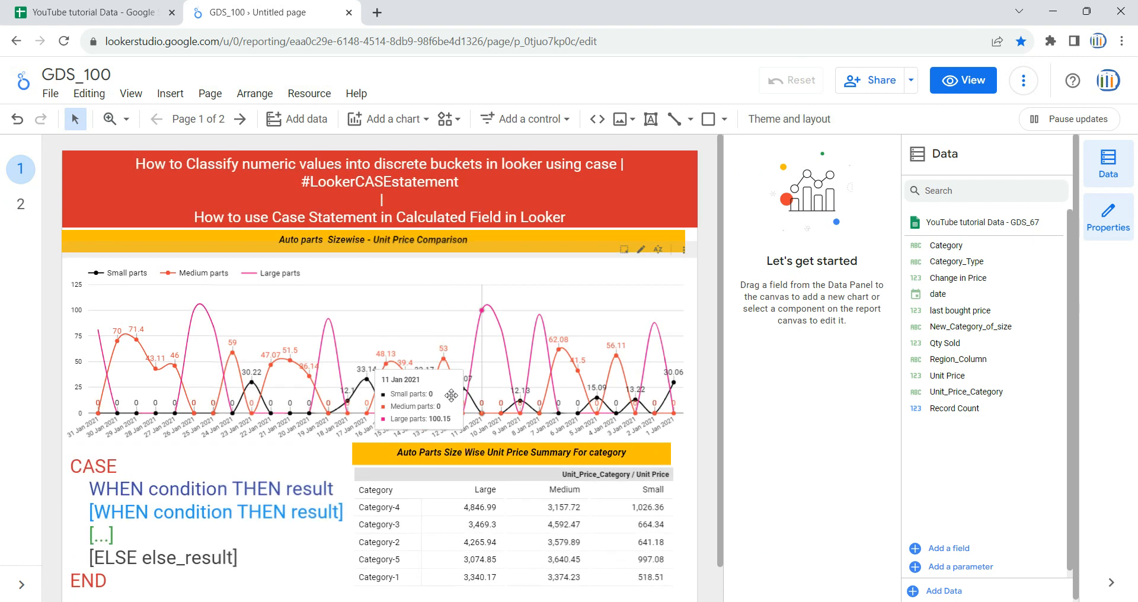
{"action": "left_click", "coordinate": [21, 204]}
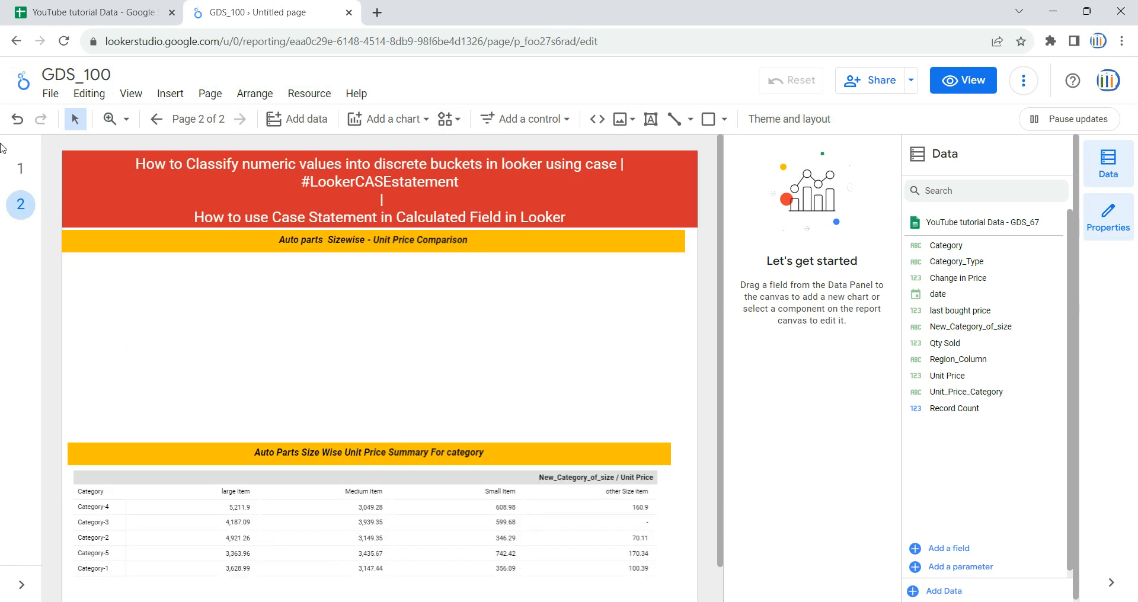
{"action": "left_click", "coordinate": [19, 167]}
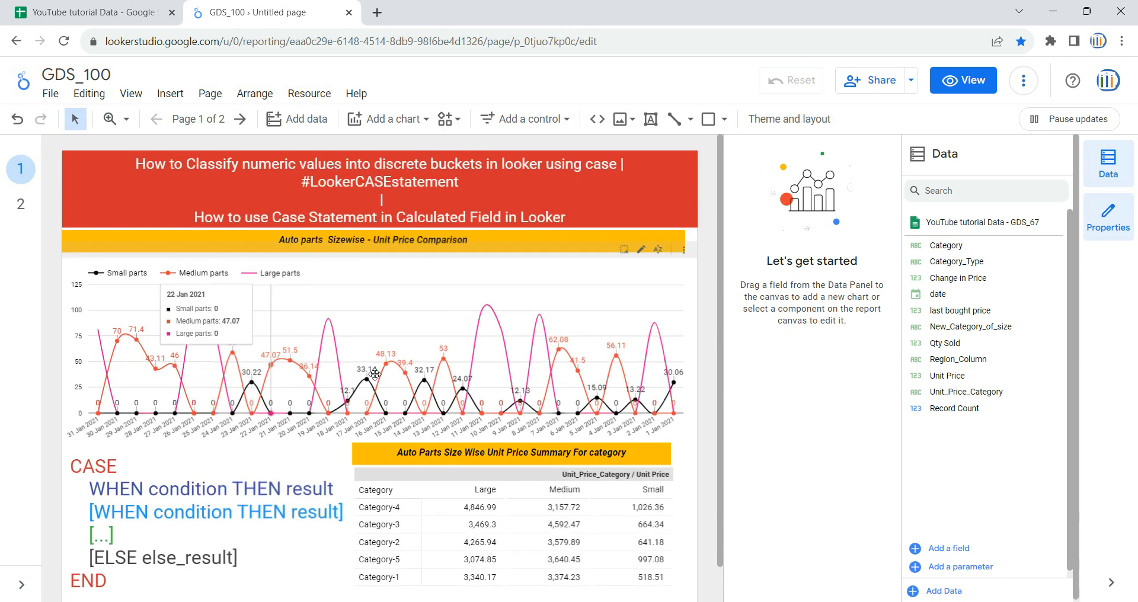
{"action": "left_click", "coordinate": [20, 204]}
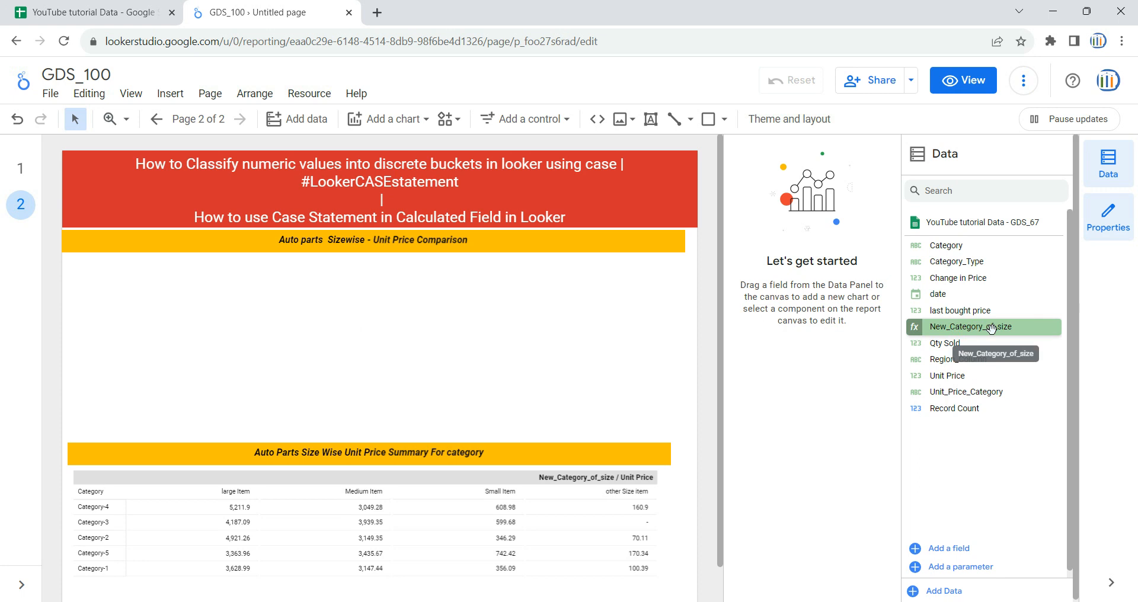
{"action": "left_click", "coordinate": [419, 121]}
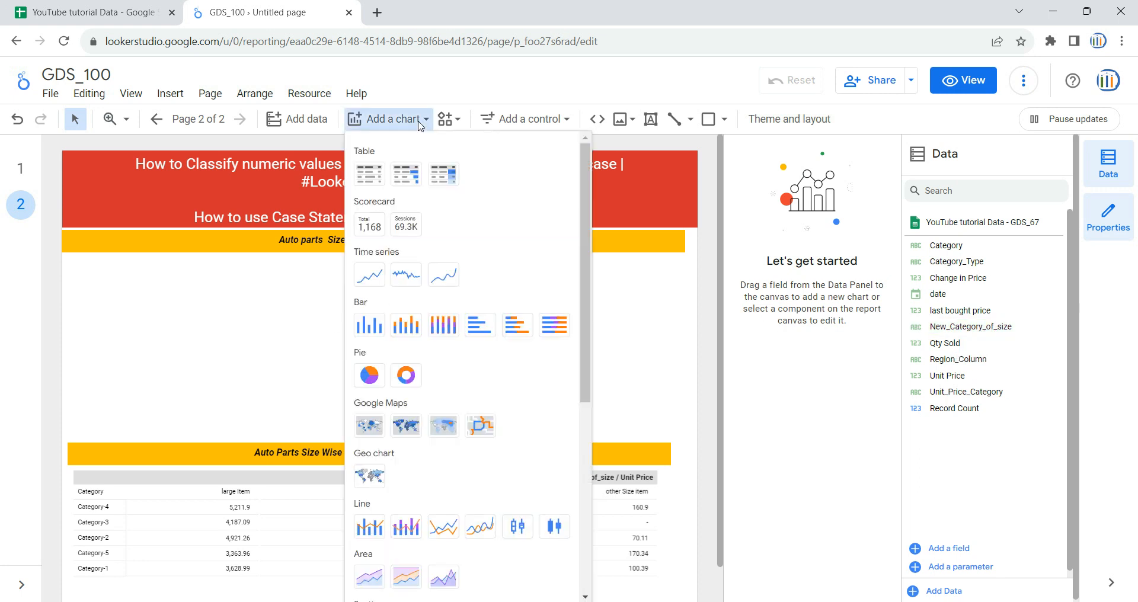
{"action": "left_click", "coordinate": [369, 275]}
{"action": "left_click", "coordinate": [77, 266]}
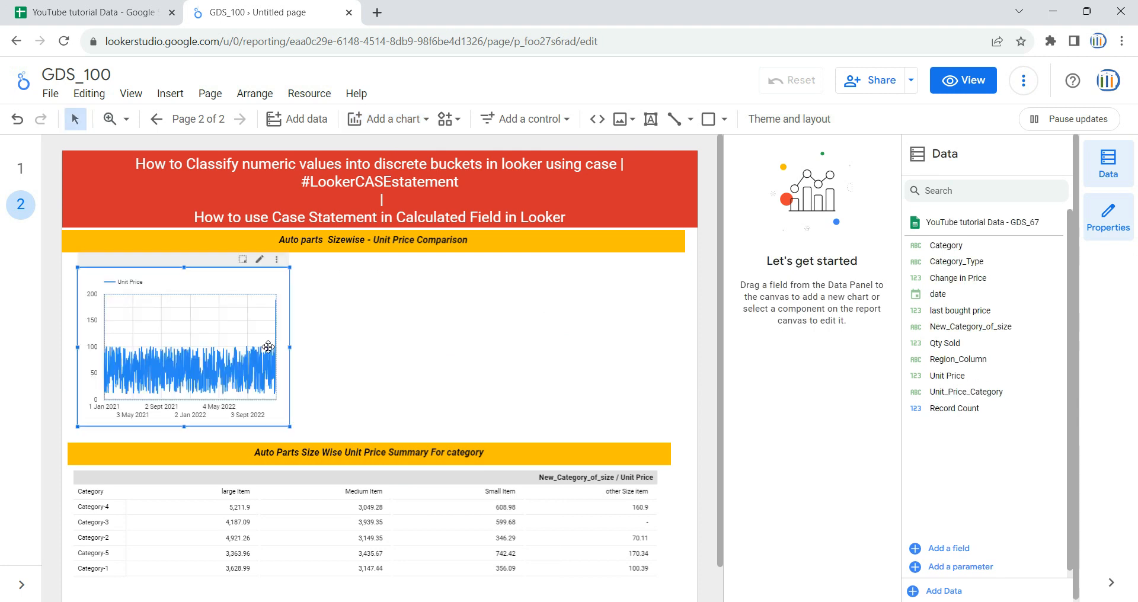
{"action": "left_click_drag", "start_coordinate": [288, 349], "coordinate": [661, 348]}
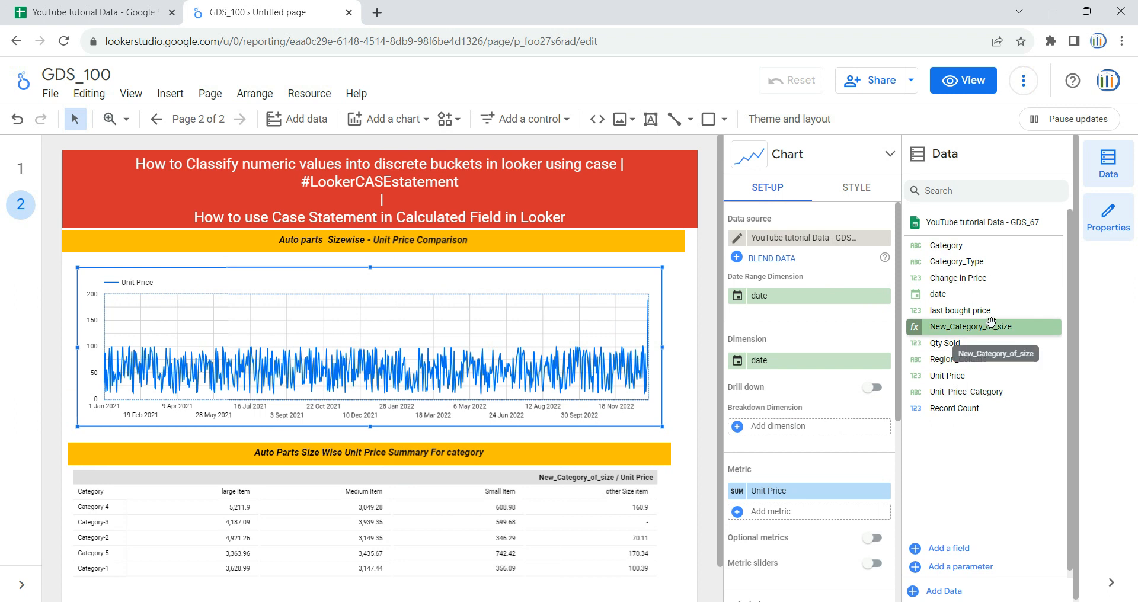
Step: Replace the time series chart's Unit Price metric with New_Category_of_size and set its running calculation to Running sum
{"action": "left_click_drag", "start_coordinate": [993, 328], "coordinate": [840, 494]}
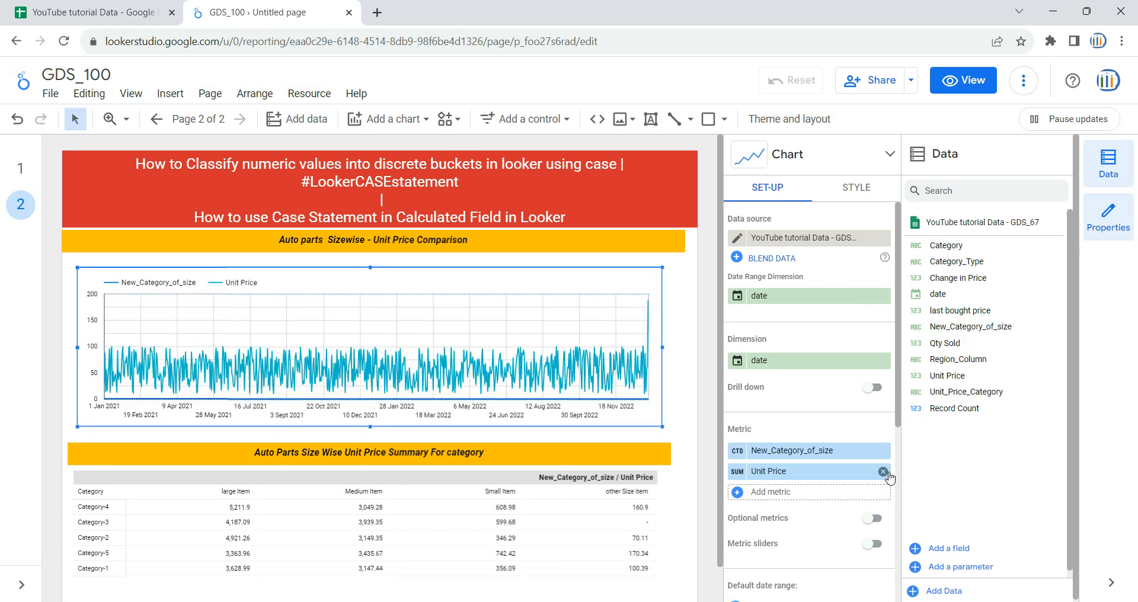
{"action": "left_click", "coordinate": [884, 472]}
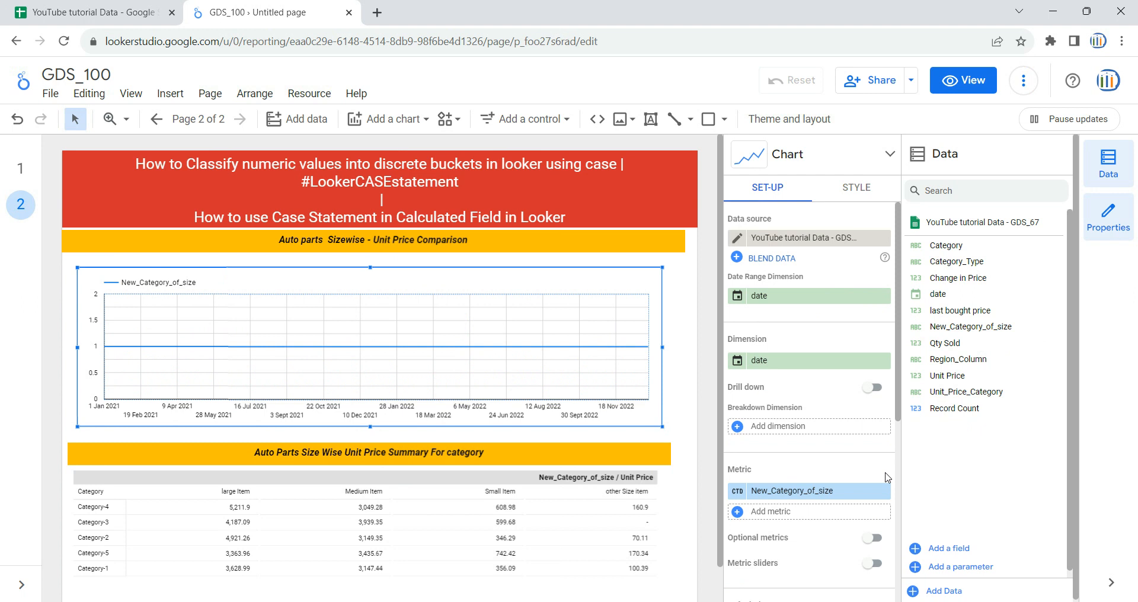
{"action": "left_click", "coordinate": [738, 492]}
{"action": "left_click", "coordinate": [708, 574]}
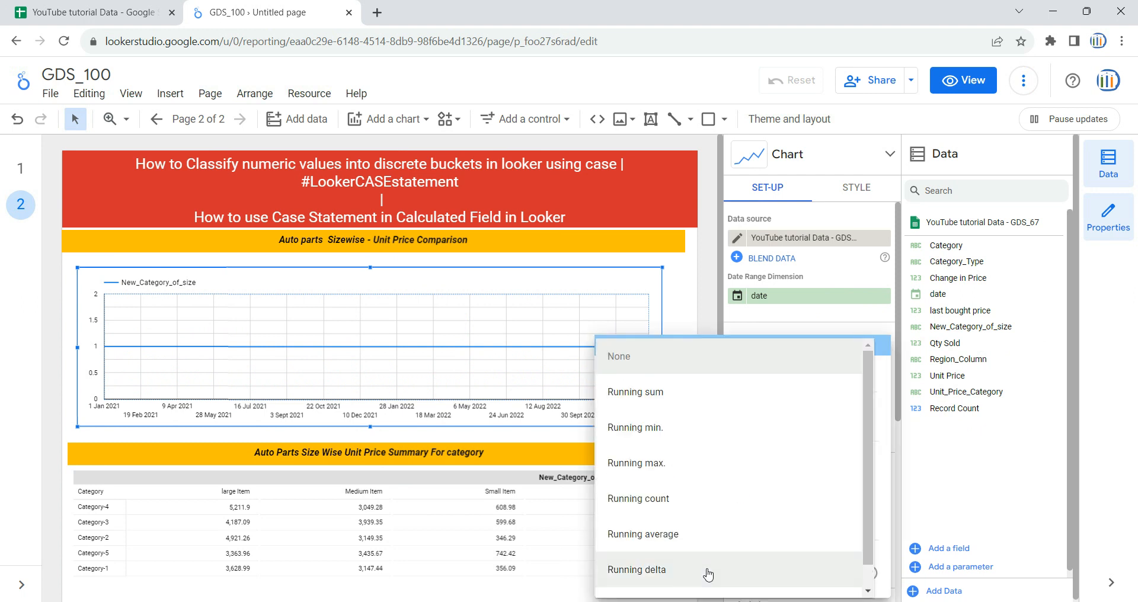
{"action": "left_click", "coordinate": [709, 394]}
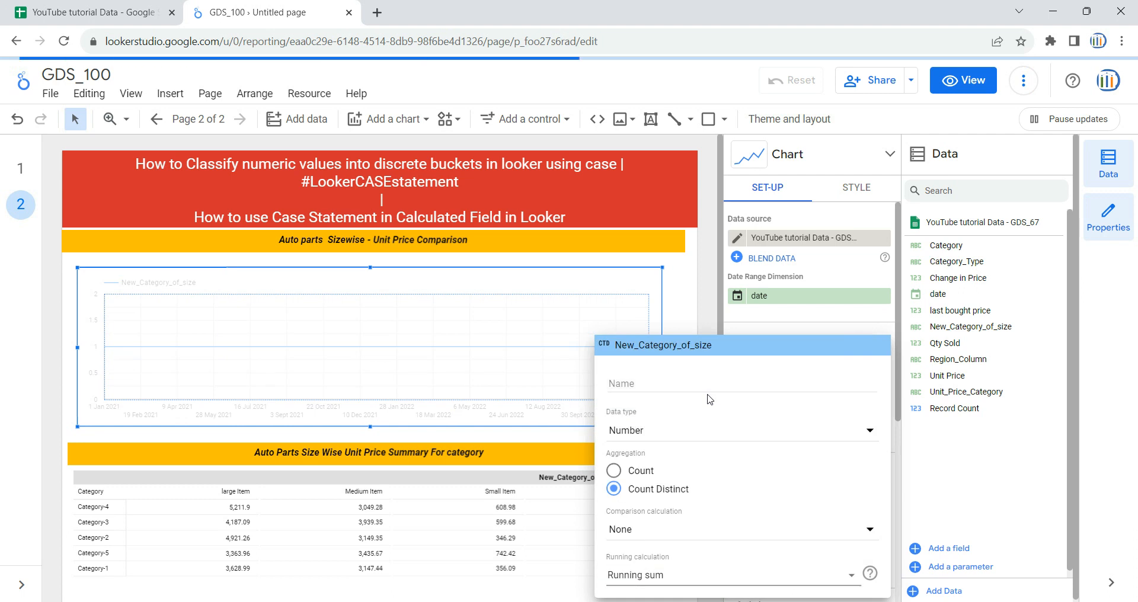
{"action": "left_click", "coordinate": [697, 320]}
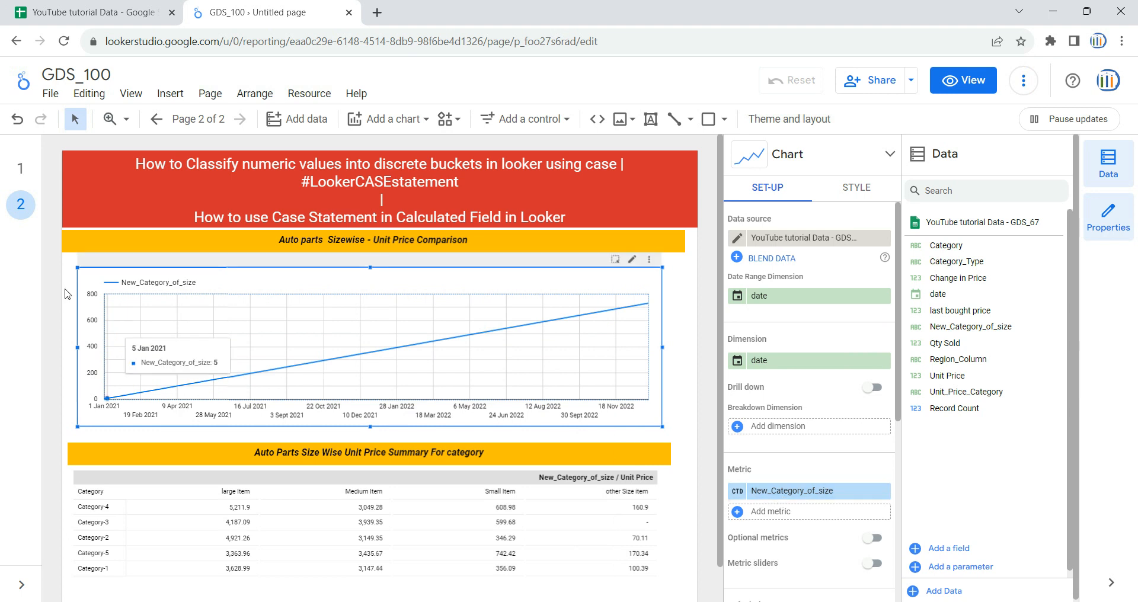
Step: Compare with page 1's line chart, then return to page 2 and review the CASE formula behind New_Category_of_size
{"action": "left_click", "coordinate": [20, 169]}
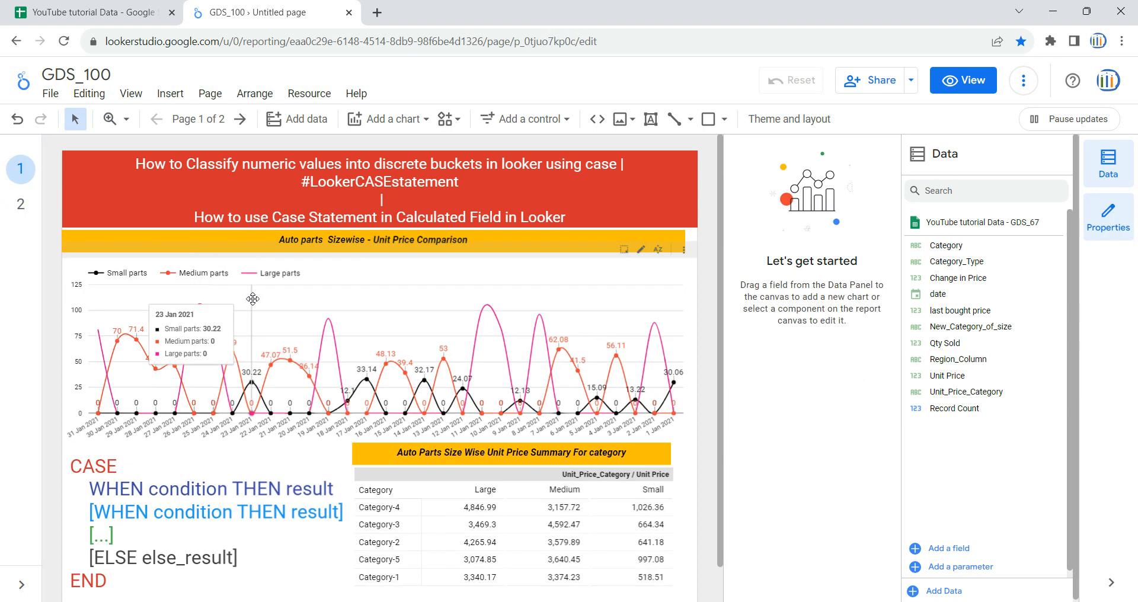
{"action": "left_click", "coordinate": [20, 204]}
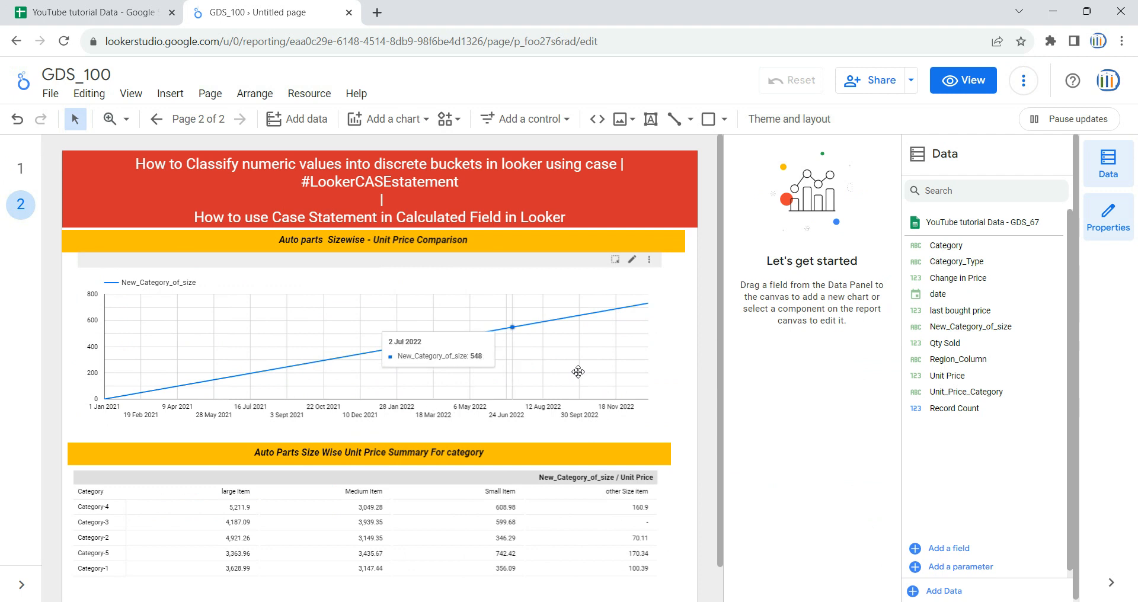
{"action": "left_click", "coordinate": [648, 330]}
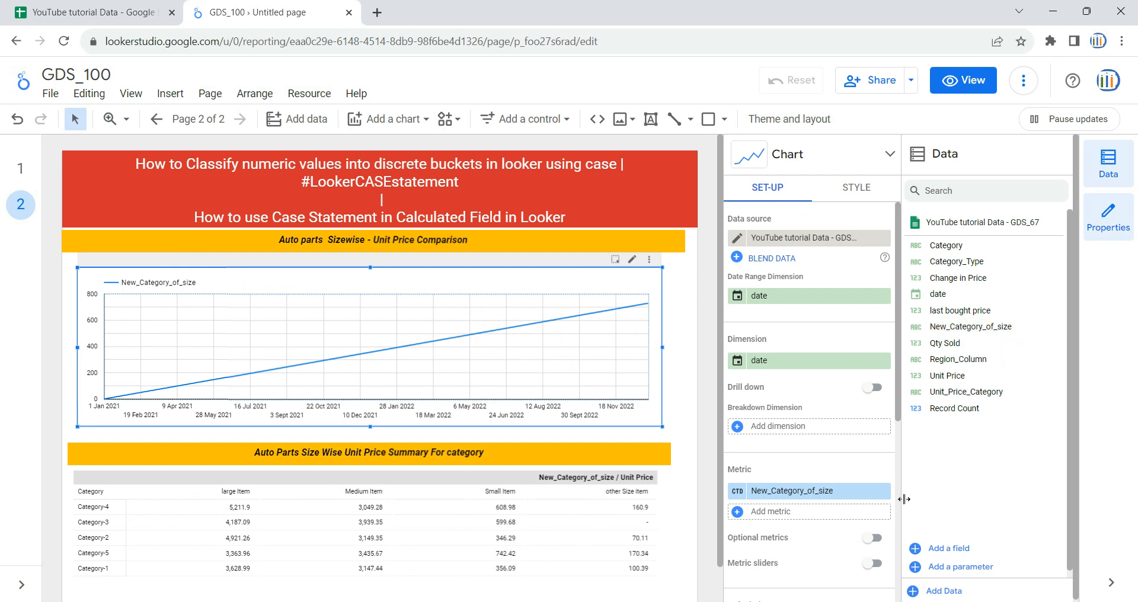
{"action": "left_click", "coordinate": [916, 329]}
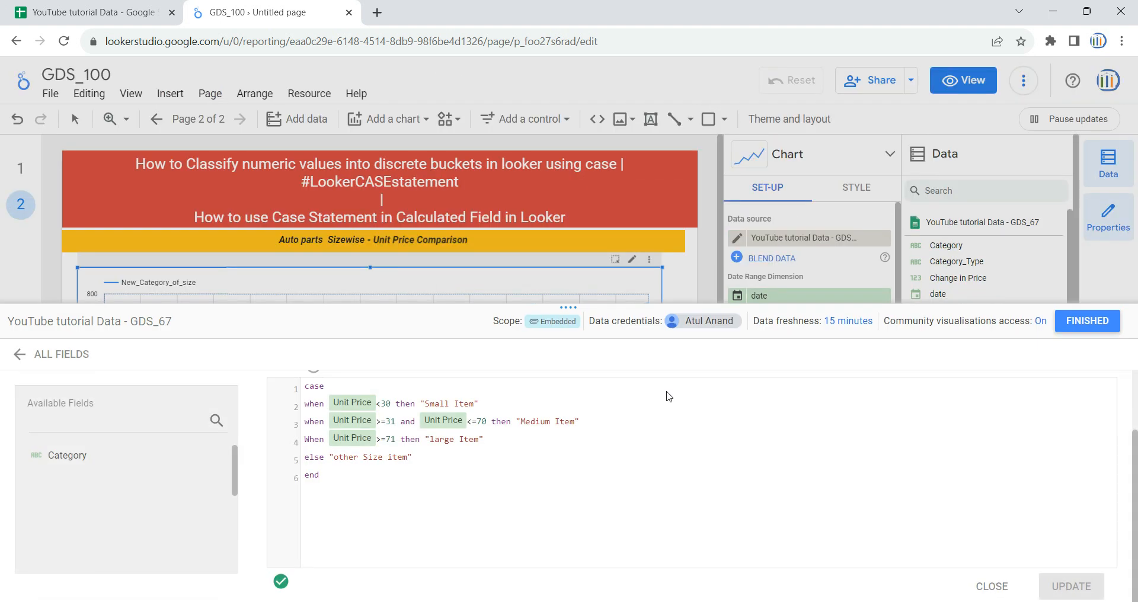
{"action": "scroll", "coordinate": [406, 456], "scroll_direction": "up", "scroll_amount": 2}
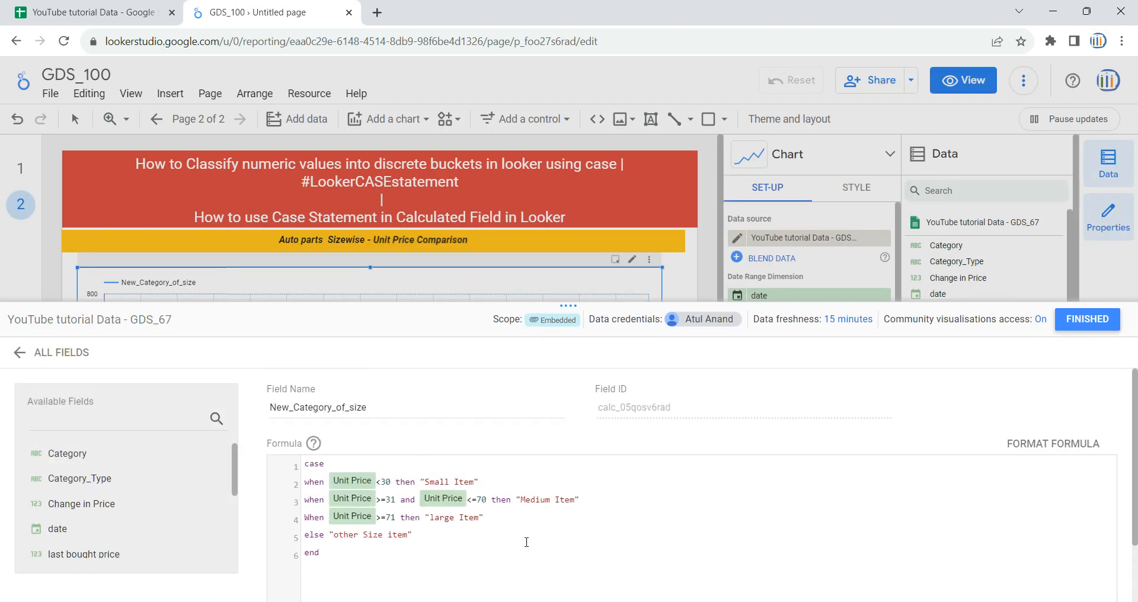
{"action": "left_click", "coordinate": [1087, 319]}
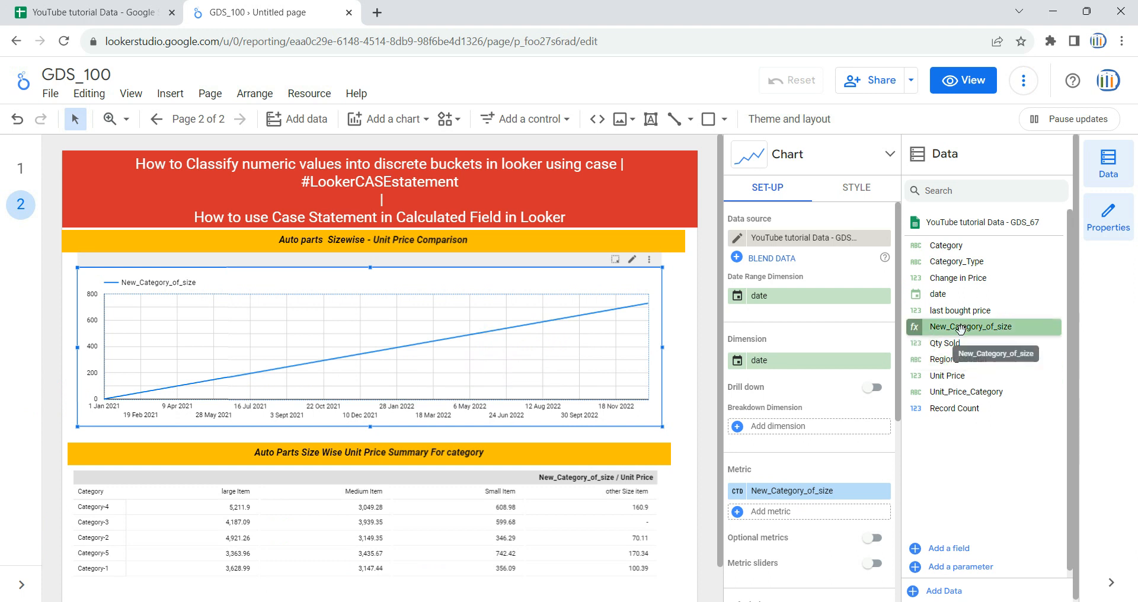
Step: Create a new calculated field named Small in place of the time series chart's New_Category_of_size metric
{"action": "left_click", "coordinate": [827, 496]}
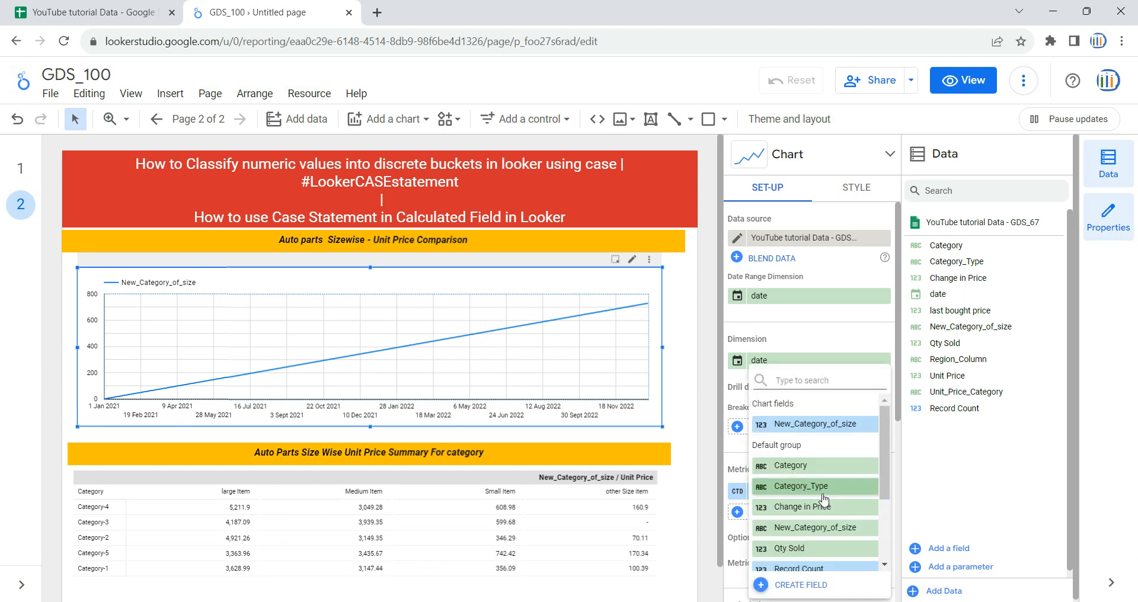
{"action": "left_click", "coordinate": [733, 455]}
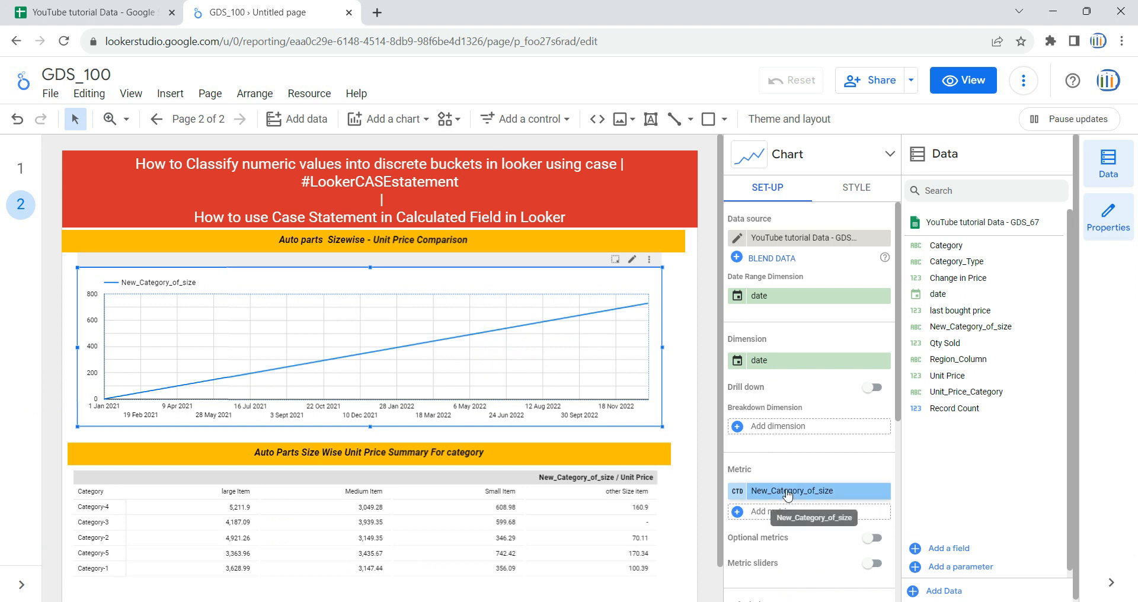
{"action": "left_click", "coordinate": [776, 492]}
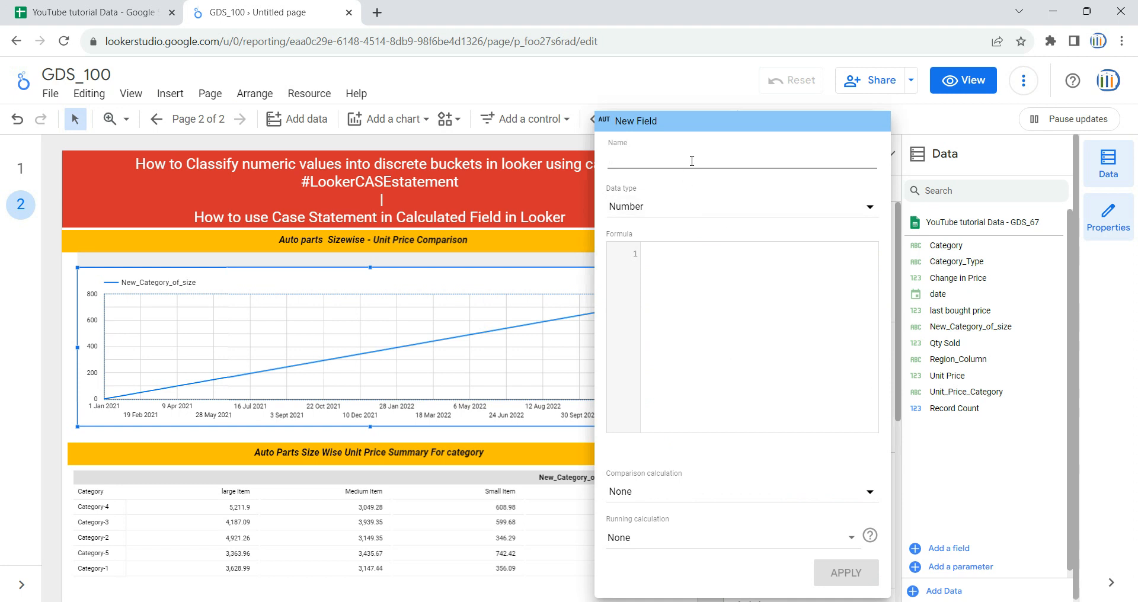
{"action": "type", "text": "Small"}
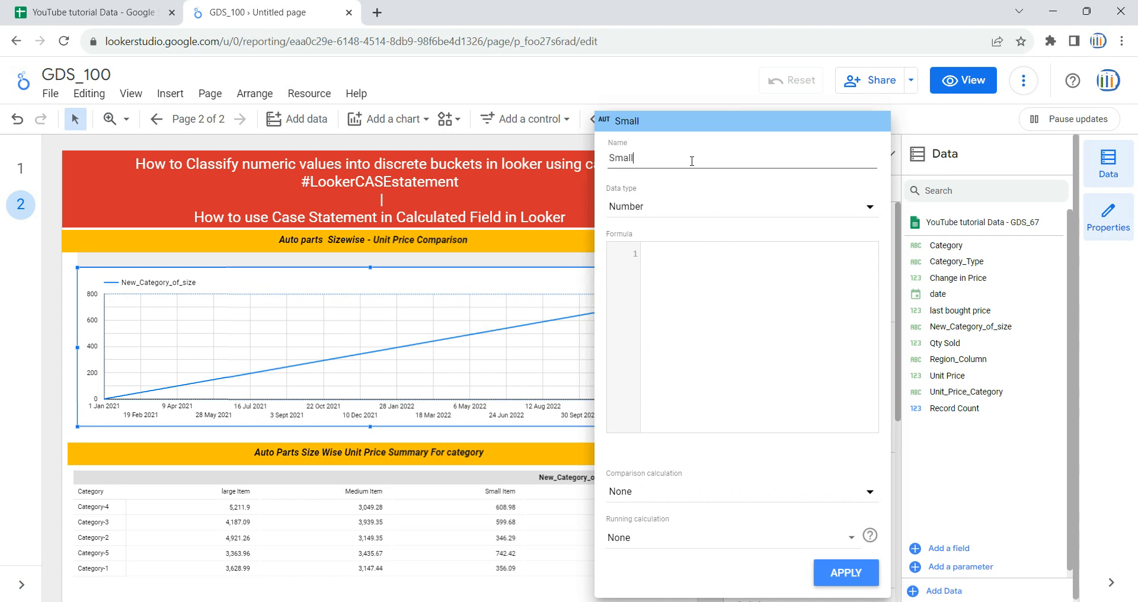
Step: Begin Small's formula with a CASE statement whose first condition is when Unit Price <=30 then
{"action": "left_click", "coordinate": [700, 264]}
{"action": "type", "text": "case "}
{"action": "type", "text": "when"}
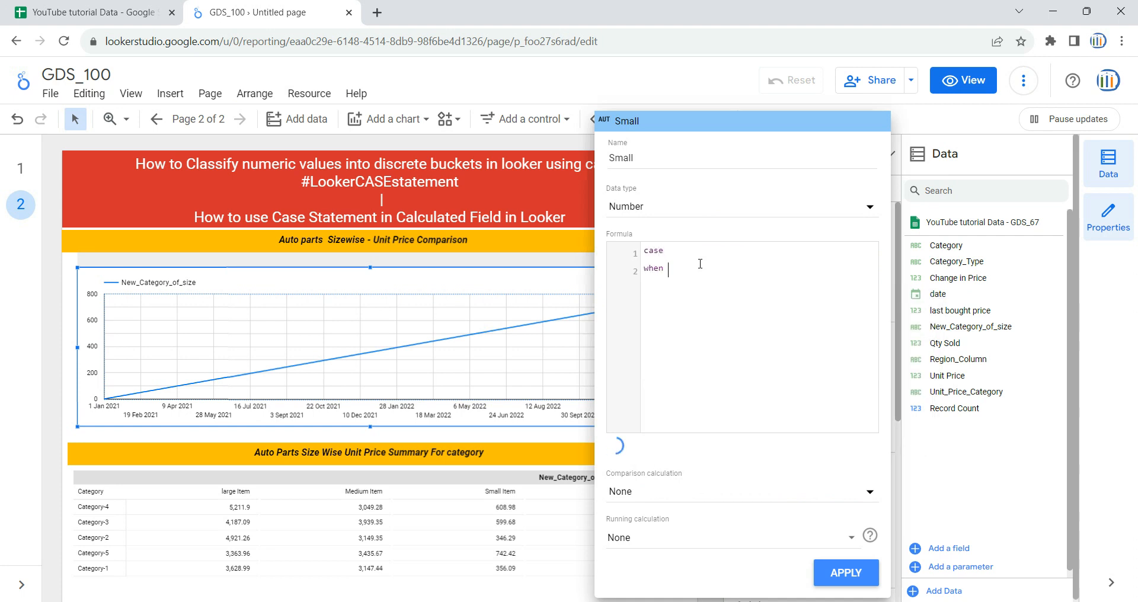
{"action": "type", "text": " uni"}
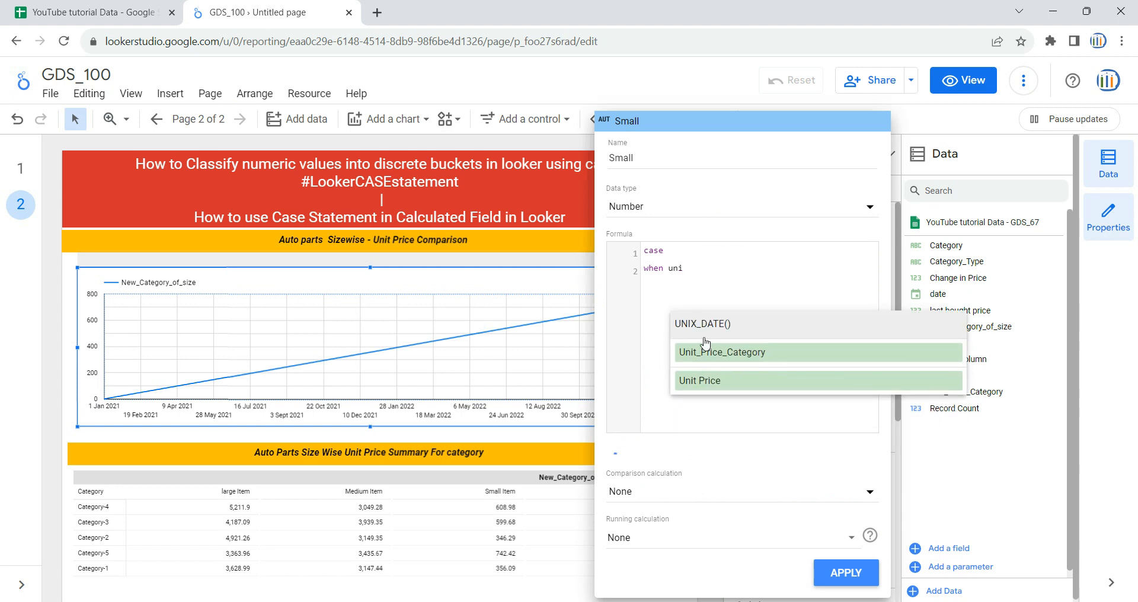
{"action": "left_click", "coordinate": [722, 382]}
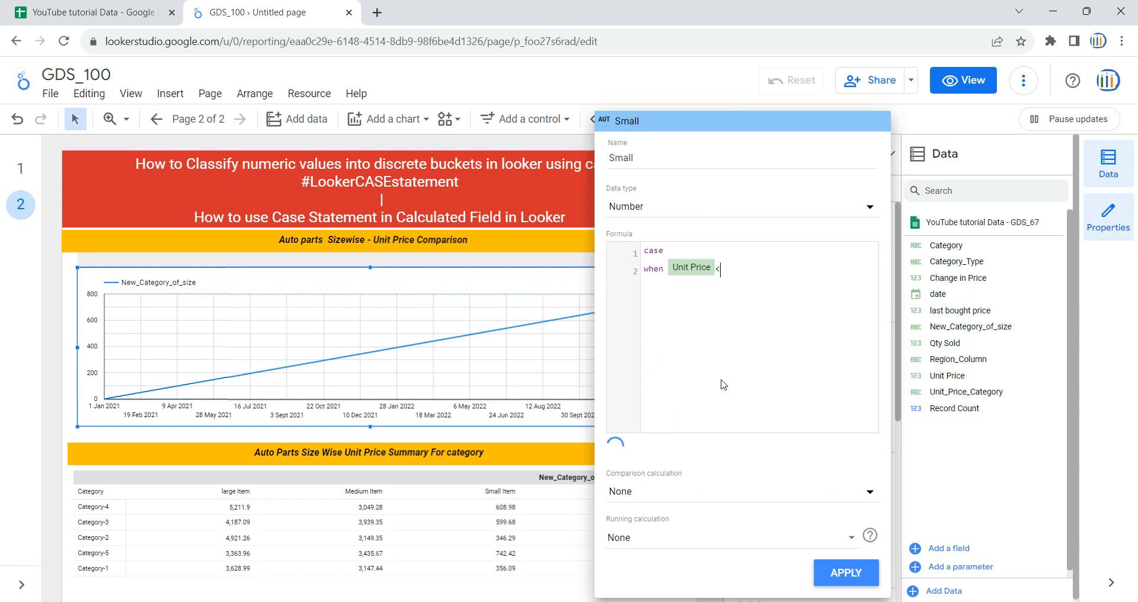
{"action": "type", "text": "<=30 then"}
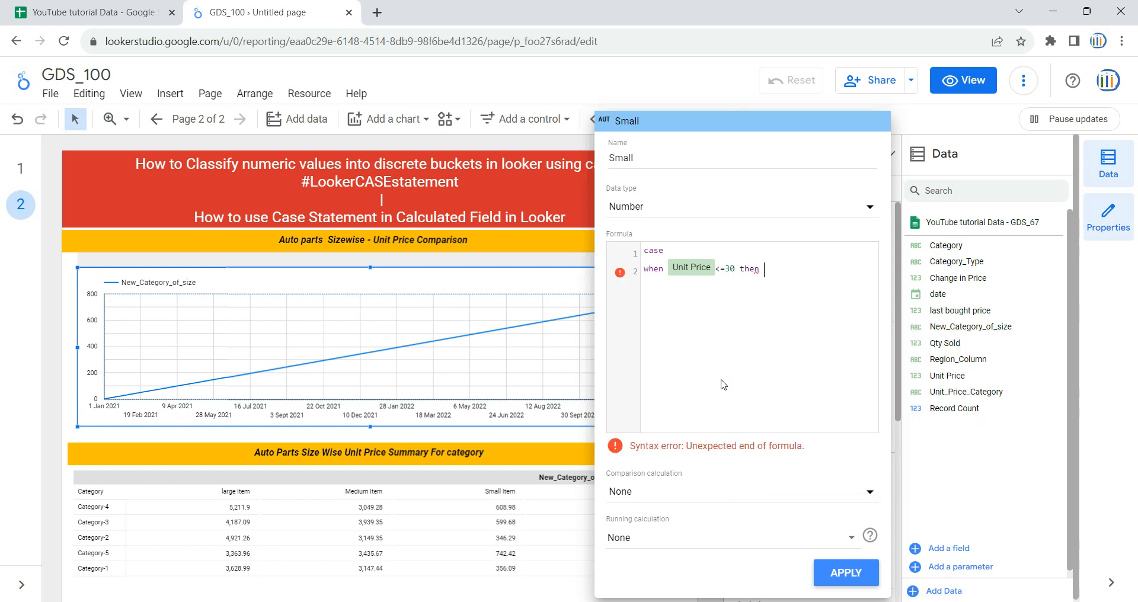
{"action": "type", "text": " SUM("}
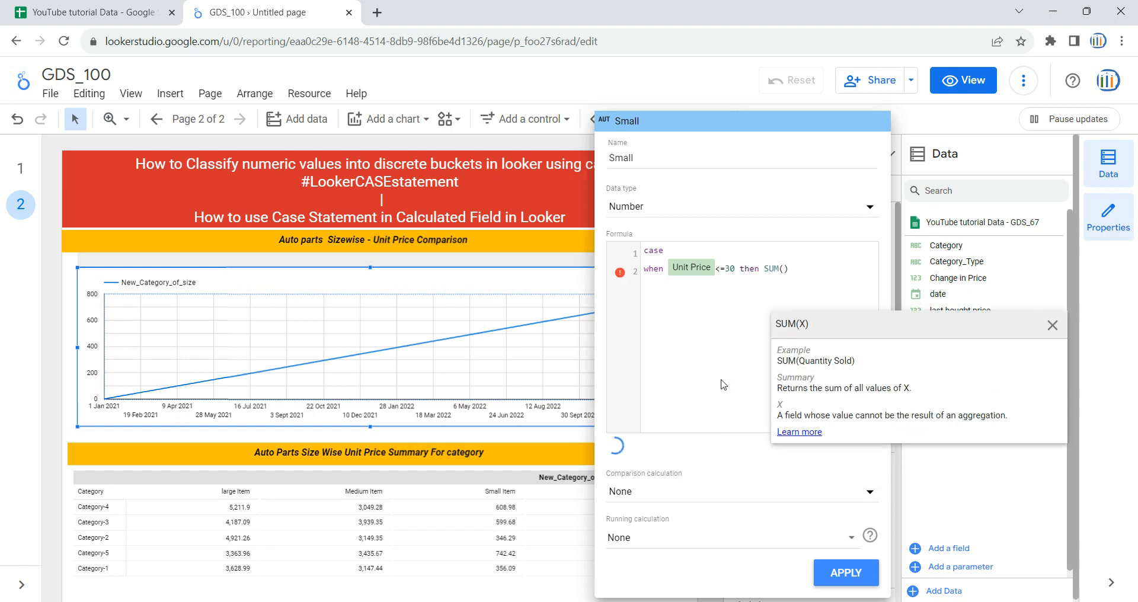
{"action": "type", "text": "Unit"}
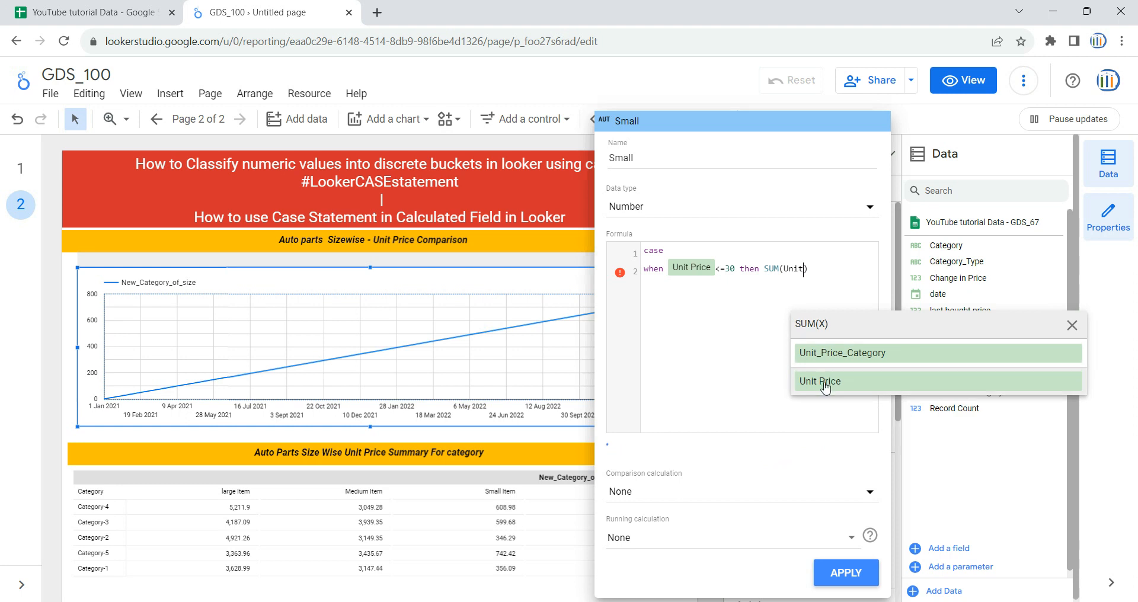
{"action": "left_click", "coordinate": [821, 384]}
{"action": "left_click", "coordinate": [859, 268]}
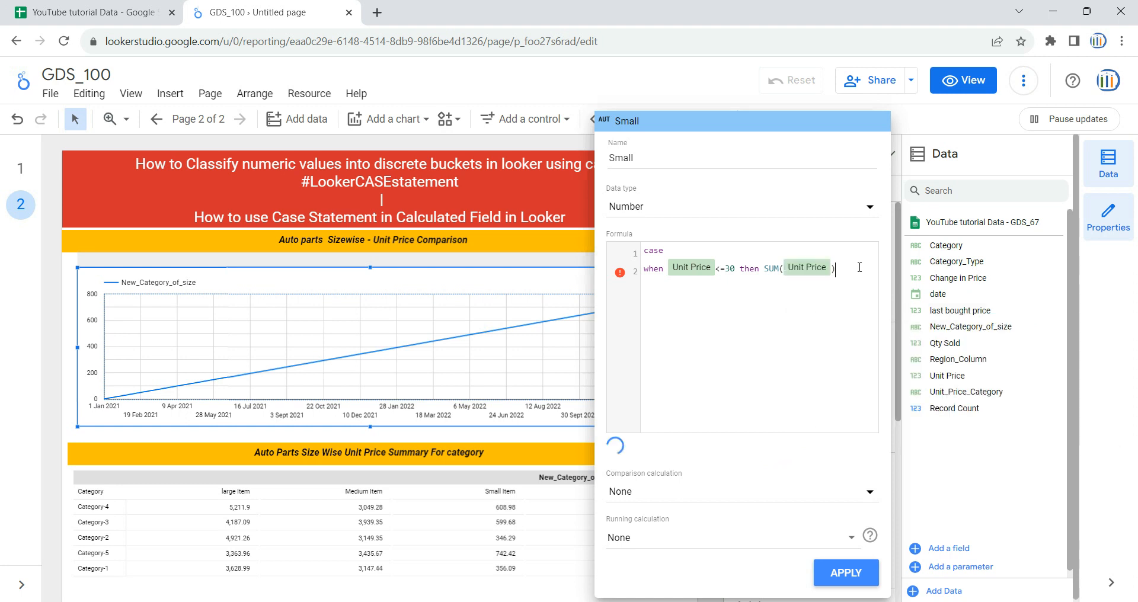
{"action": "left_click_drag", "start_coordinate": [842, 268], "coordinate": [763, 272]}
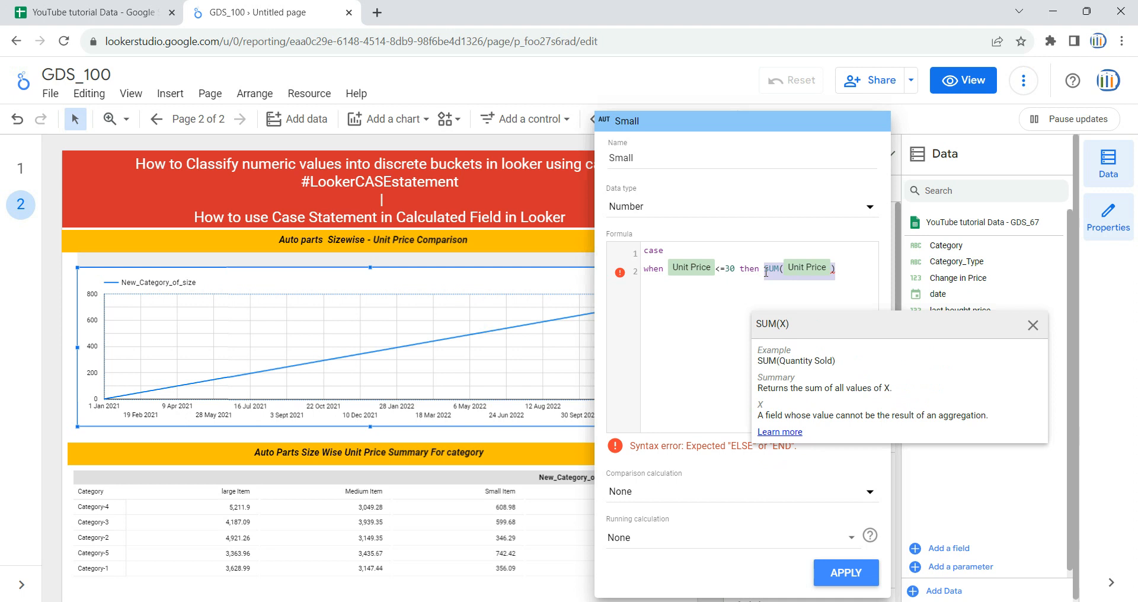
{"action": "key", "text": "BackSpace"}
Step: Return Unit Price for Small's <=30 condition, and complete the formula with else 0 and end
{"action": "type", "text": "Unit"}
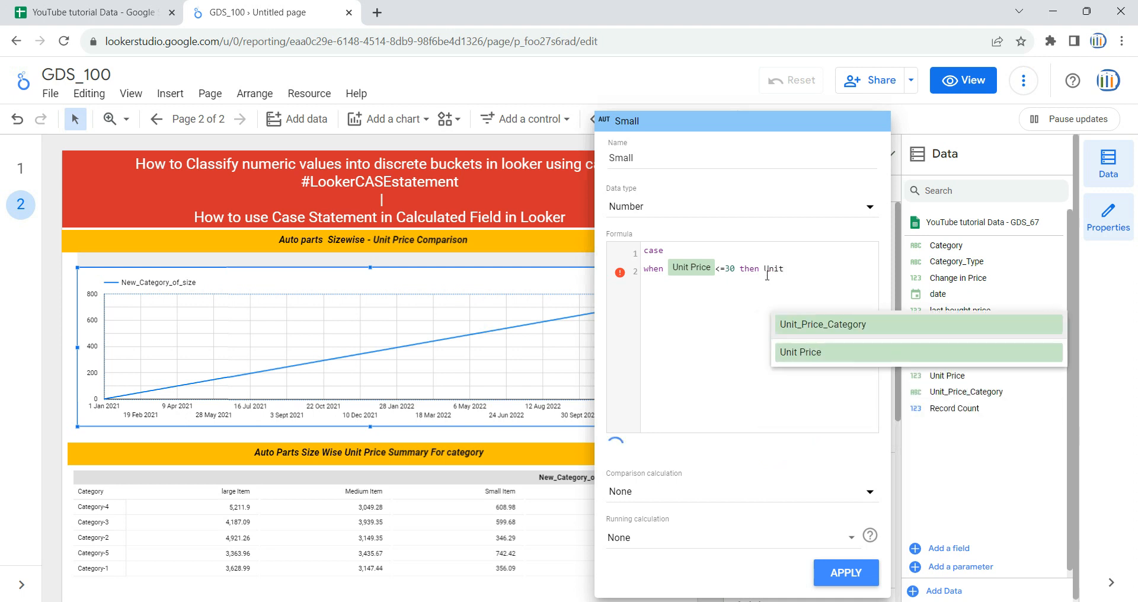
{"action": "left_click", "coordinate": [807, 355]}
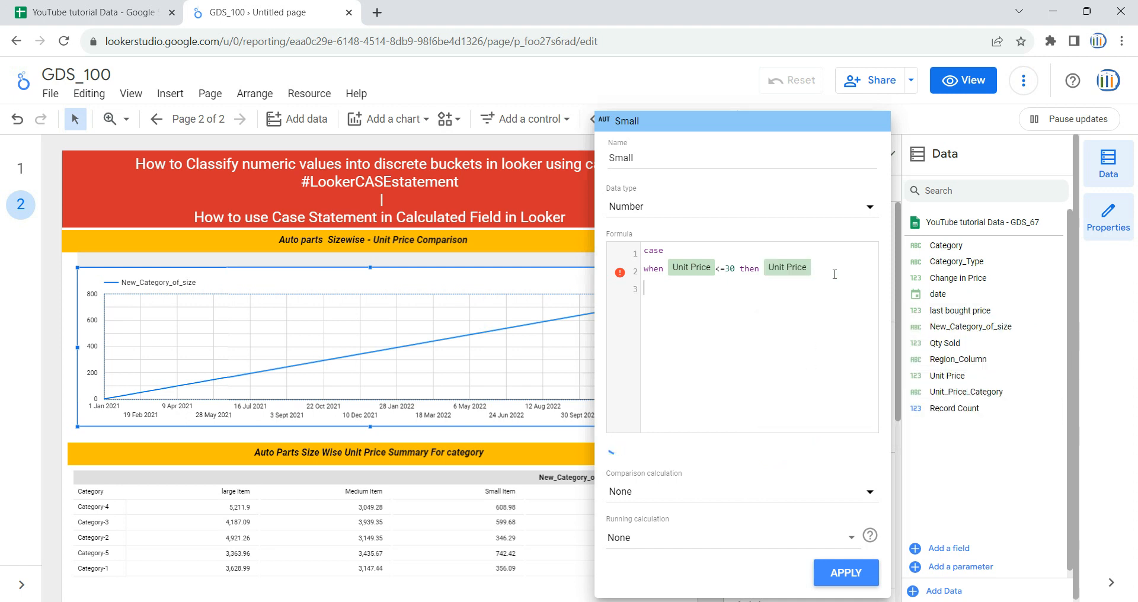
{"action": "type", "text": "else 0 "}
{"action": "type", "text": "end"}
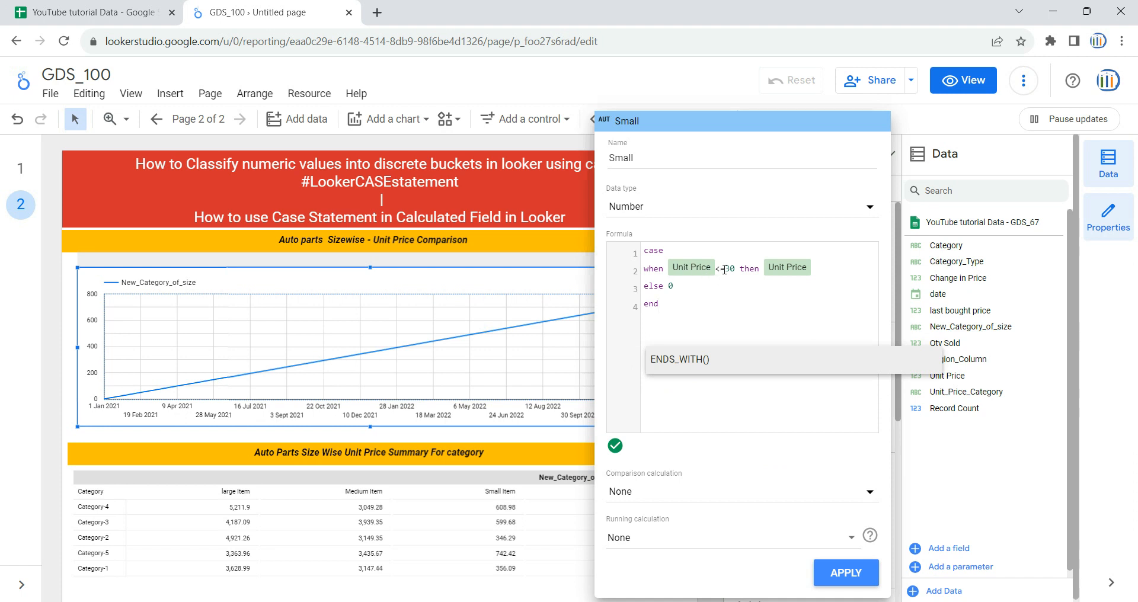
{"action": "left_click_drag", "start_coordinate": [725, 270], "coordinate": [742, 270]}
{"action": "left_click", "coordinate": [748, 288]}
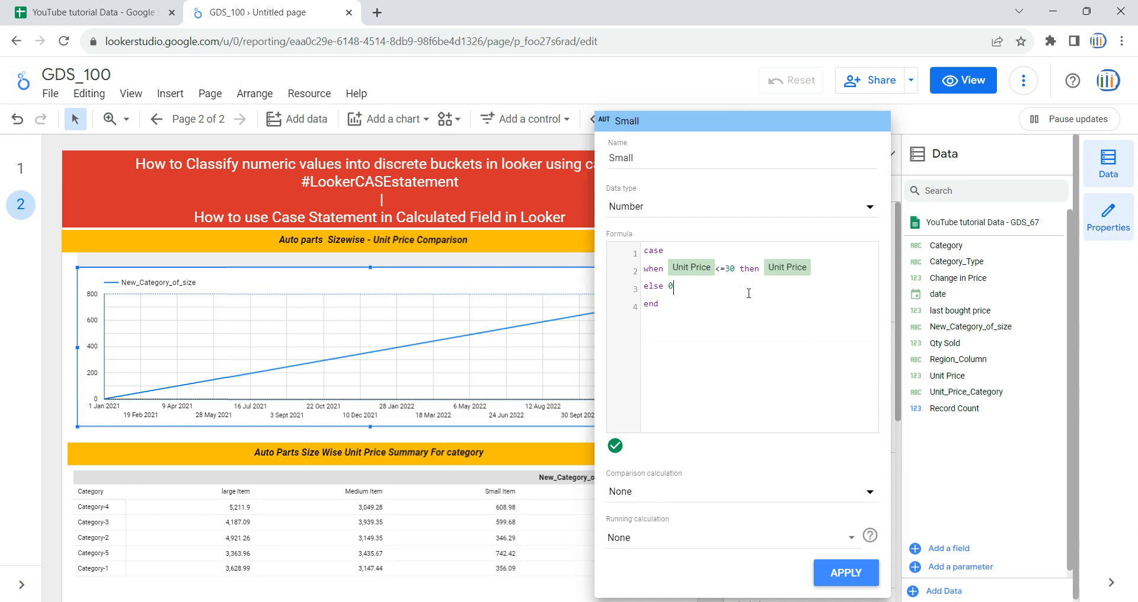
Step: Set Small's data type to Number and apply the field to the time series chart
{"action": "left_click", "coordinate": [644, 204]}
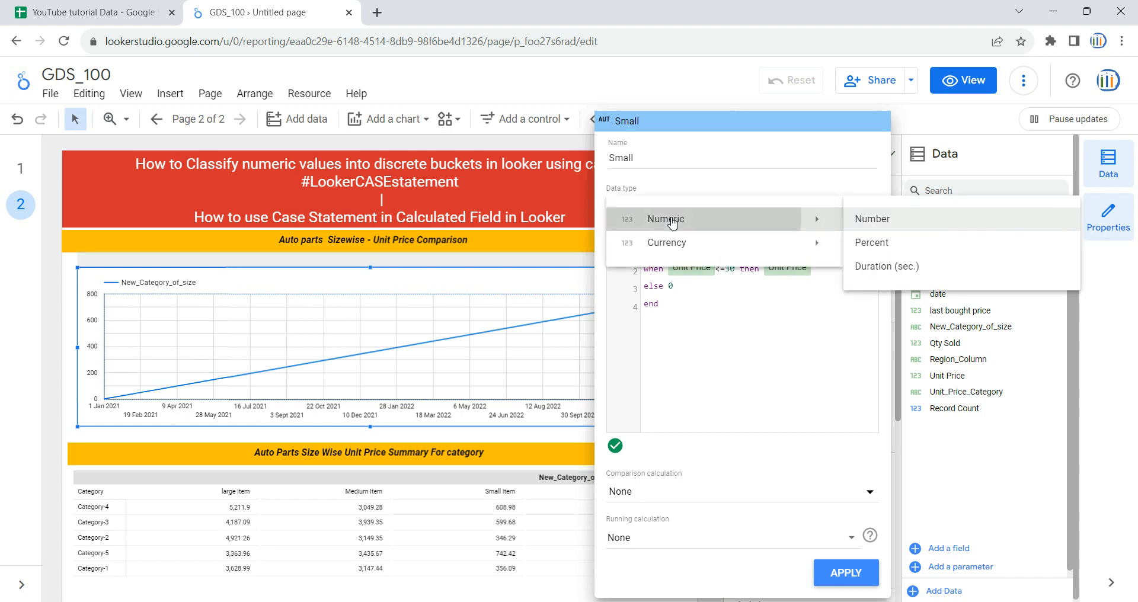
{"action": "mouse_move", "coordinate": [681, 244]}
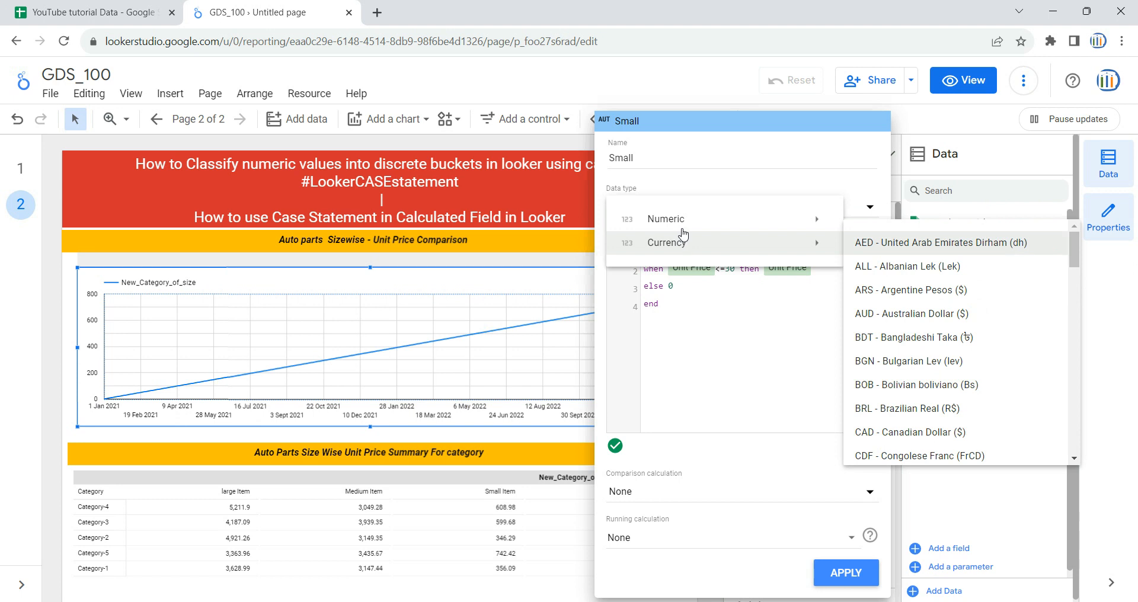
{"action": "mouse_move", "coordinate": [681, 222]}
{"action": "left_click", "coordinate": [871, 219]}
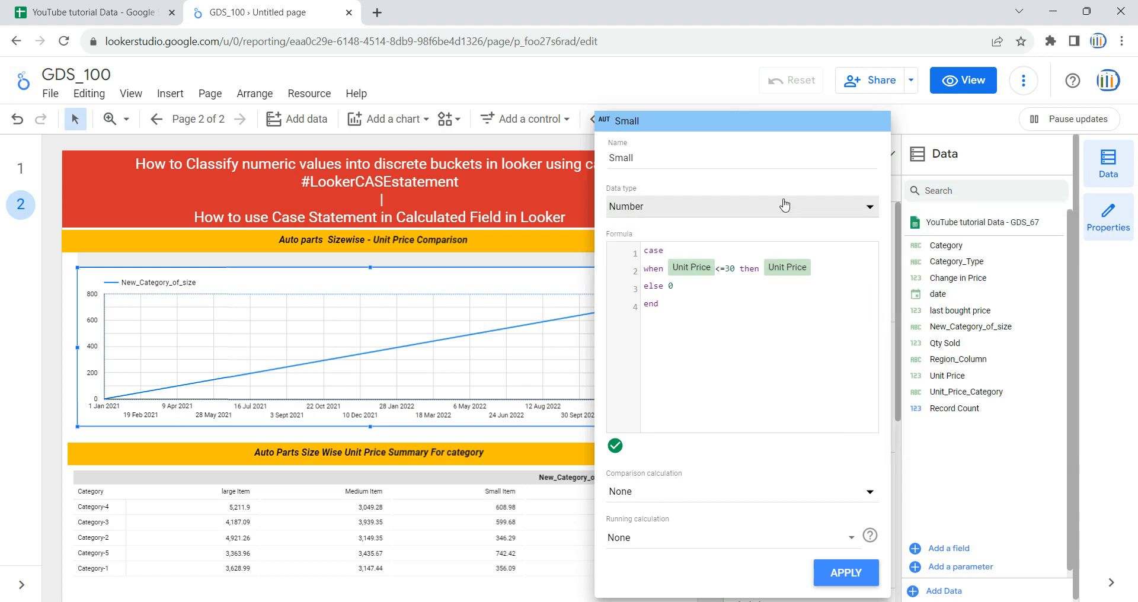
{"action": "left_click", "coordinate": [846, 576]}
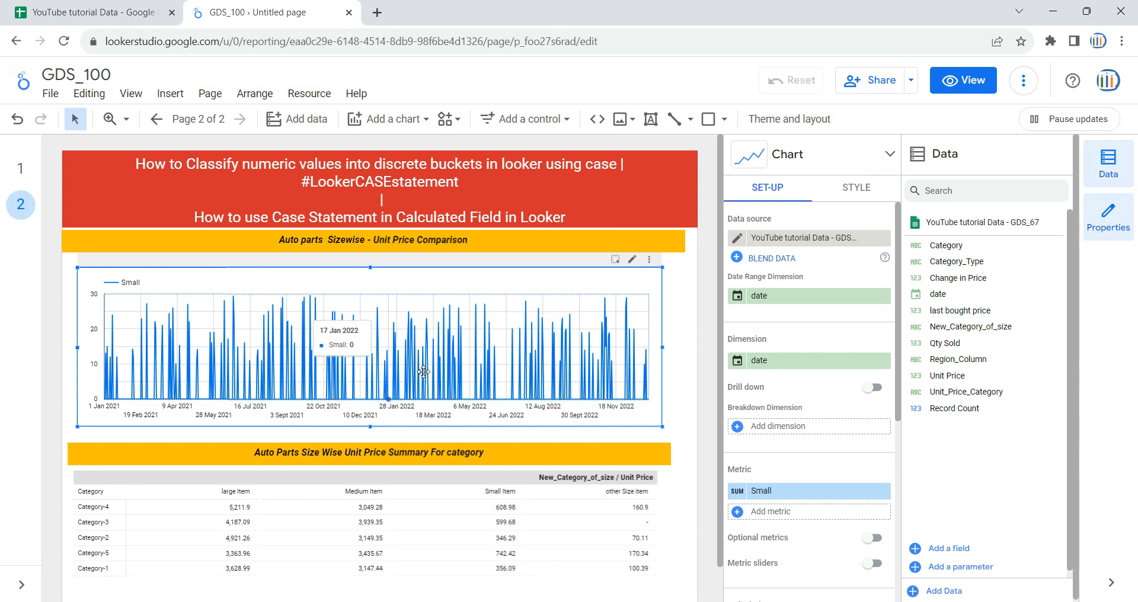
Step: Copy Small's CASE formula and paste it into a new calculated field added as the chart's second metric
{"action": "left_click", "coordinate": [744, 491]}
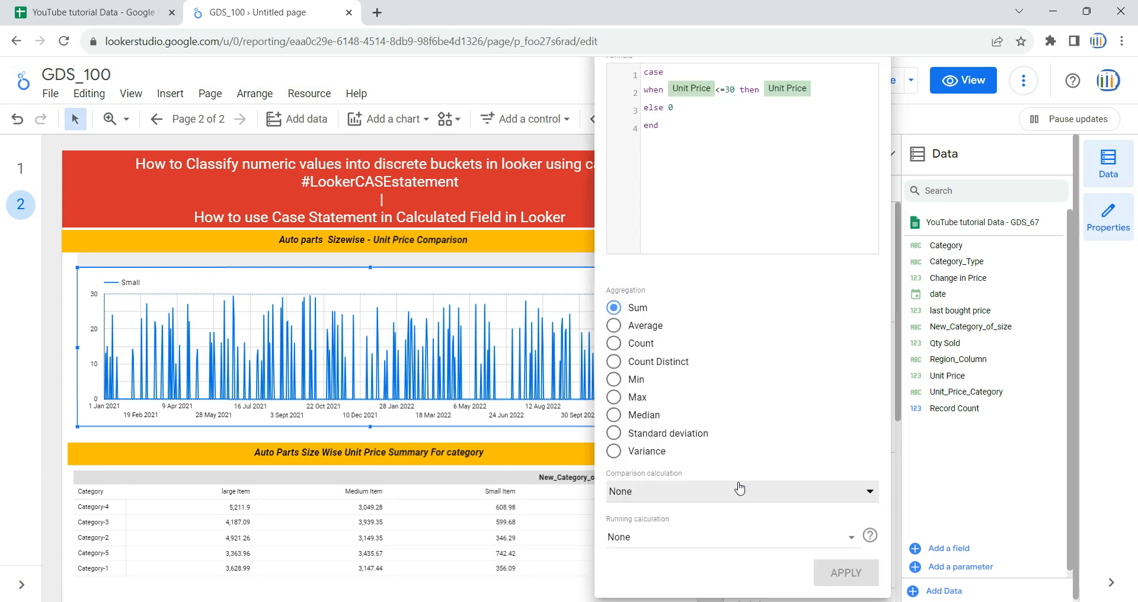
{"action": "left_click", "coordinate": [714, 139]}
{"action": "key", "text": "ctrl+a"}
{"action": "key", "text": "ctrl+c"}
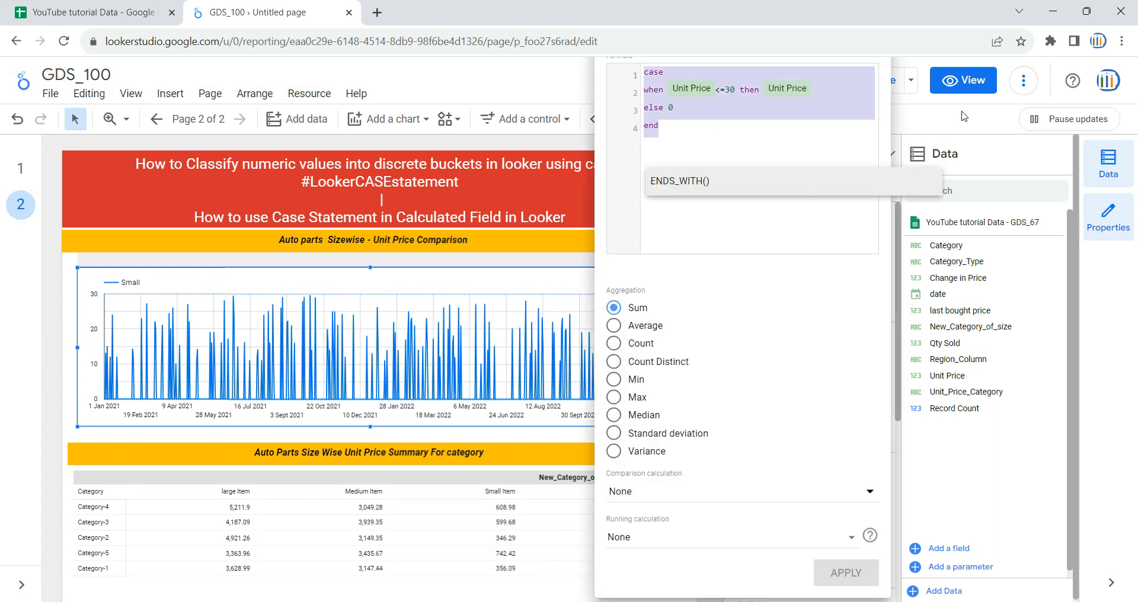
{"action": "left_click", "coordinate": [916, 138]}
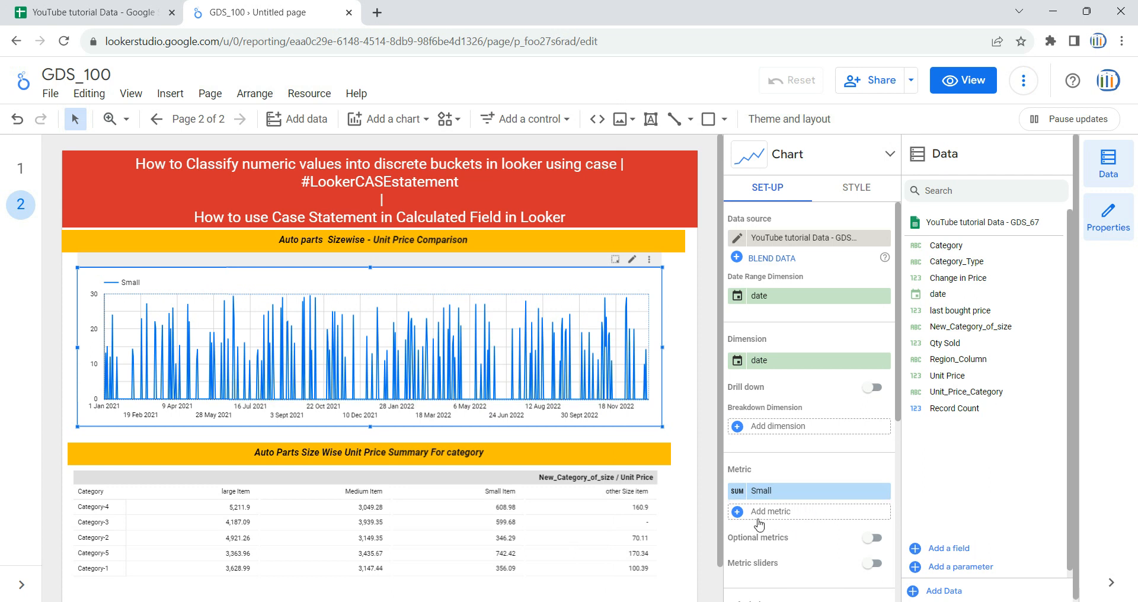
{"action": "left_click", "coordinate": [777, 512]}
{"action": "left_click", "coordinate": [801, 585]}
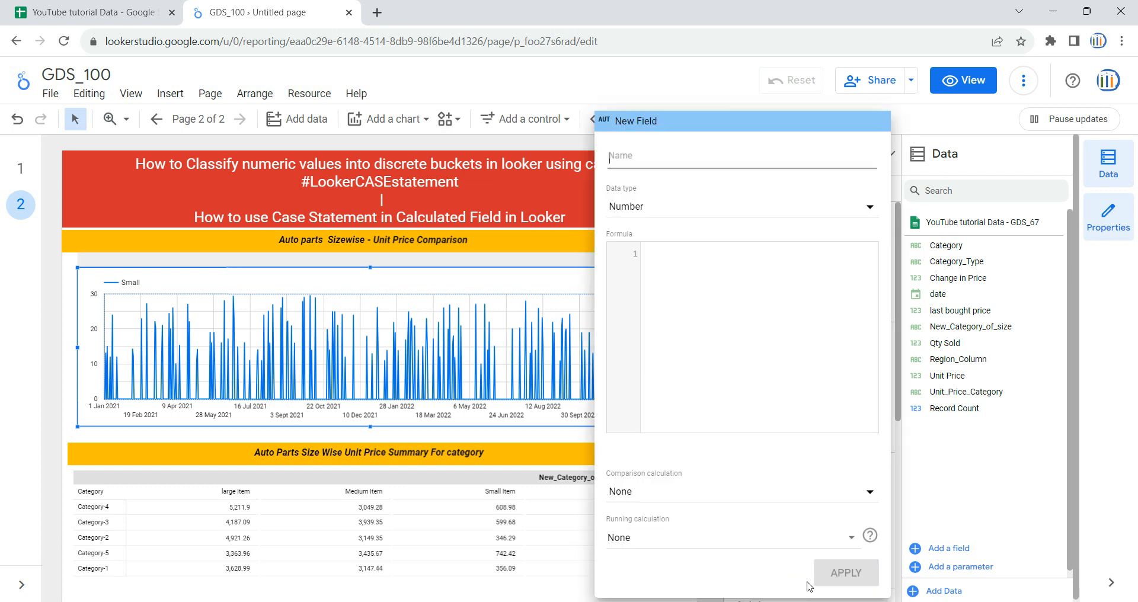
{"action": "key", "text": "ctrl+v"}
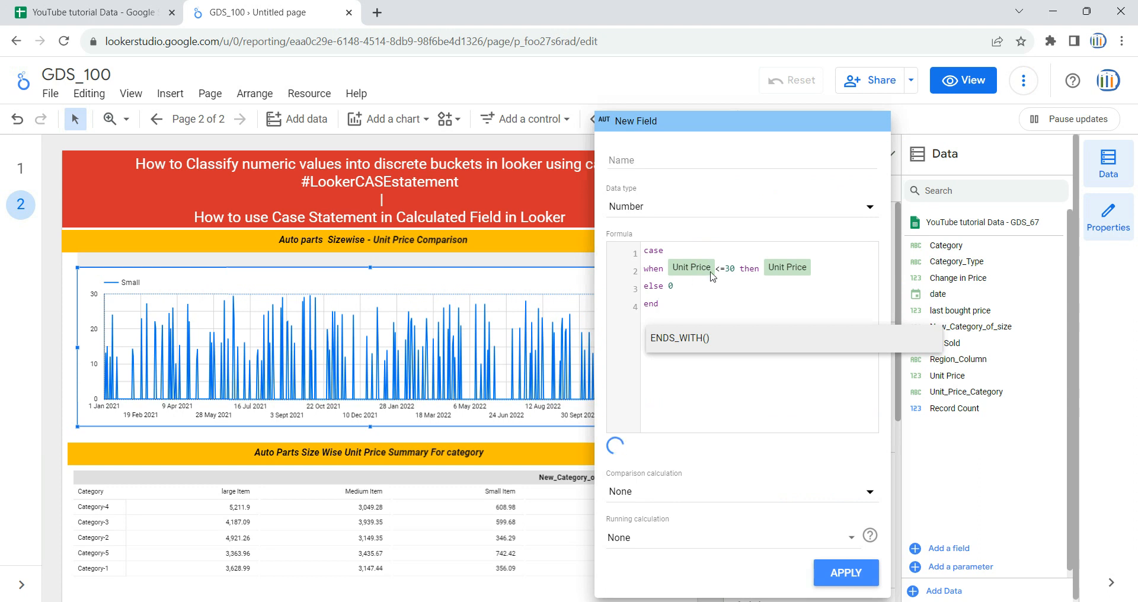
Step: Change the pasted formula's condition to when Unit Price >=31 and Unit Price <=70, keeping Unit Price as the result
{"action": "left_click_drag", "start_coordinate": [725, 268], "coordinate": [736, 268]}
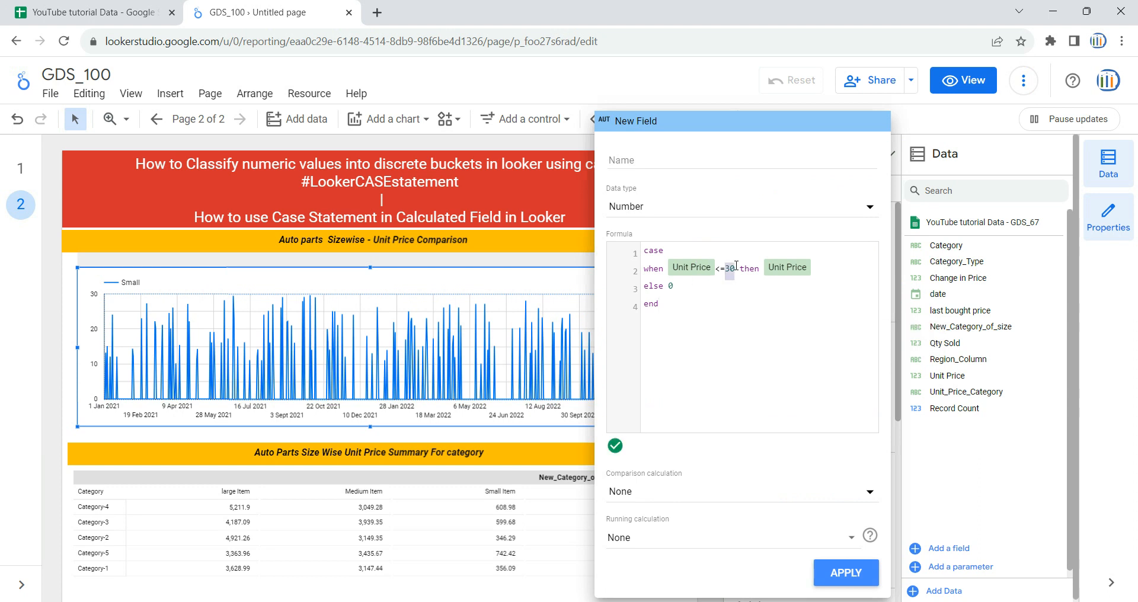
{"action": "key", "text": "BackSpace"}
{"action": "key", "text": "BackSpace"}
{"action": "key", "text": "BackSpace"}
{"action": "type", "text": ">="}
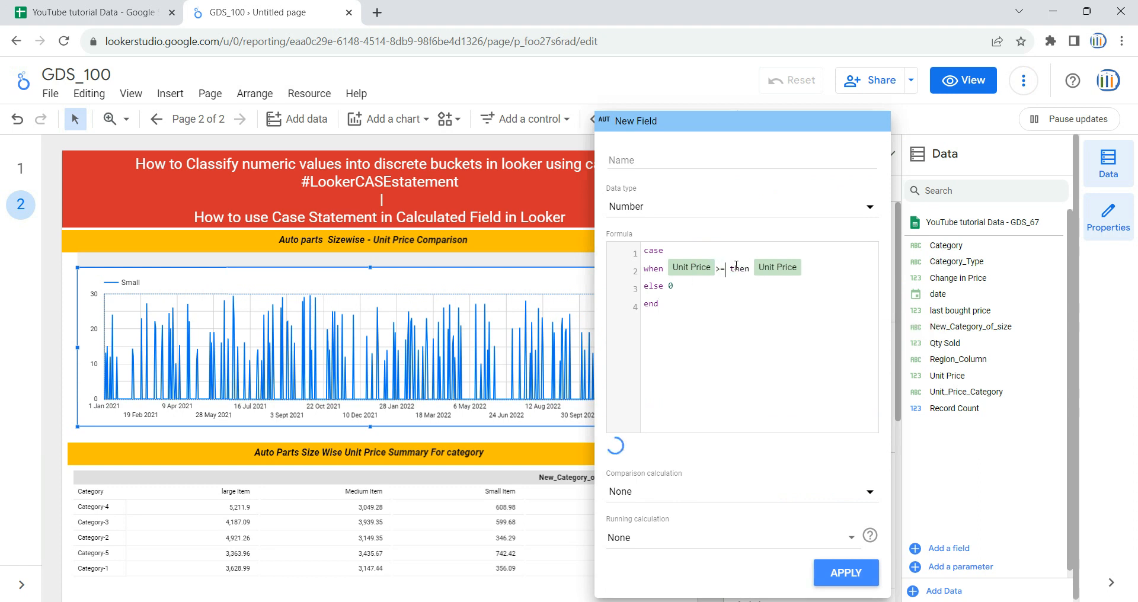
{"action": "type", "text": "31 and "}
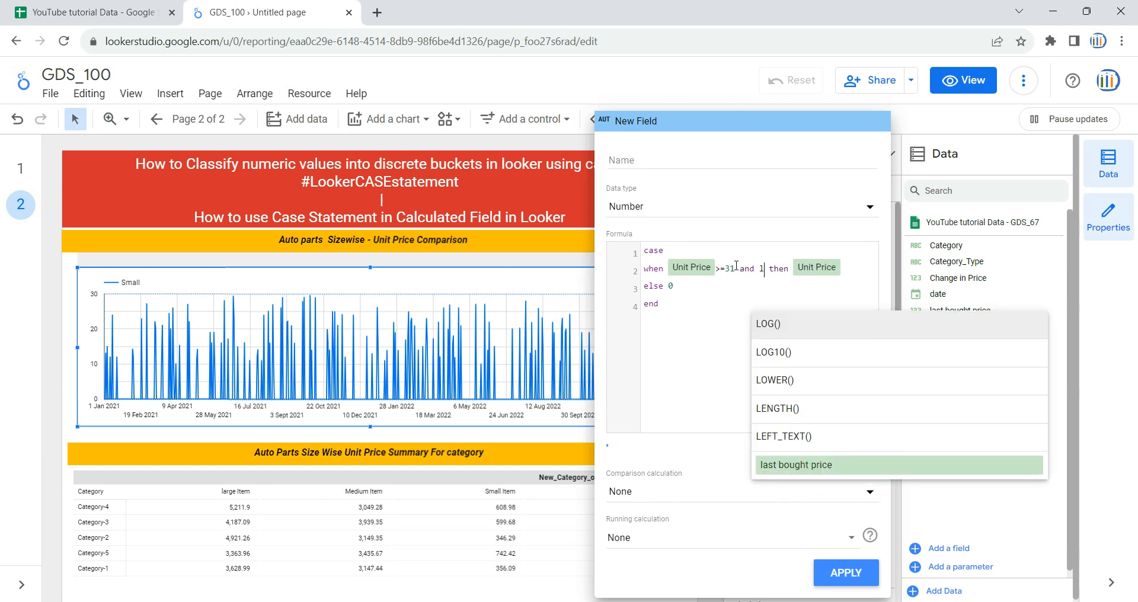
{"action": "type", "text": "uni"}
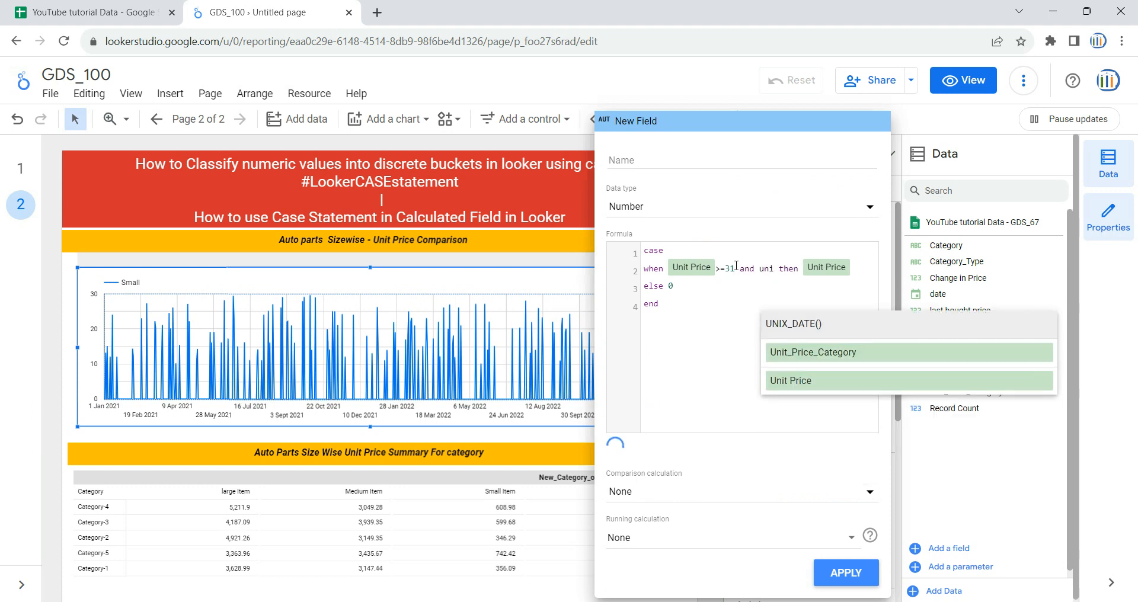
{"action": "left_click", "coordinate": [802, 386]}
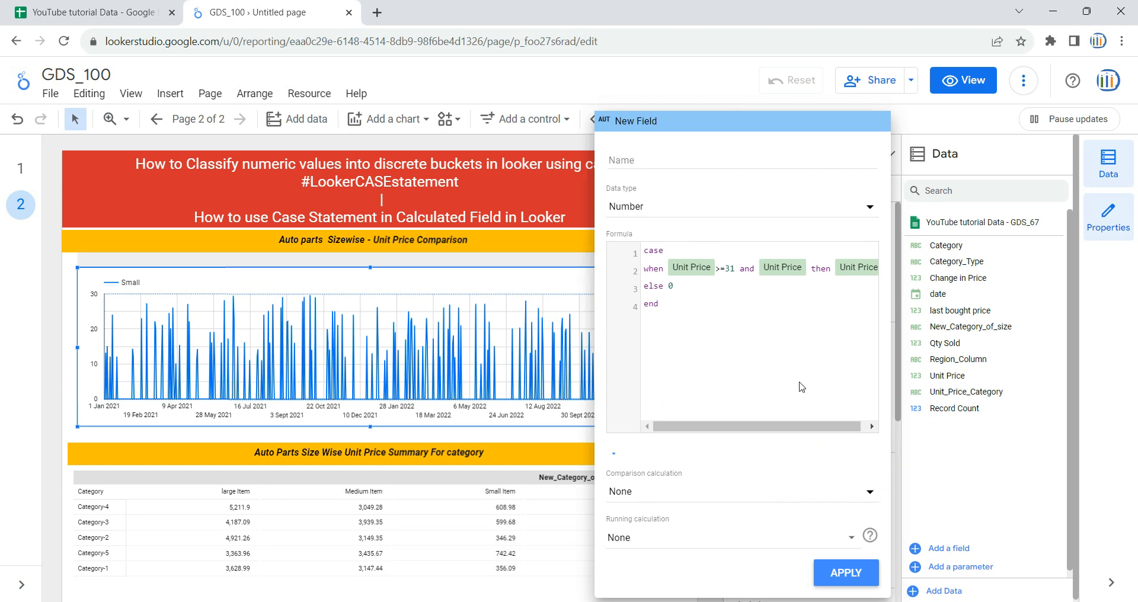
{"action": "type", "text": "<=7-"}
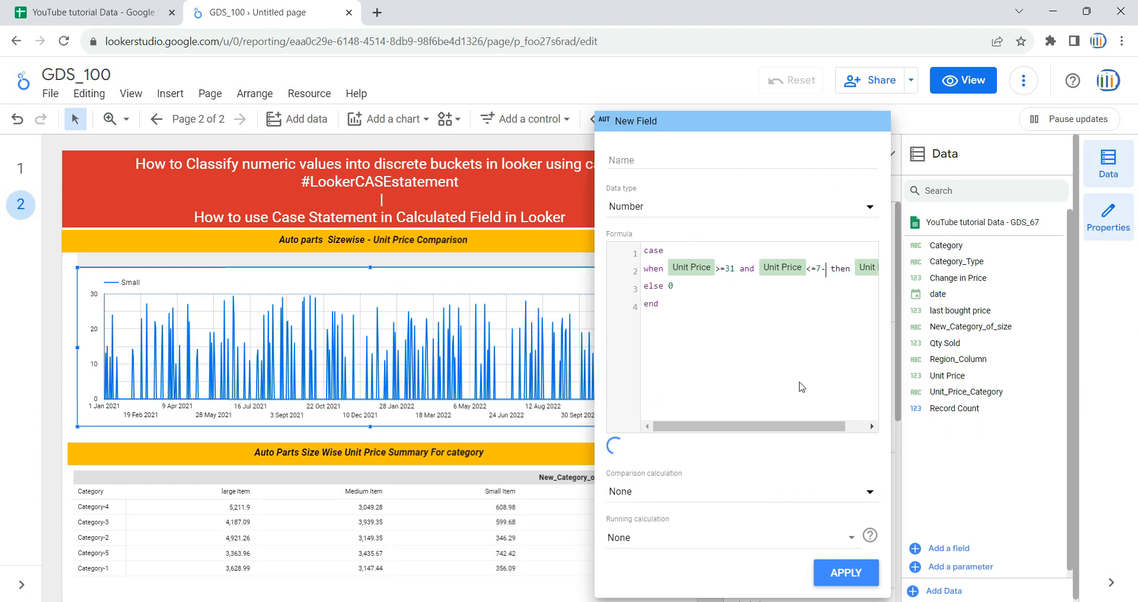
{"action": "key", "text": "BackSpace"}
{"action": "type", "text": "0"}
Step: Name the second metric's calculated field Medium and apply it to the time series chart
{"action": "left_click", "coordinate": [666, 157]}
{"action": "type", "text": "Medium"}
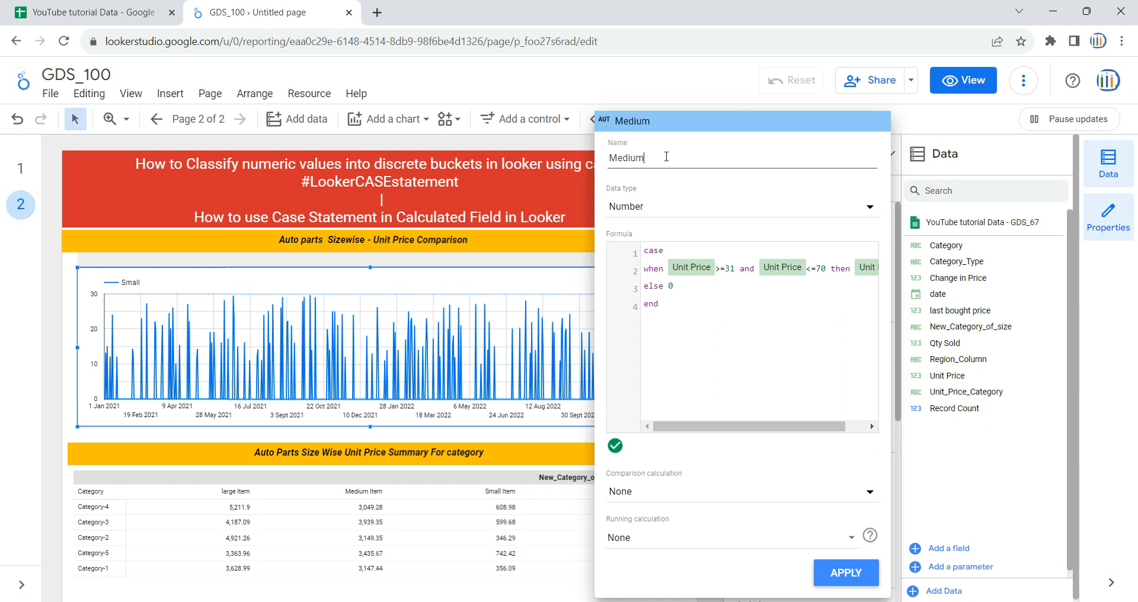
{"action": "left_click", "coordinate": [838, 578]}
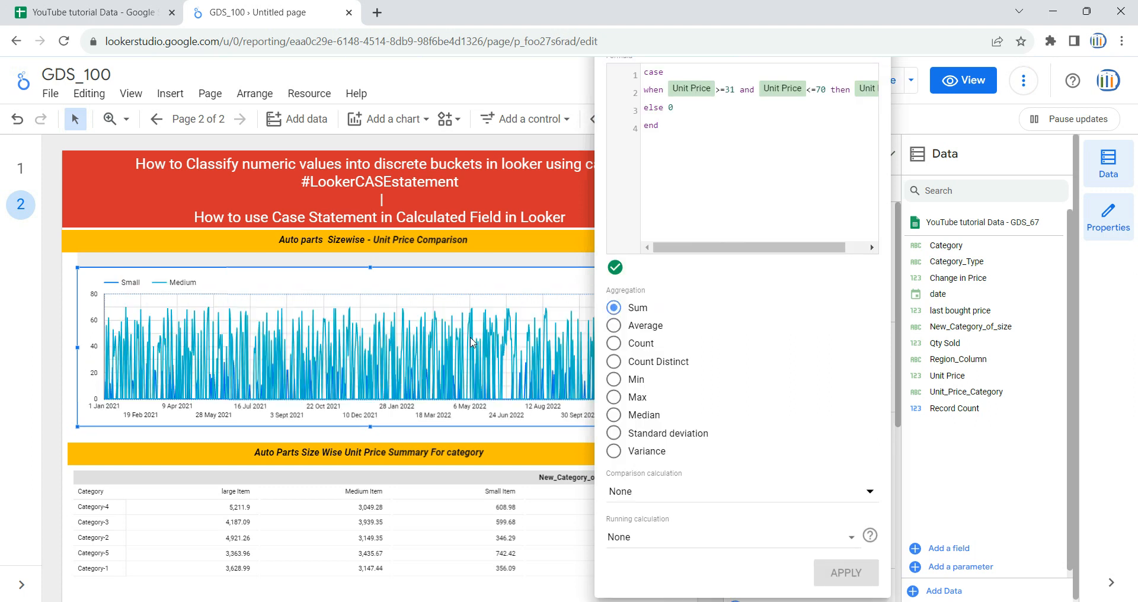
{"action": "left_click", "coordinate": [451, 274]}
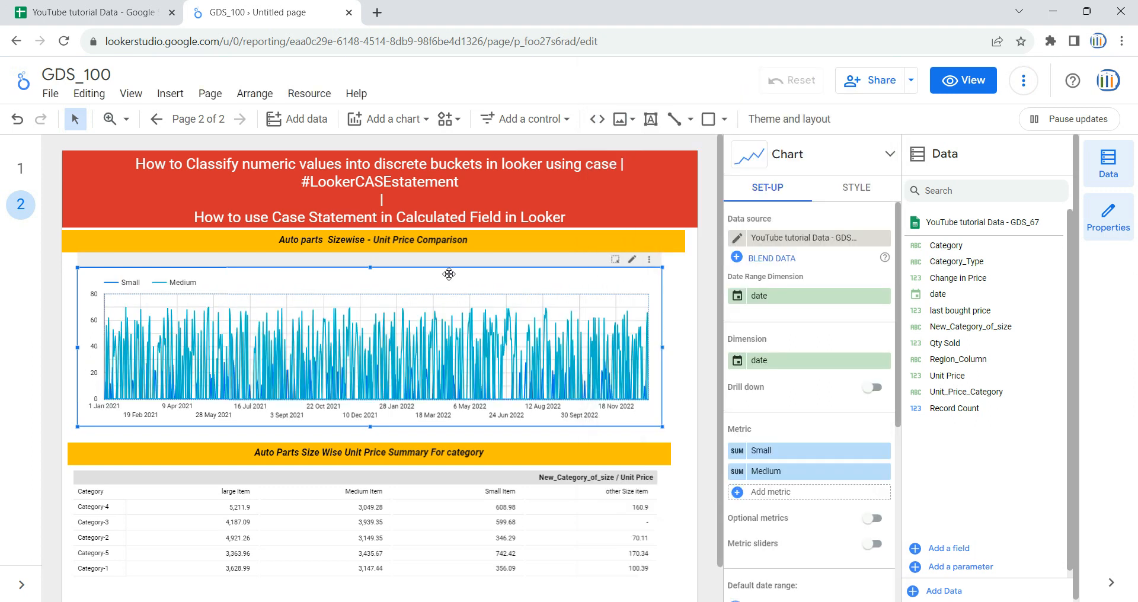
Step: Add a third calculated metric to the time series chart and paste the copied CASE formula into it
{"action": "left_click", "coordinate": [765, 495]}
{"action": "left_click", "coordinate": [797, 583]}
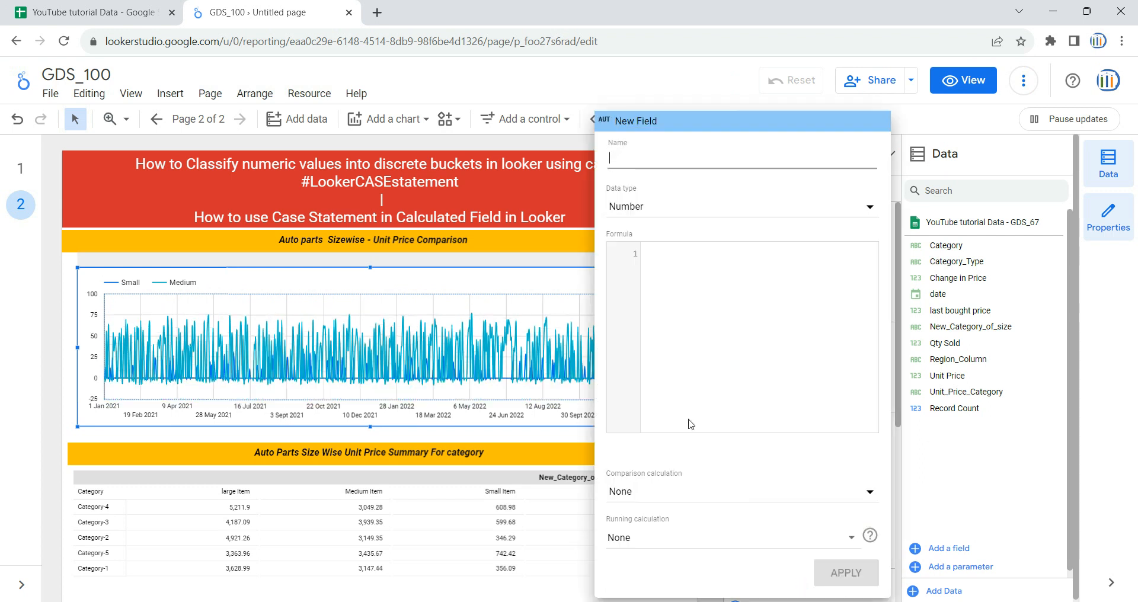
{"action": "left_click", "coordinate": [714, 255]}
{"action": "type", "text": "case when Unit Price <=30 then Unit Price else 0 end"}
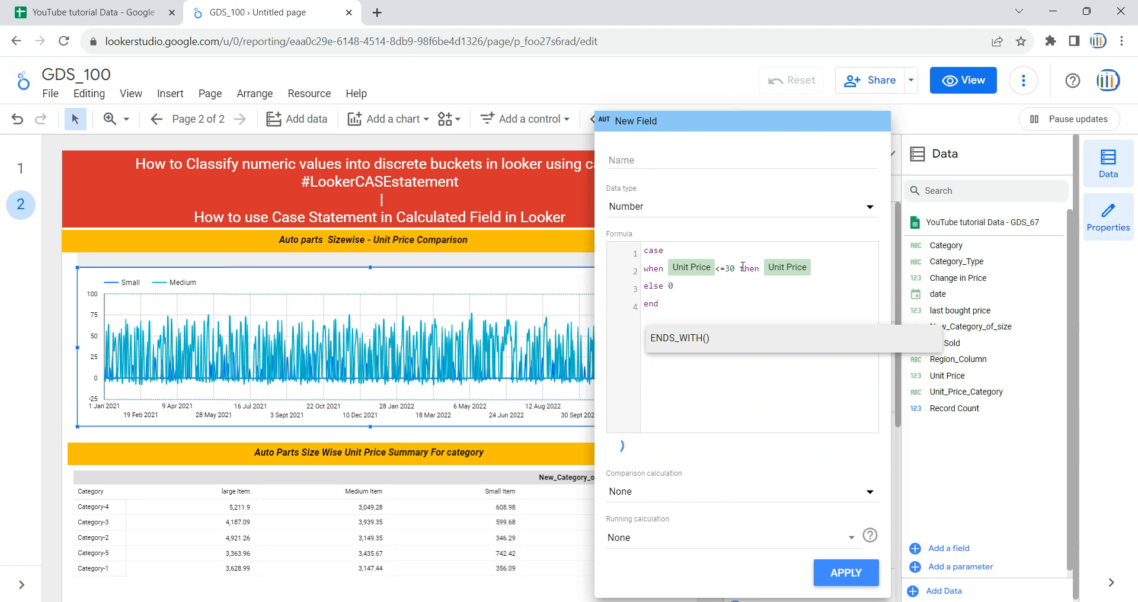
Step: Change the third metric's condition to Unit Price >=71, name the field large, and apply it to the chart
{"action": "left_click", "coordinate": [738, 269]}
{"action": "key", "text": "BackSpace"}
{"action": "key", "text": "BackSpace"}
{"action": "key", "text": "BackSpace"}
{"action": "key", "text": "BackSpace"}
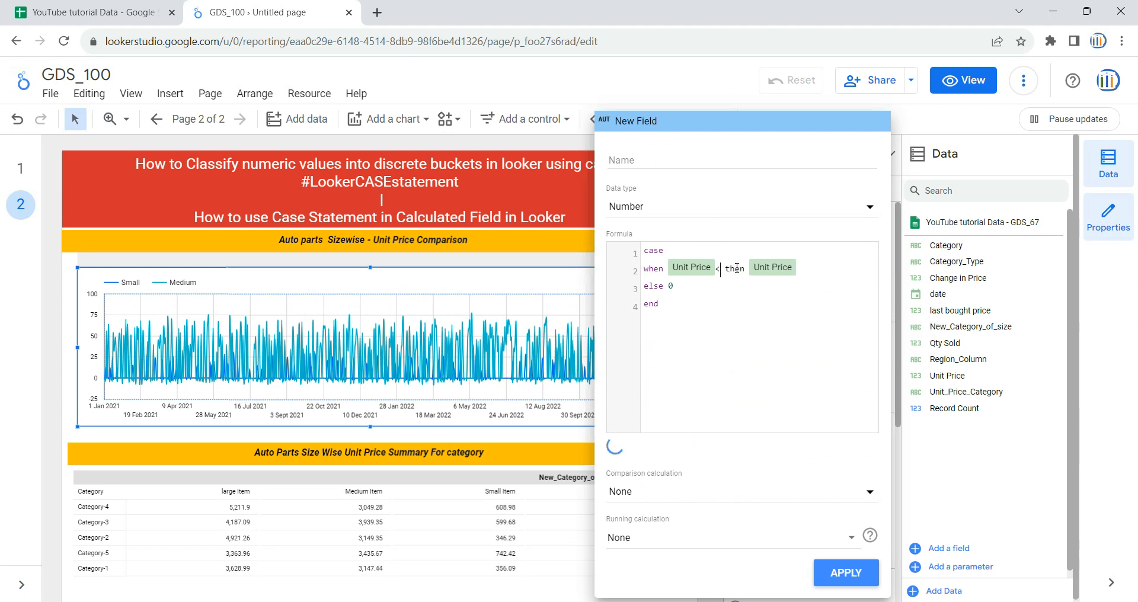
{"action": "type", "text": ">=71"}
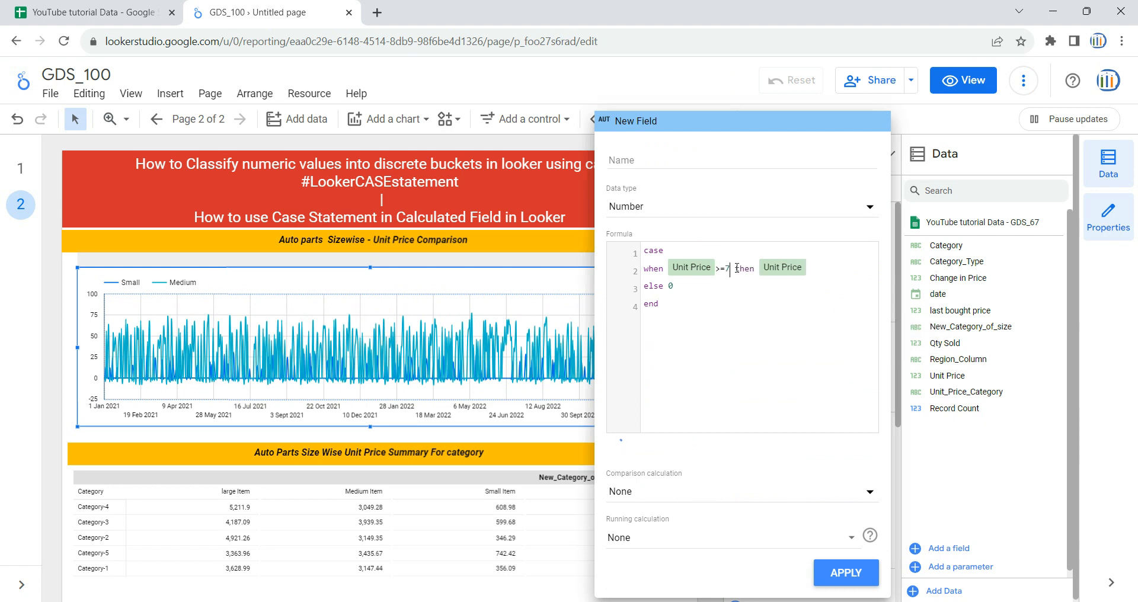
{"action": "left_click", "coordinate": [707, 163]}
{"action": "type", "text": "large"}
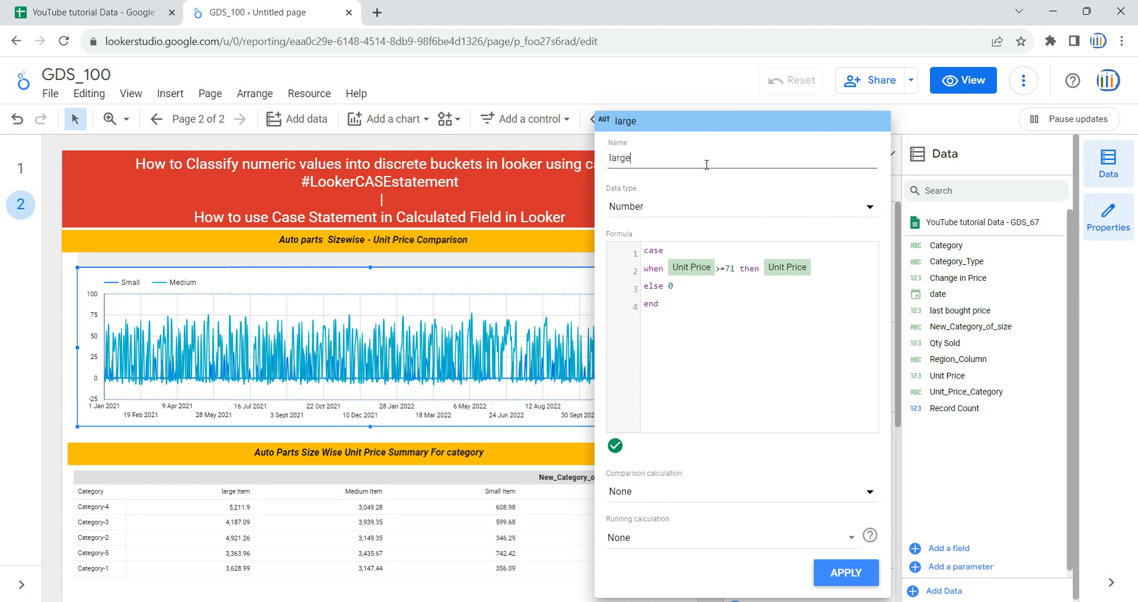
{"action": "left_click", "coordinate": [845, 573]}
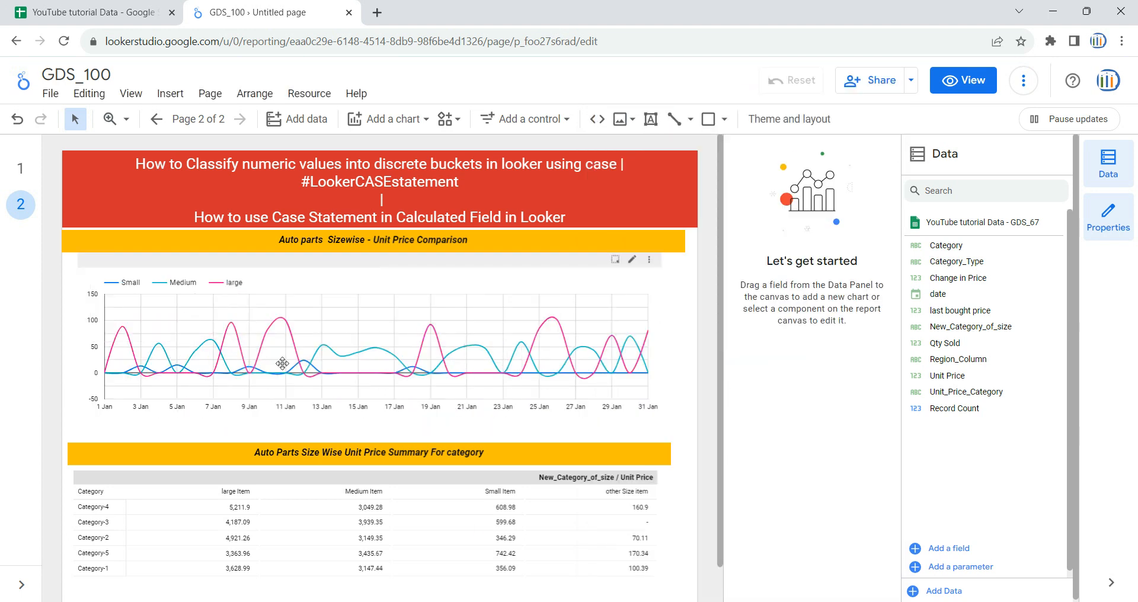
Step: Show points and data labels on page 2's Small series in the time series chart and colour it black
{"action": "left_click", "coordinate": [20, 168]}
{"action": "left_click", "coordinate": [21, 204]}
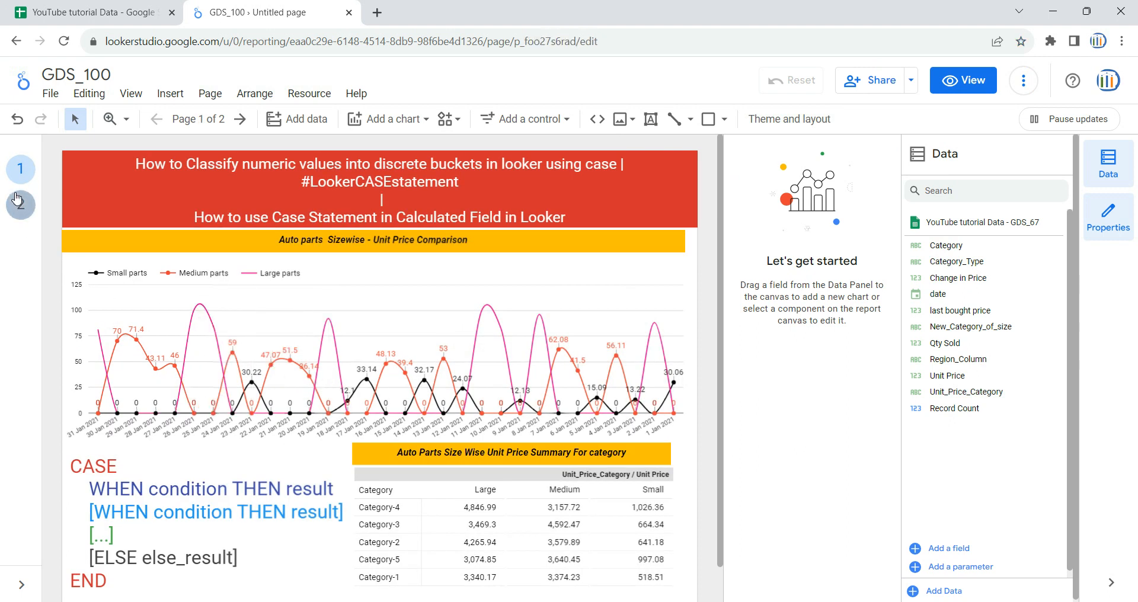
{"action": "left_click", "coordinate": [305, 338]}
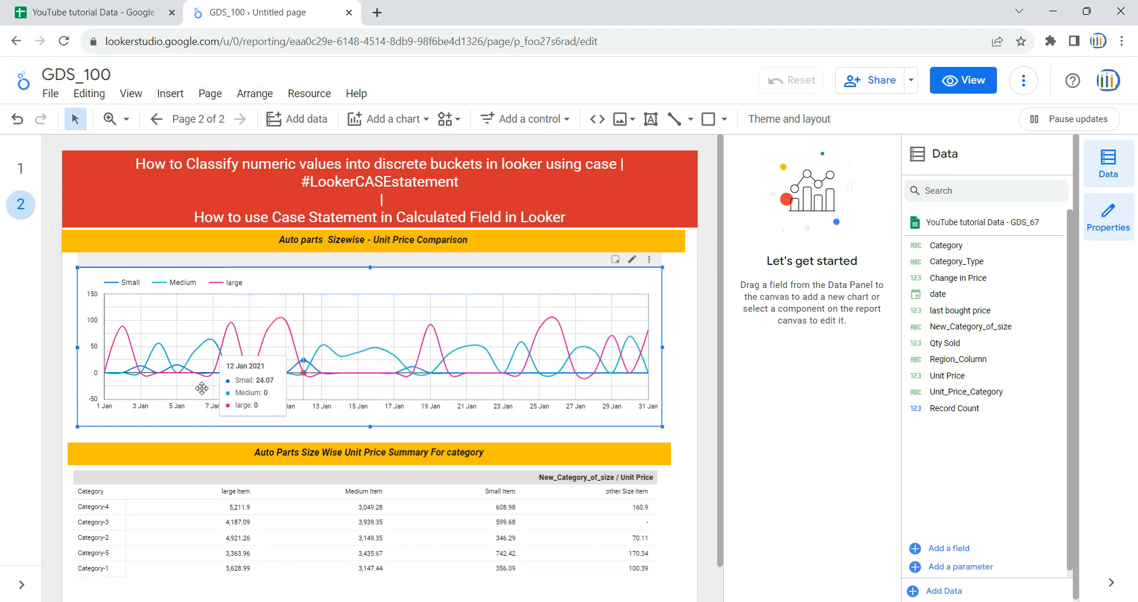
{"action": "left_click", "coordinate": [857, 188]}
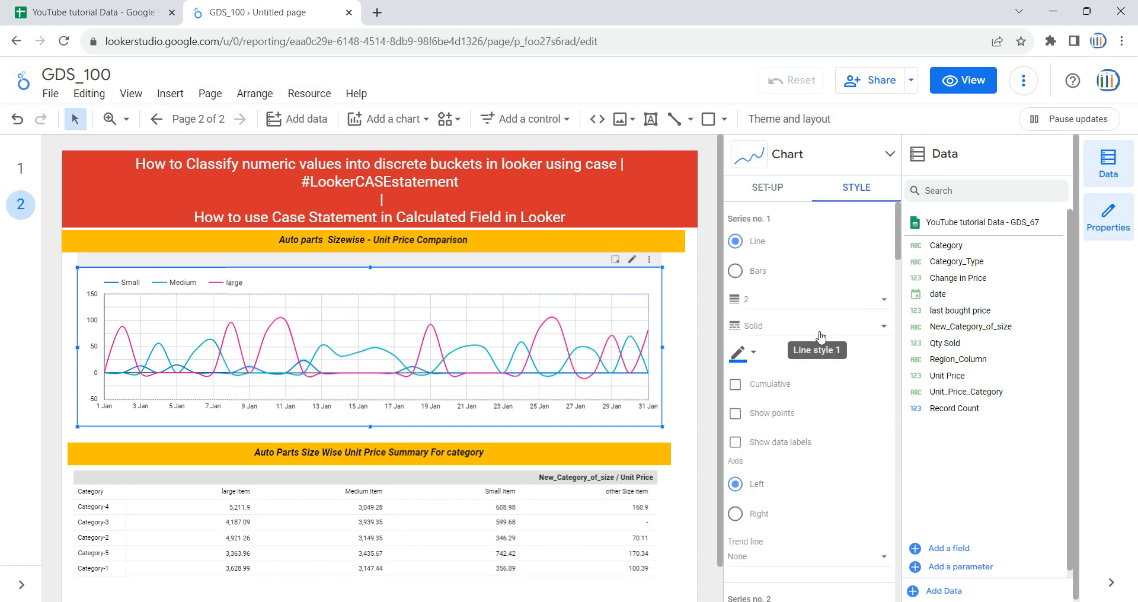
{"action": "left_click", "coordinate": [761, 415]}
{"action": "left_click", "coordinate": [795, 443]}
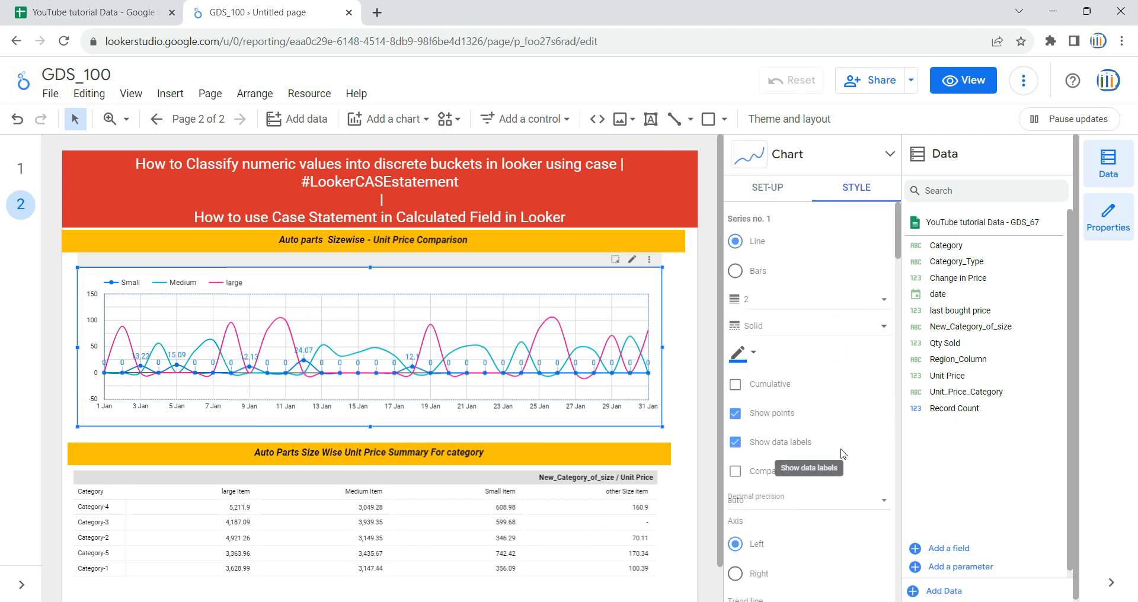
{"action": "scroll", "coordinate": [800, 474], "scroll_direction": "down", "scroll_amount": 3}
{"action": "scroll", "coordinate": [803, 489], "scroll_direction": "up", "scroll_amount": 1}
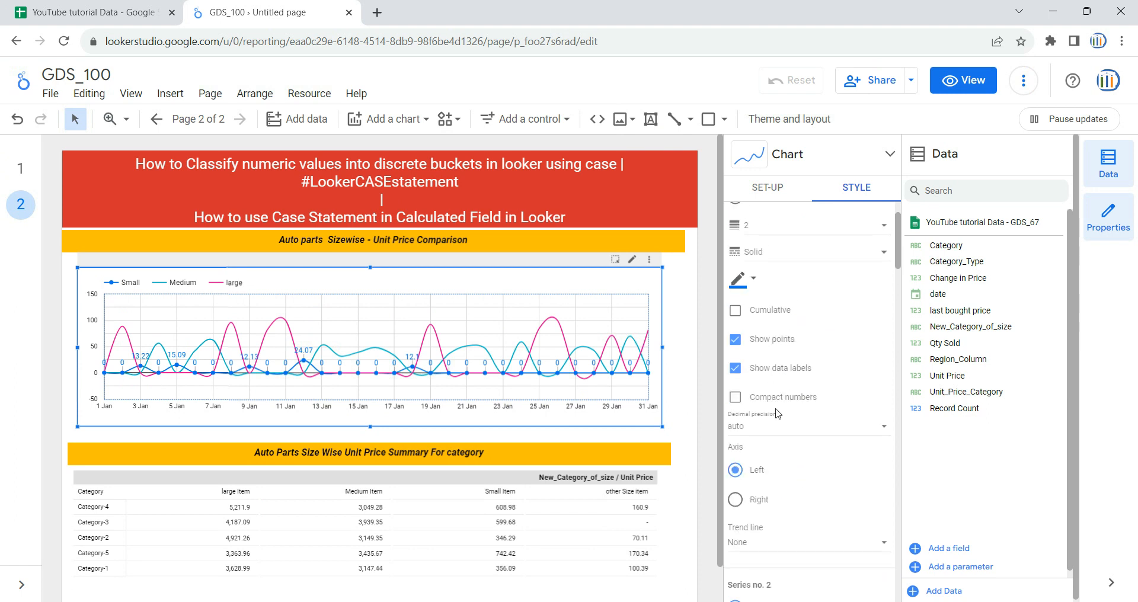
{"action": "left_click", "coordinate": [740, 278]}
{"action": "left_click", "coordinate": [786, 326]}
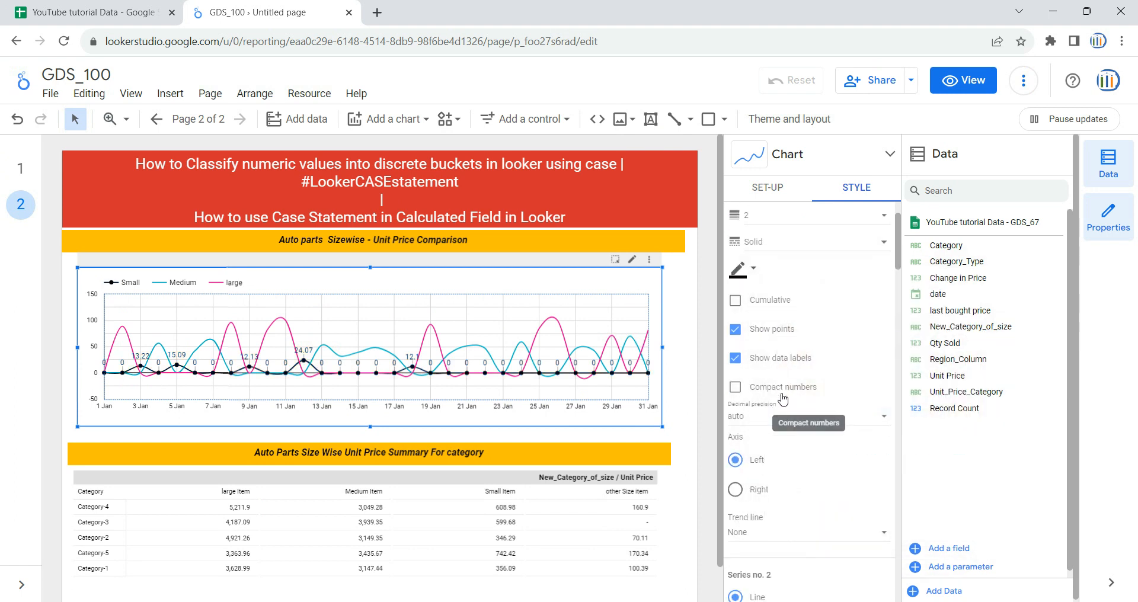
Step: Show points and data labels on the Medium series and change its colour to a darker blue
{"action": "scroll", "coordinate": [782, 399], "scroll_direction": "down", "scroll_amount": 5}
{"action": "scroll", "coordinate": [783, 399], "scroll_direction": "down", "scroll_amount": 2}
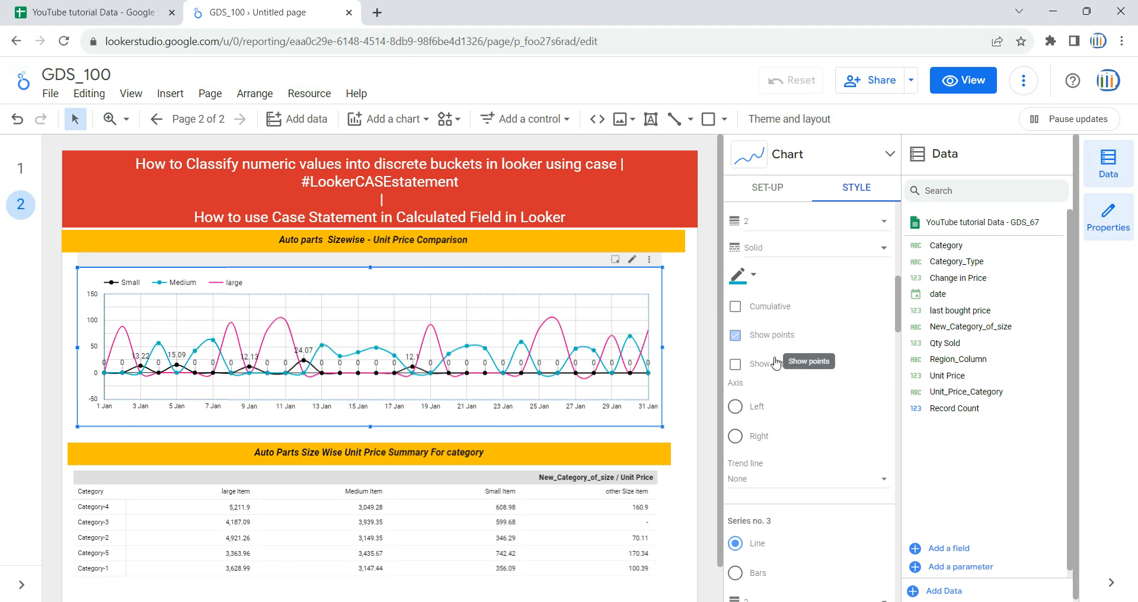
{"action": "left_click", "coordinate": [771, 335]}
{"action": "left_click", "coordinate": [778, 364]}
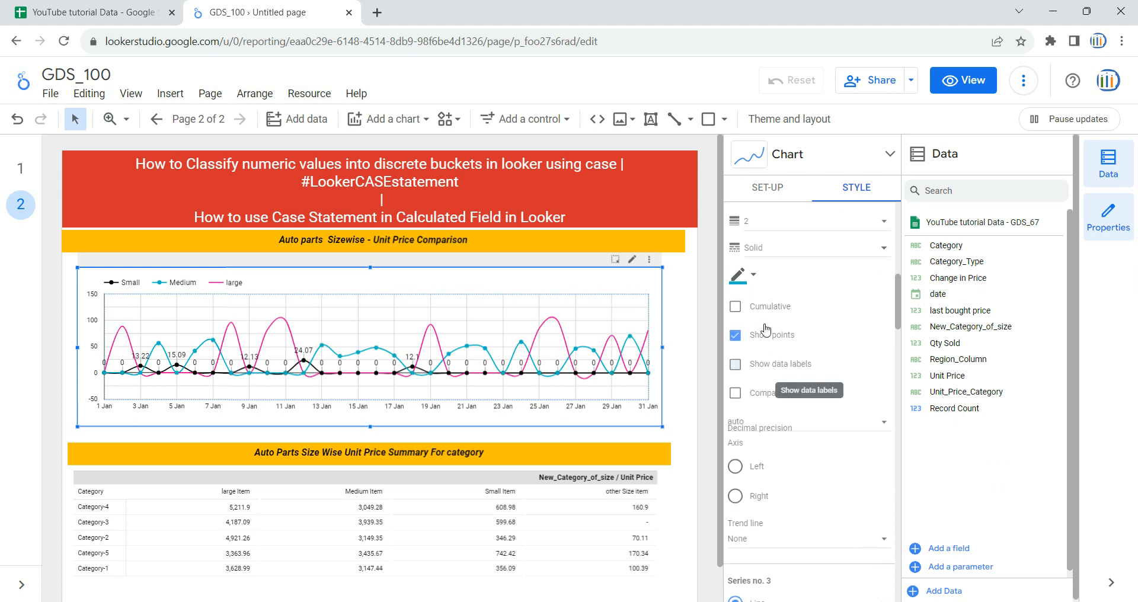
{"action": "left_click", "coordinate": [739, 276]}
{"action": "left_click", "coordinate": [921, 358]}
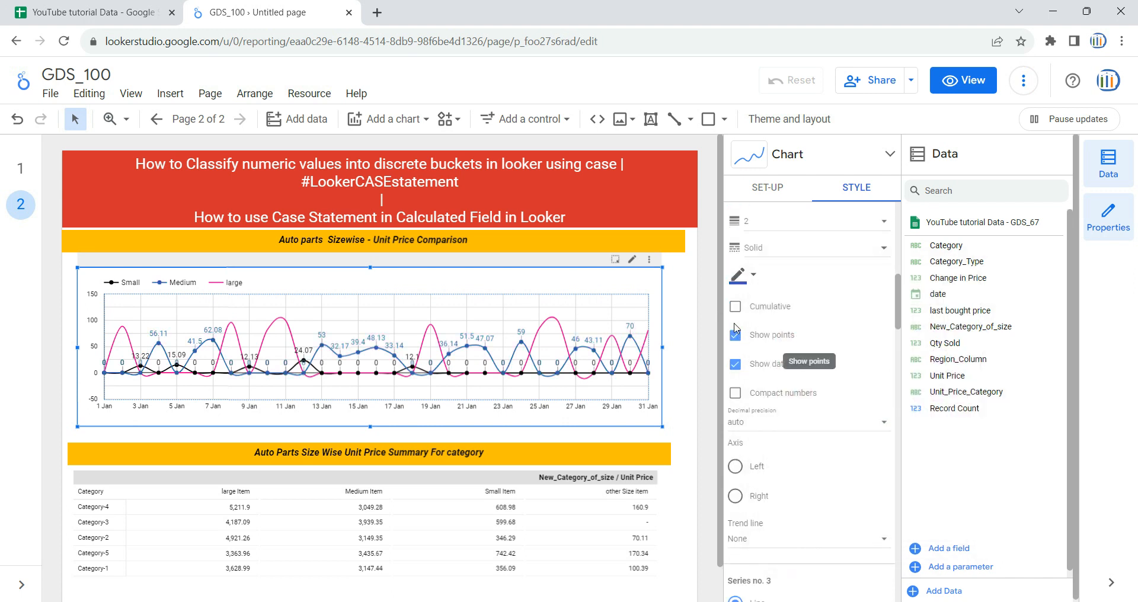
Step: Show points and data labels on the large series, and compare the chart with the one on page 1
{"action": "scroll", "coordinate": [795, 470], "scroll_direction": "down", "scroll_amount": 6}
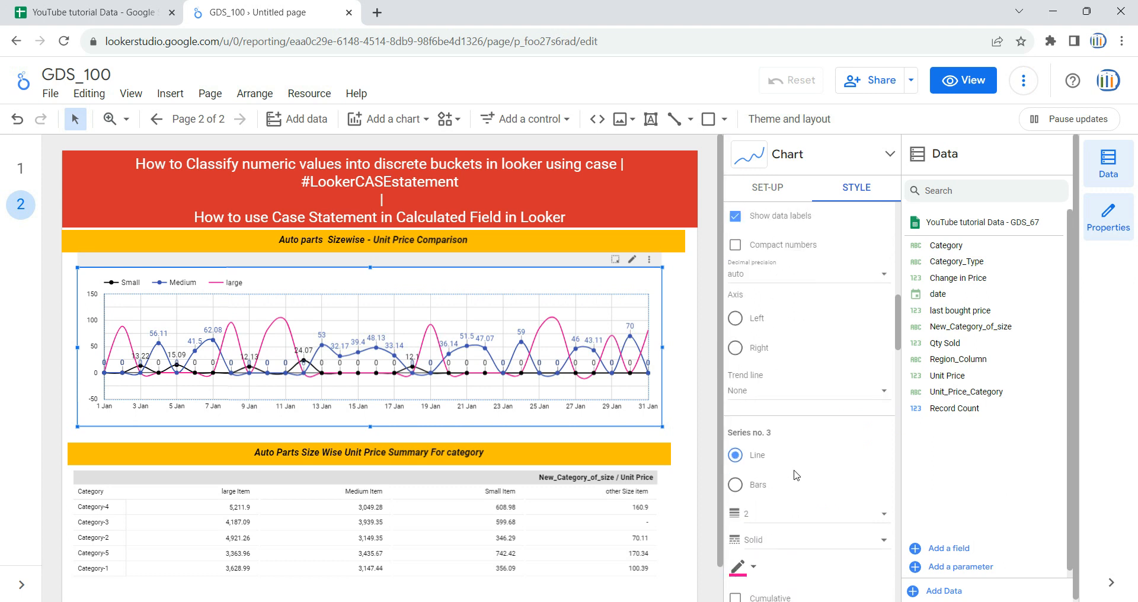
{"action": "left_click", "coordinate": [774, 332]}
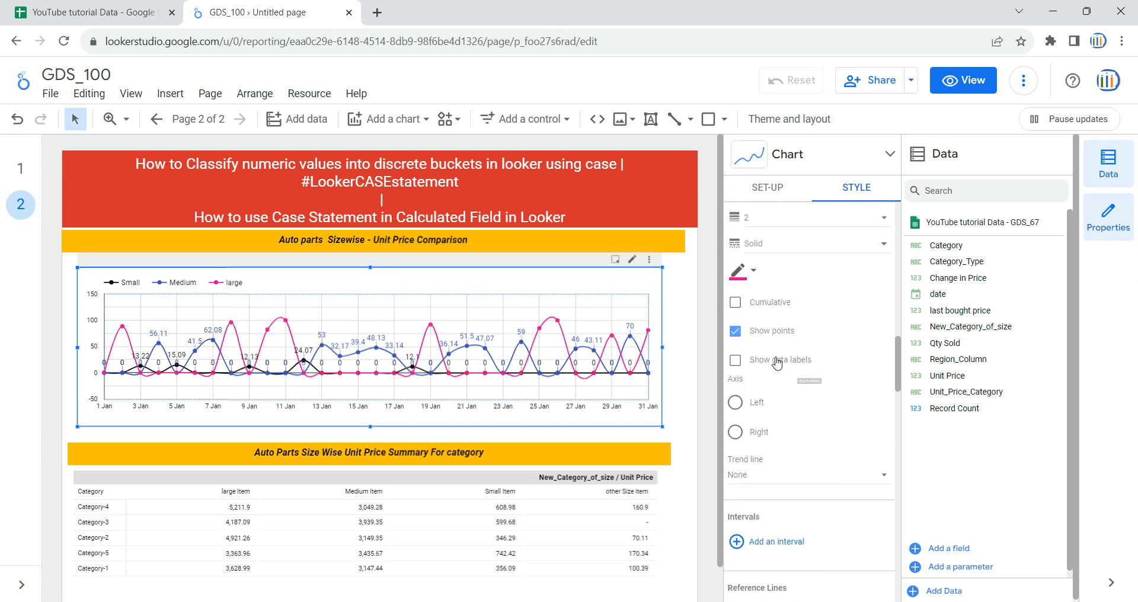
{"action": "left_click", "coordinate": [773, 361]}
{"action": "left_click", "coordinate": [708, 355]}
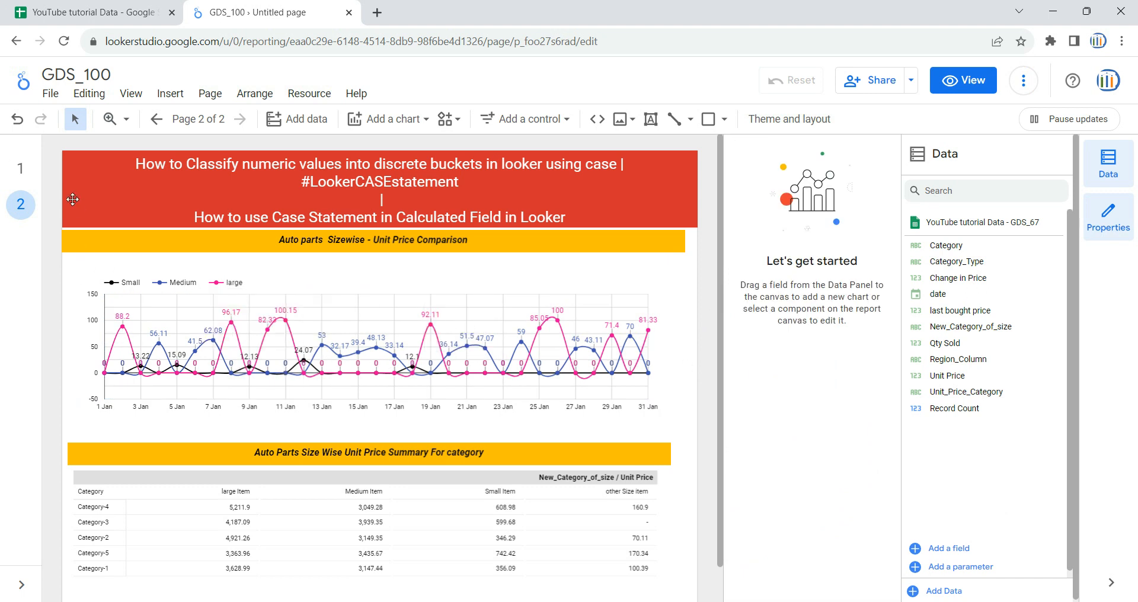
{"action": "left_click", "coordinate": [20, 169]}
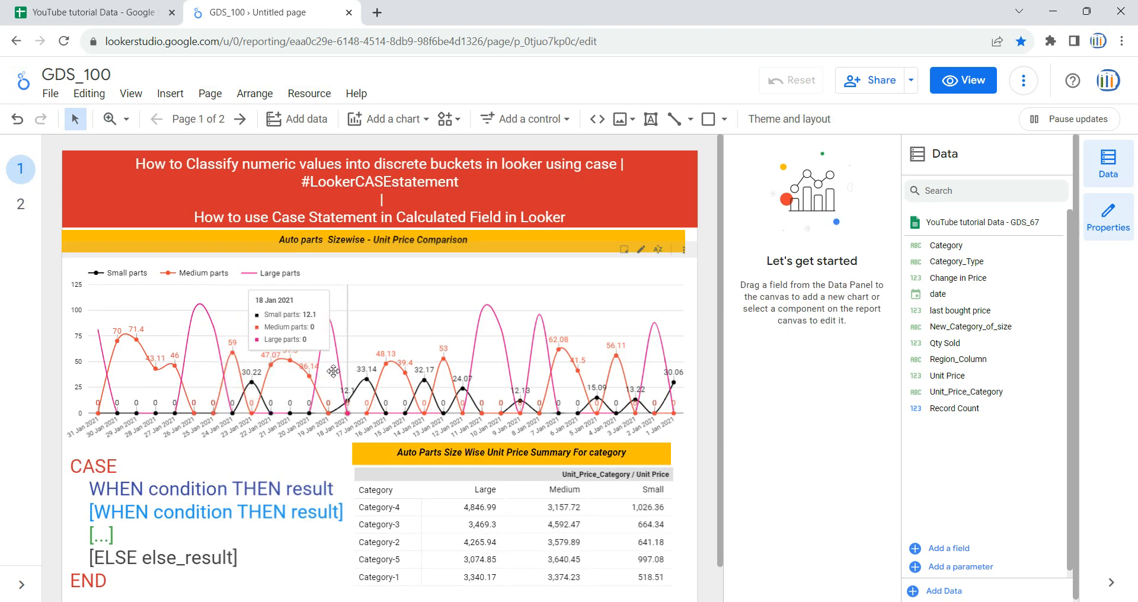
{"action": "left_click", "coordinate": [21, 204]}
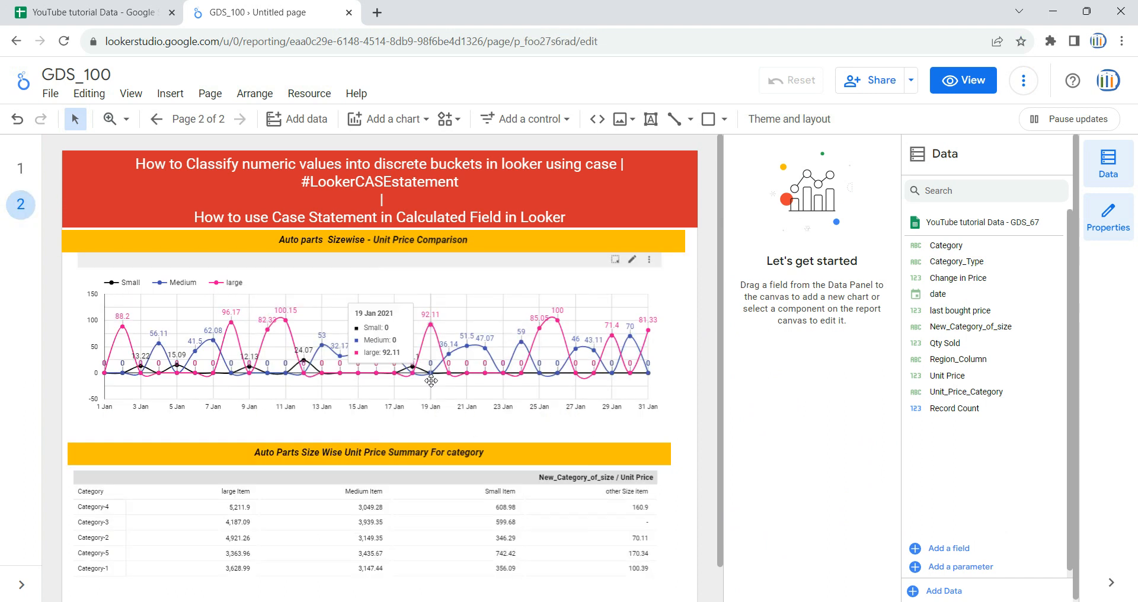